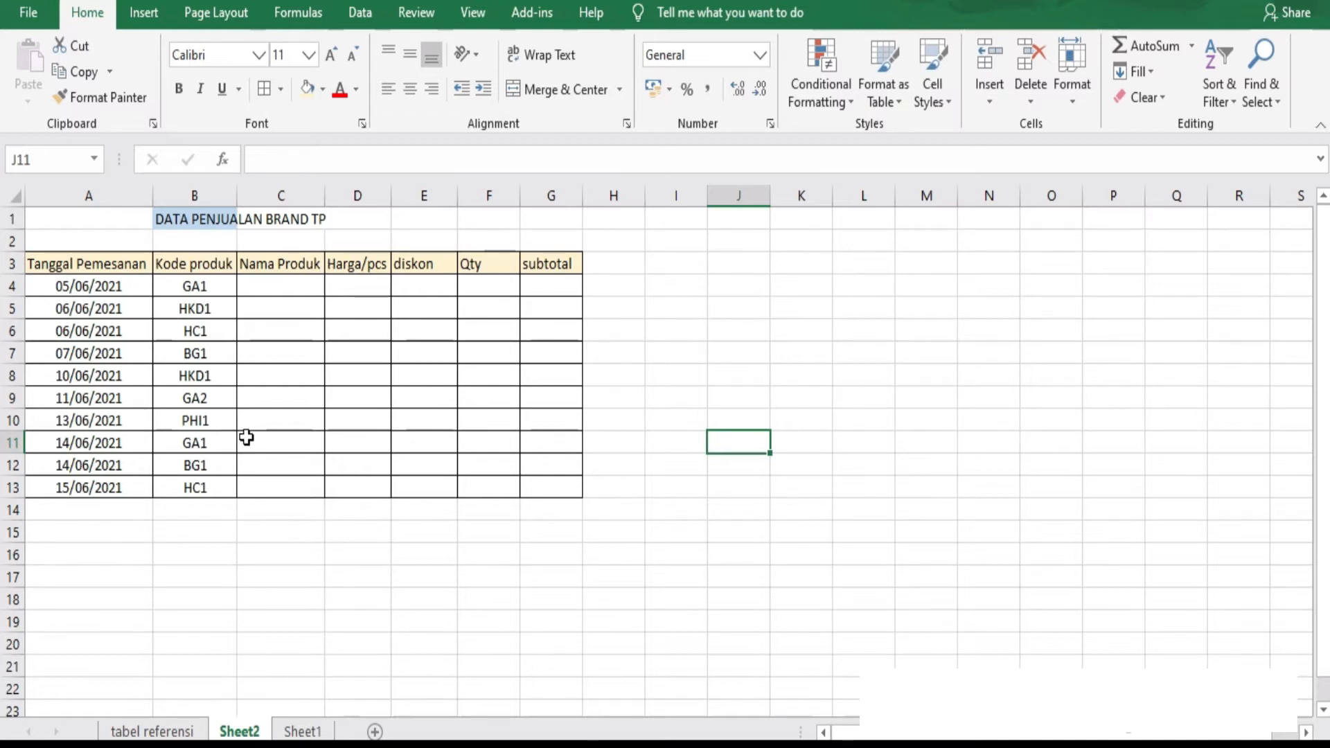
Review the column headers of the Sheet2 sales table and of the product table on the tabel referensi sheet.
click(286, 268)
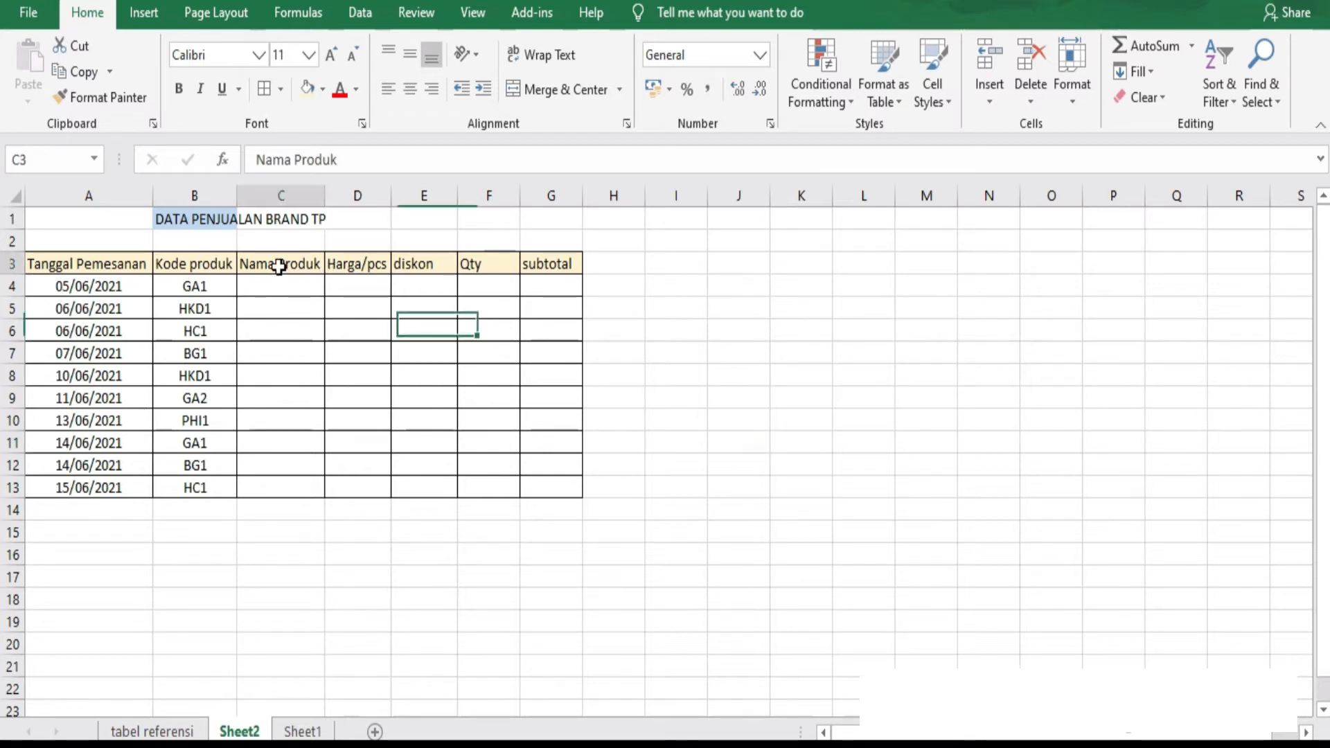
click(369, 267)
click(424, 268)
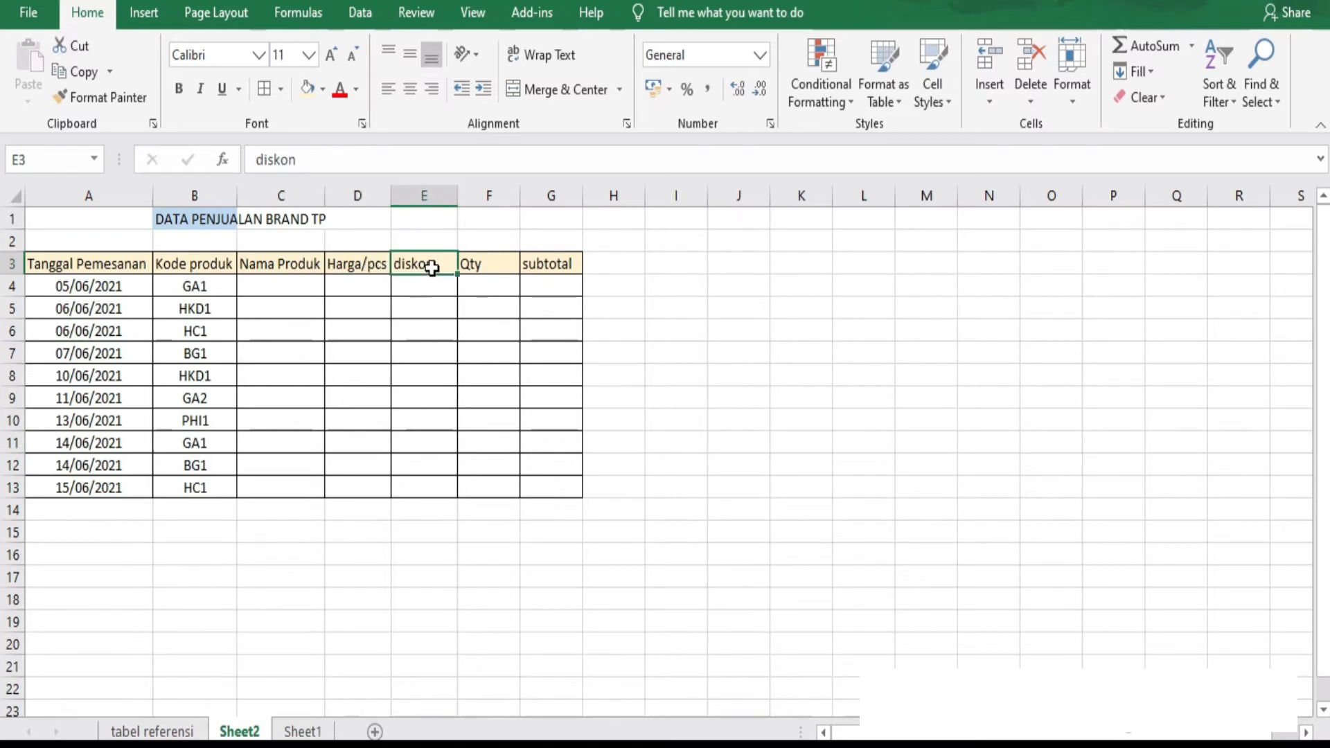
click(484, 270)
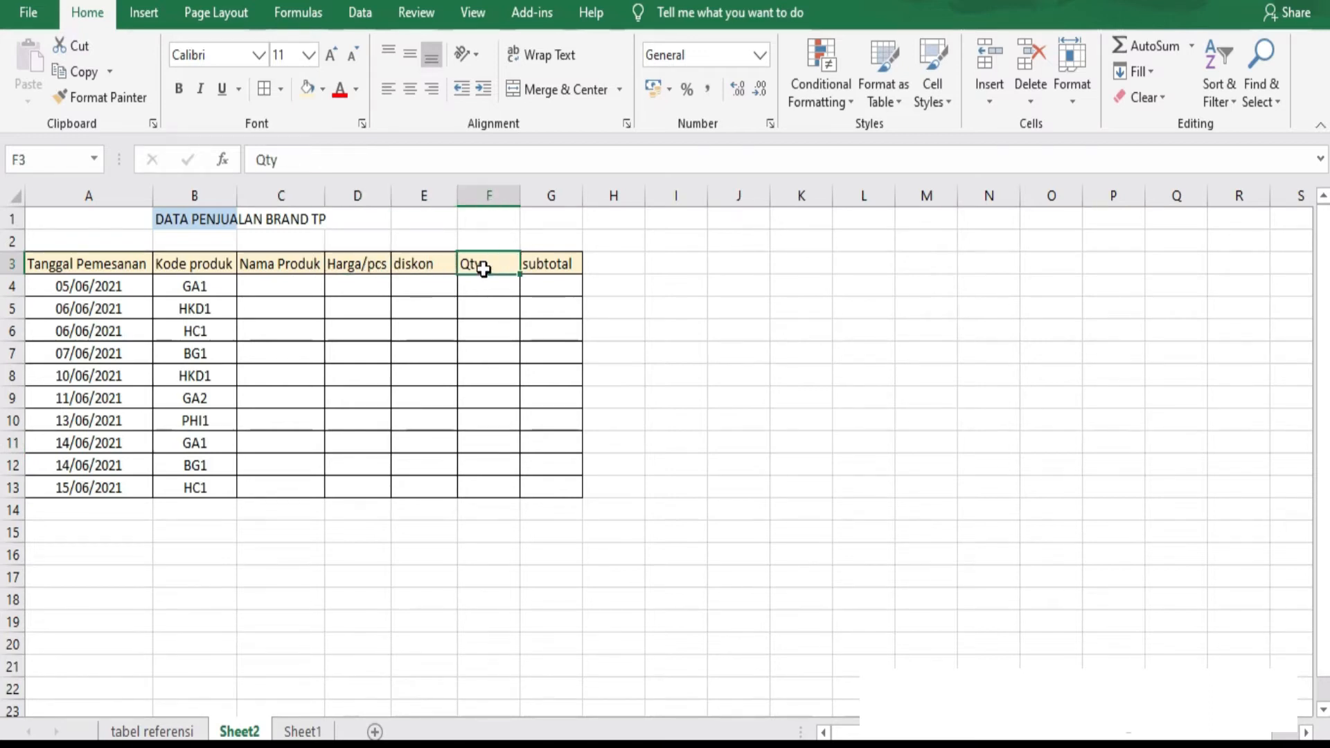
click(152, 733)
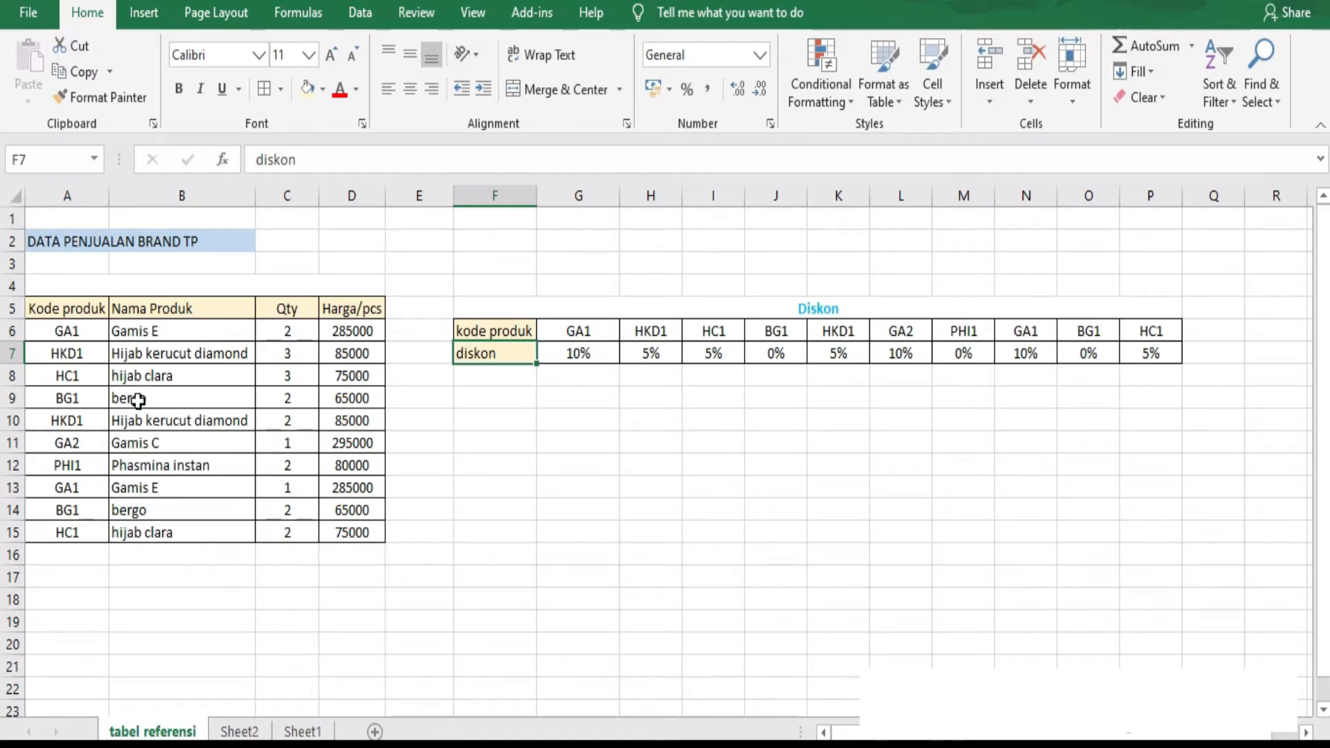
click(73, 311)
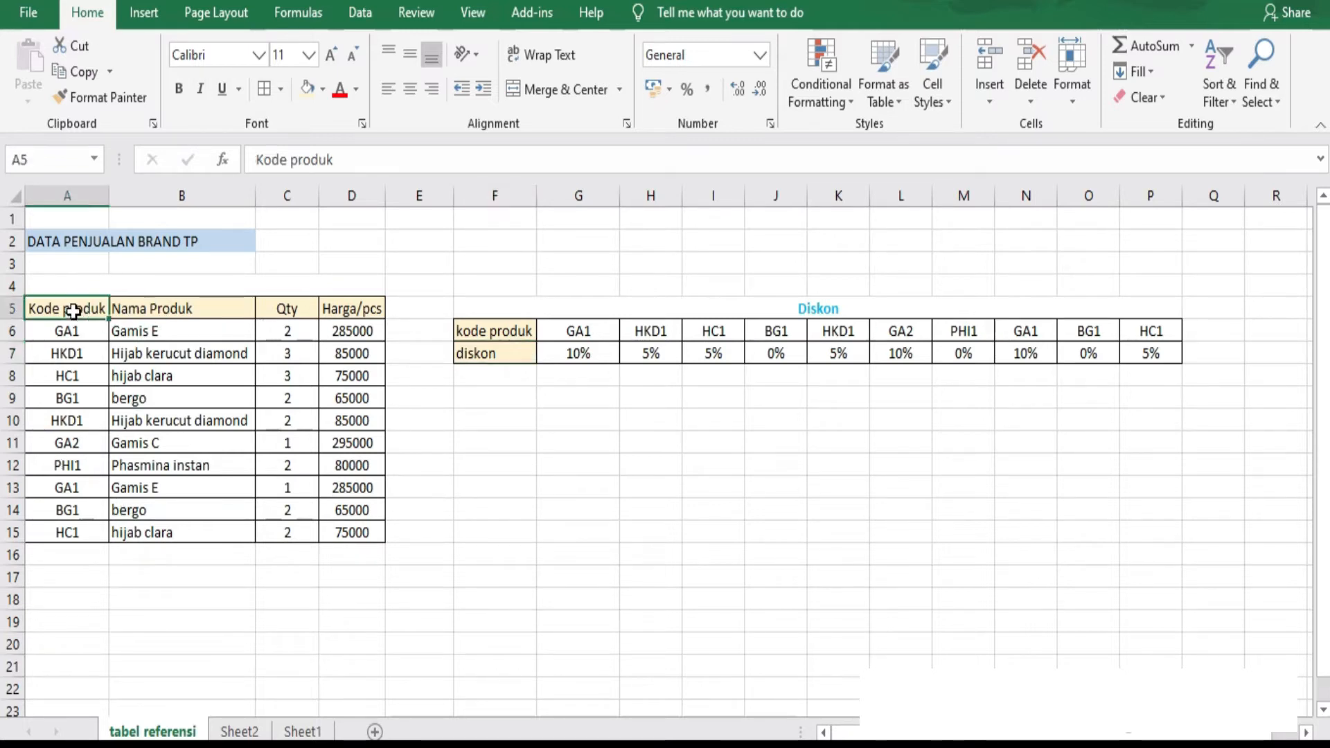
click(158, 309)
click(281, 309)
click(342, 311)
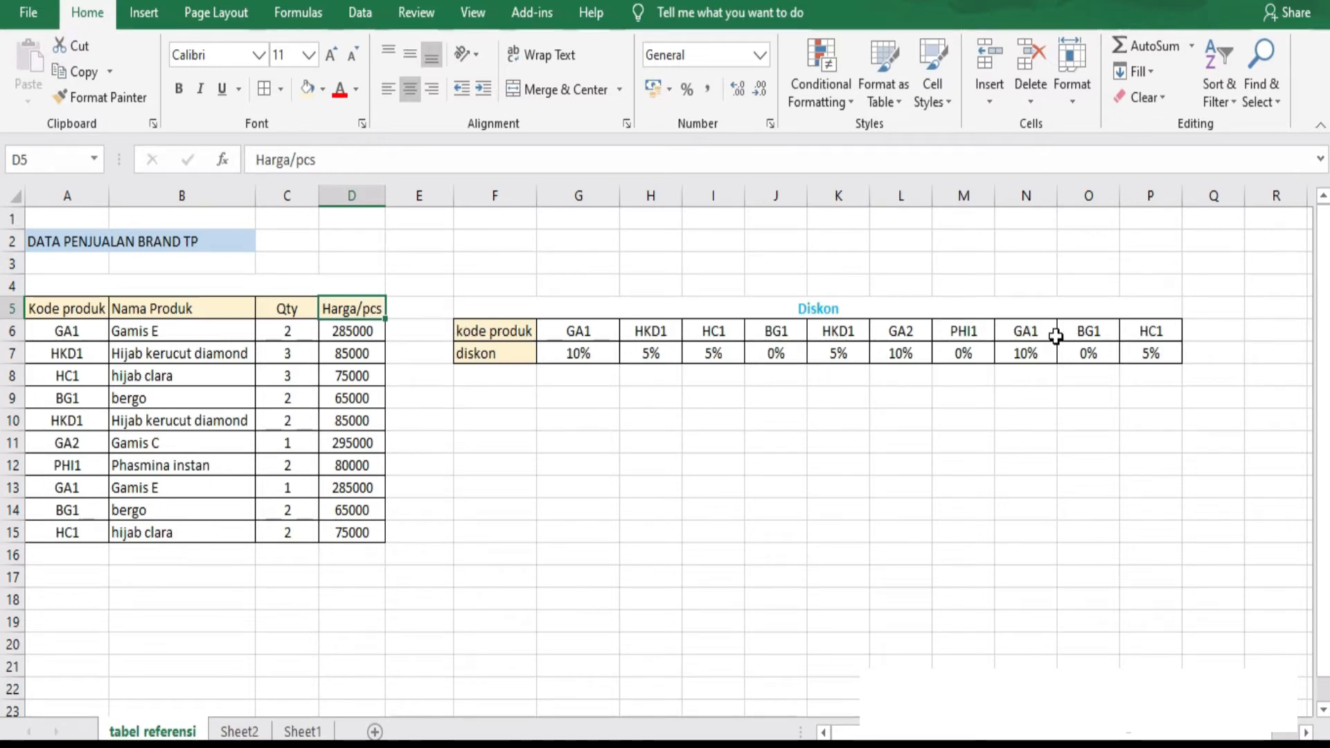
Compare the Kode produk column on Sheet2 with the product and diskon fields on the tabel referensi sheet.
click(240, 733)
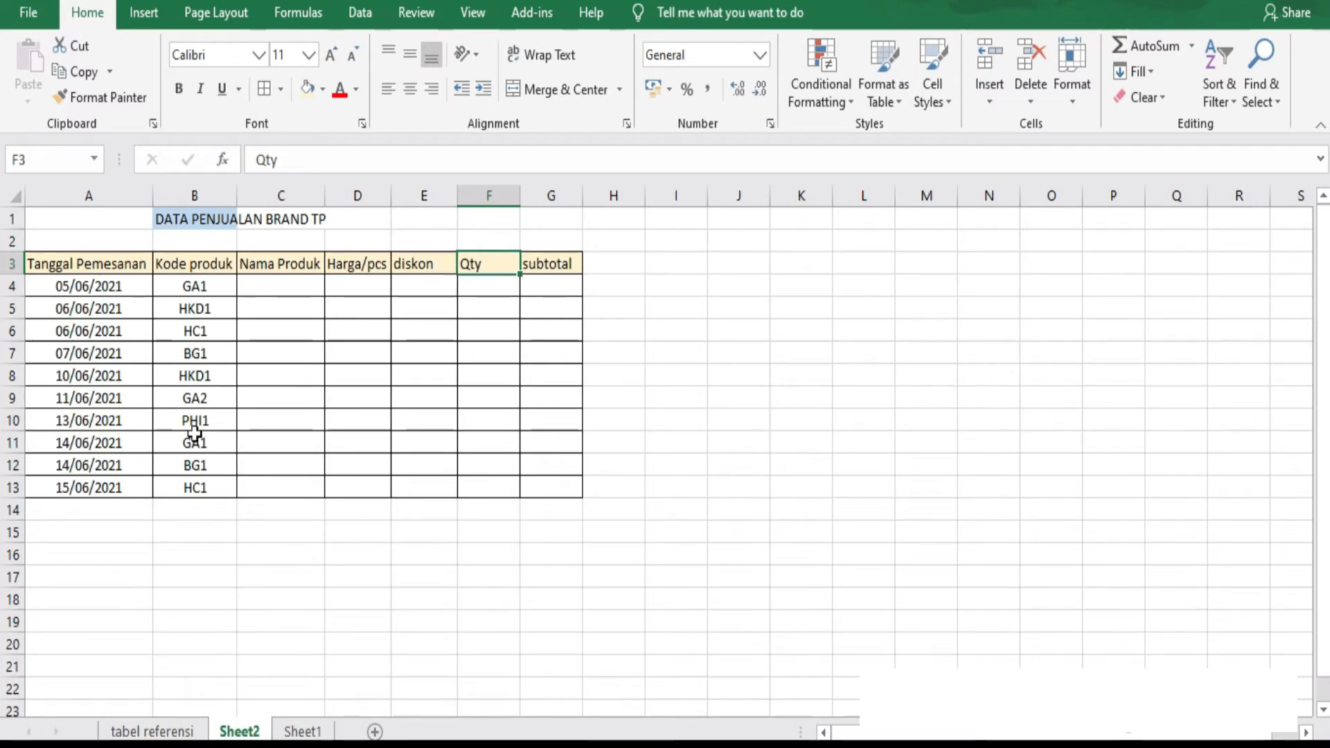
click(187, 267)
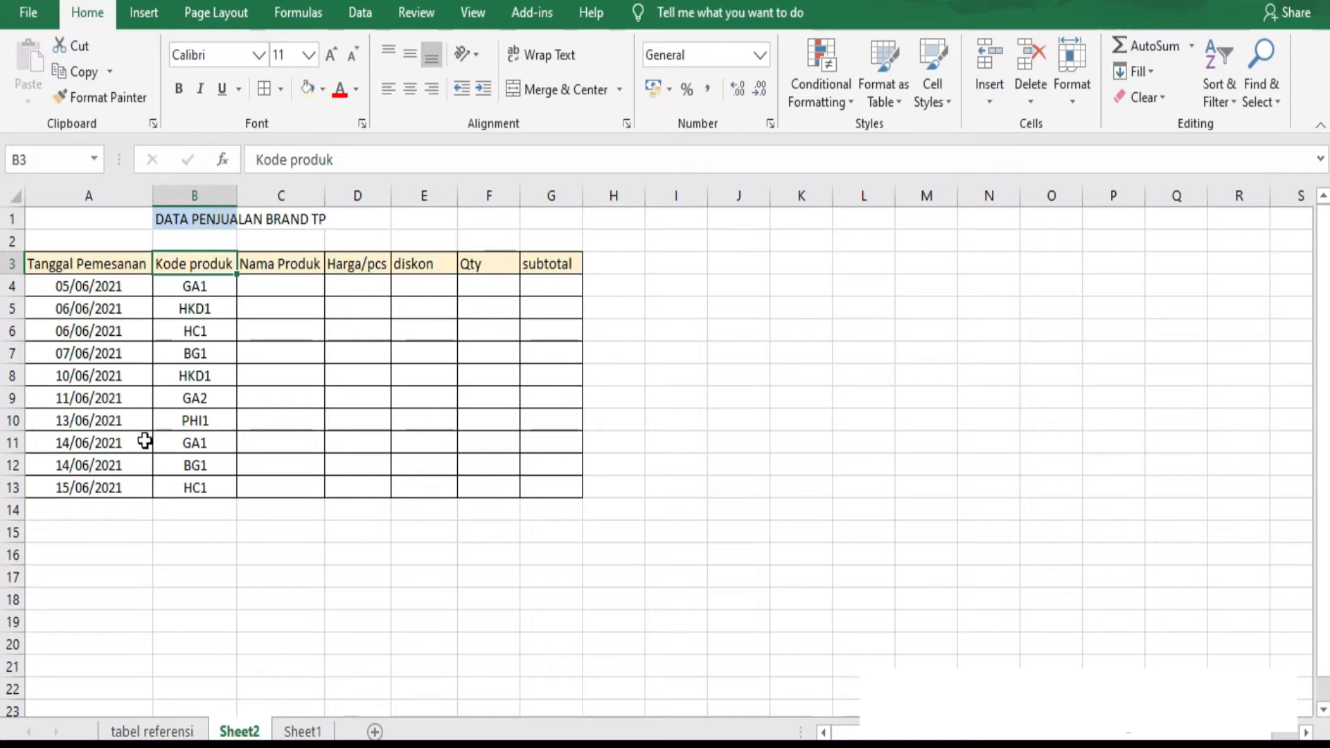
click(154, 732)
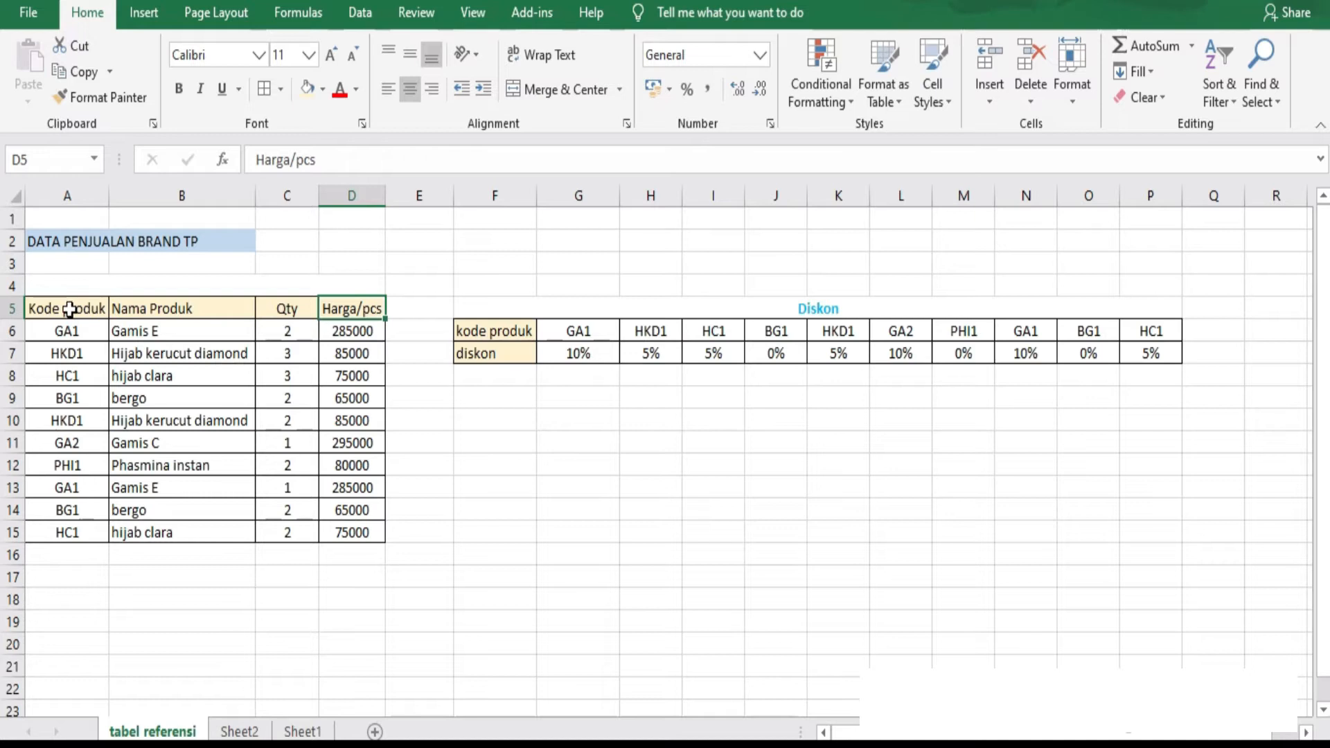
click(173, 310)
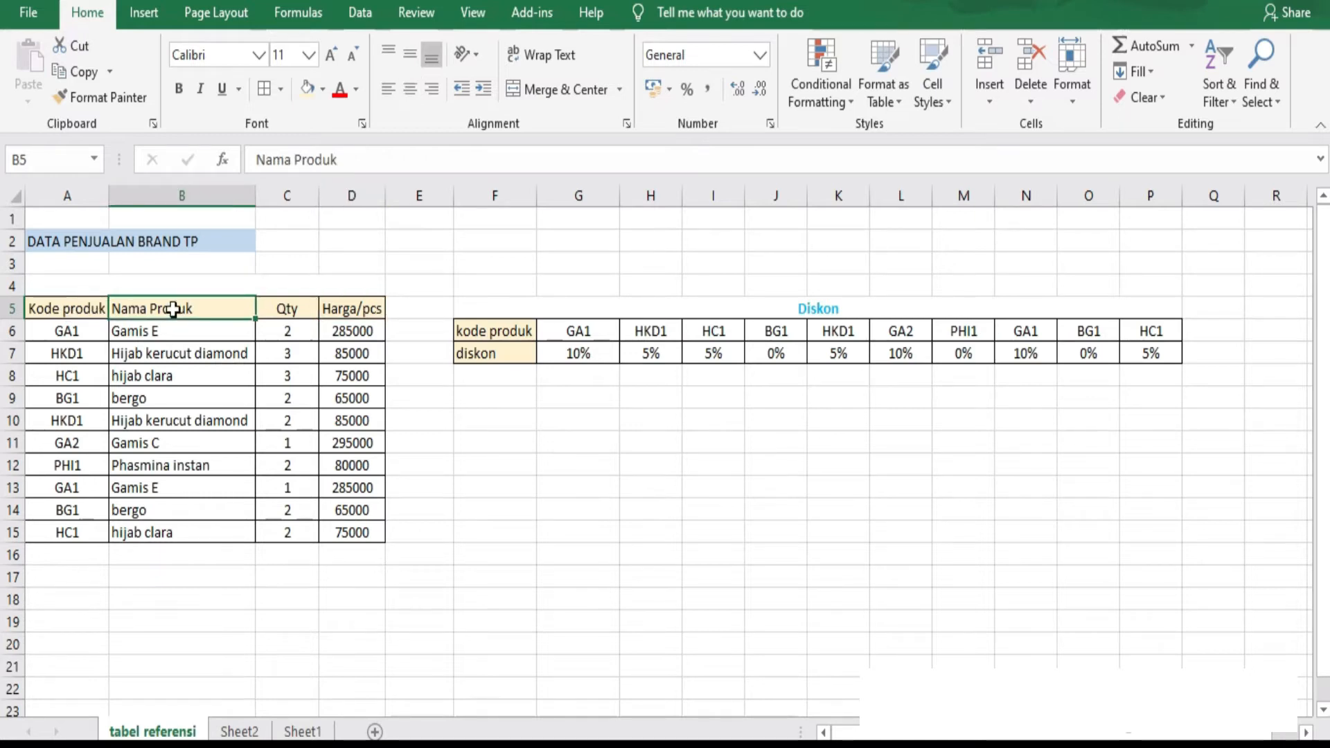
click(299, 306)
click(346, 312)
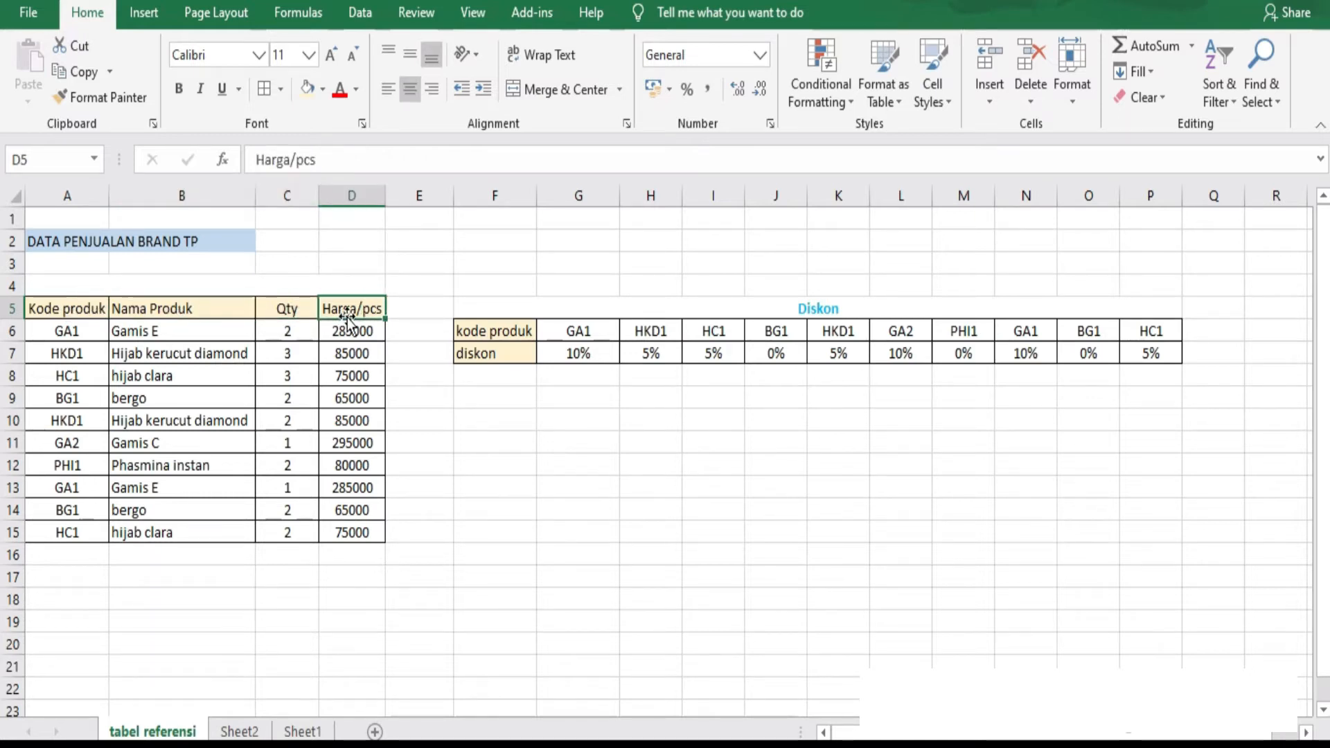
click(480, 363)
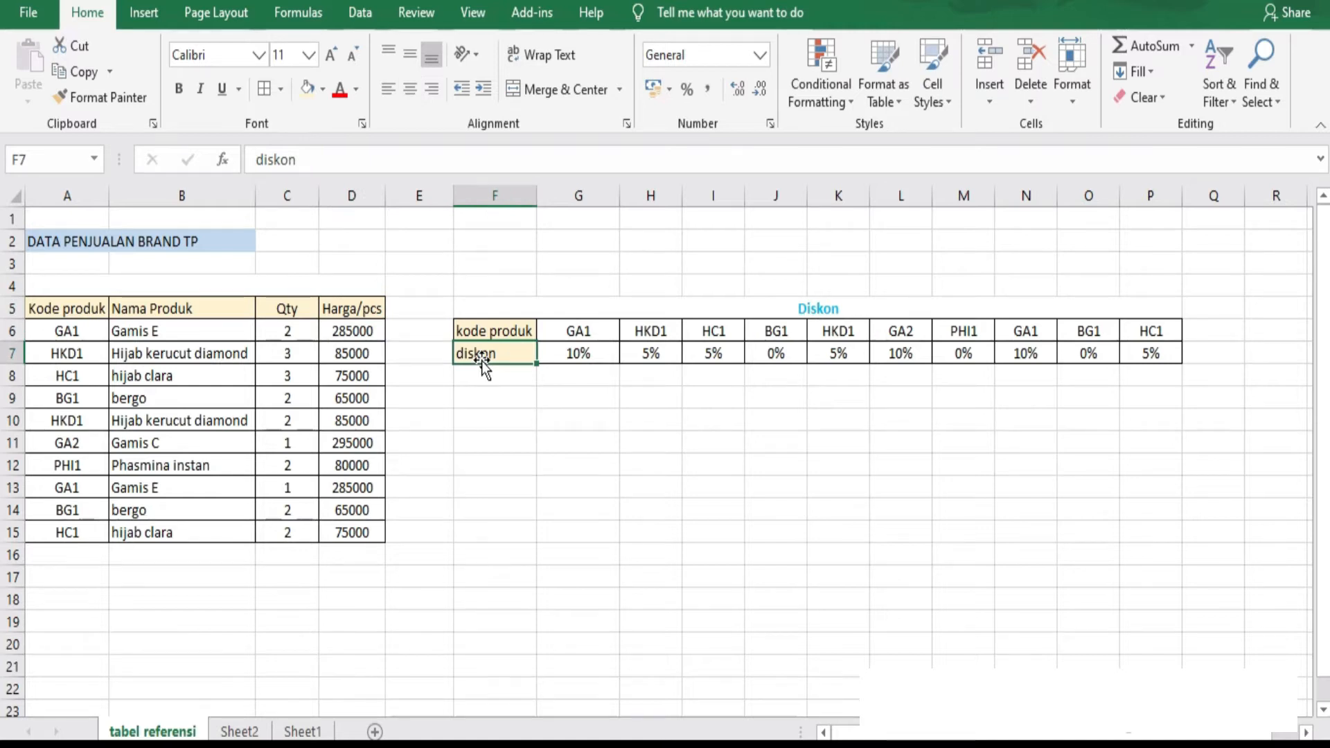
click(229, 731)
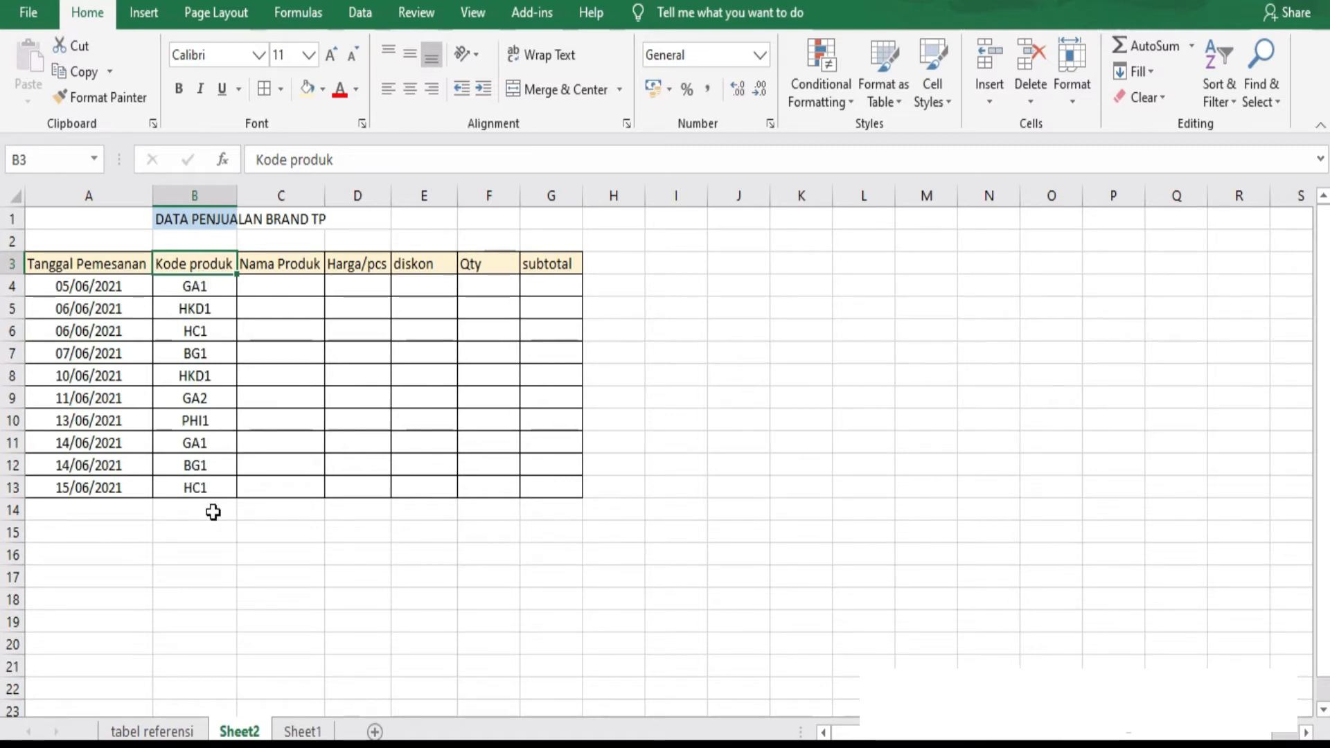
key(Right)
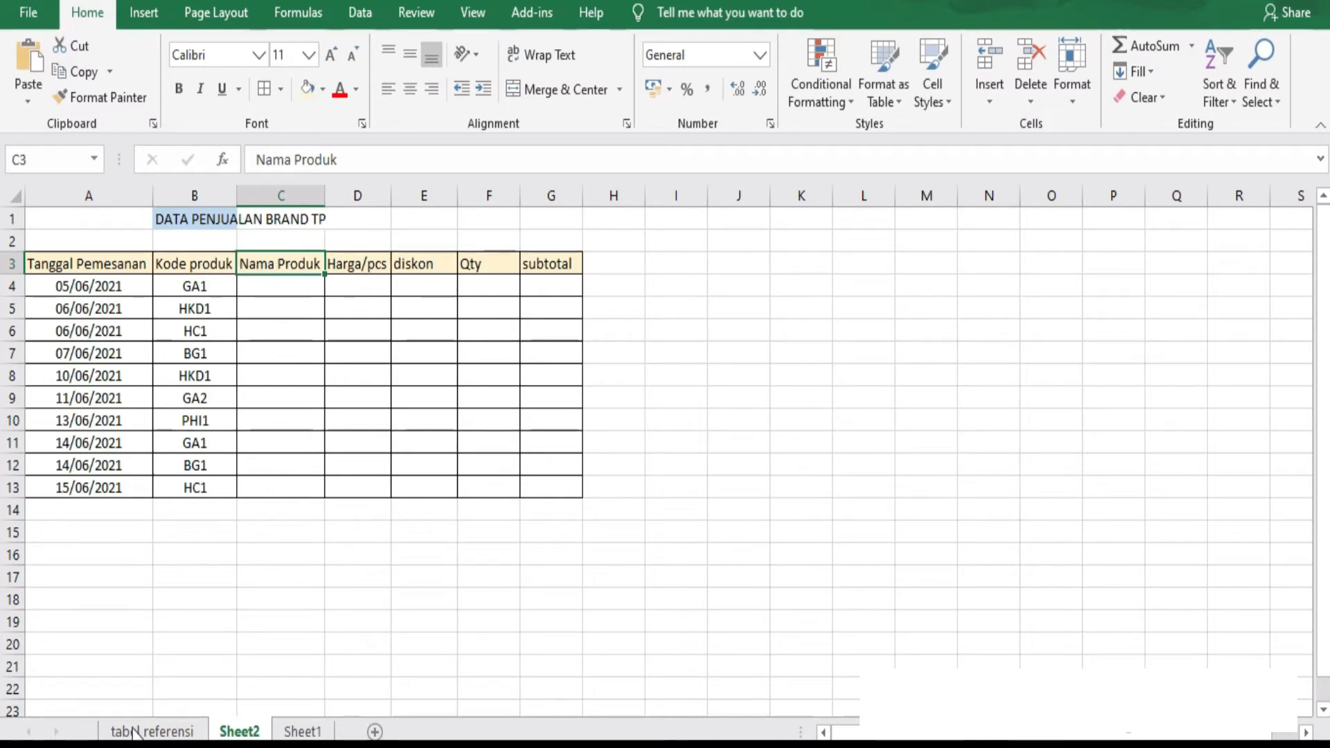
Examine the vertical layout of the product table A5:D15 and the horizontal layout of the Diskon table on the tabel referensi sheet.
click(154, 733)
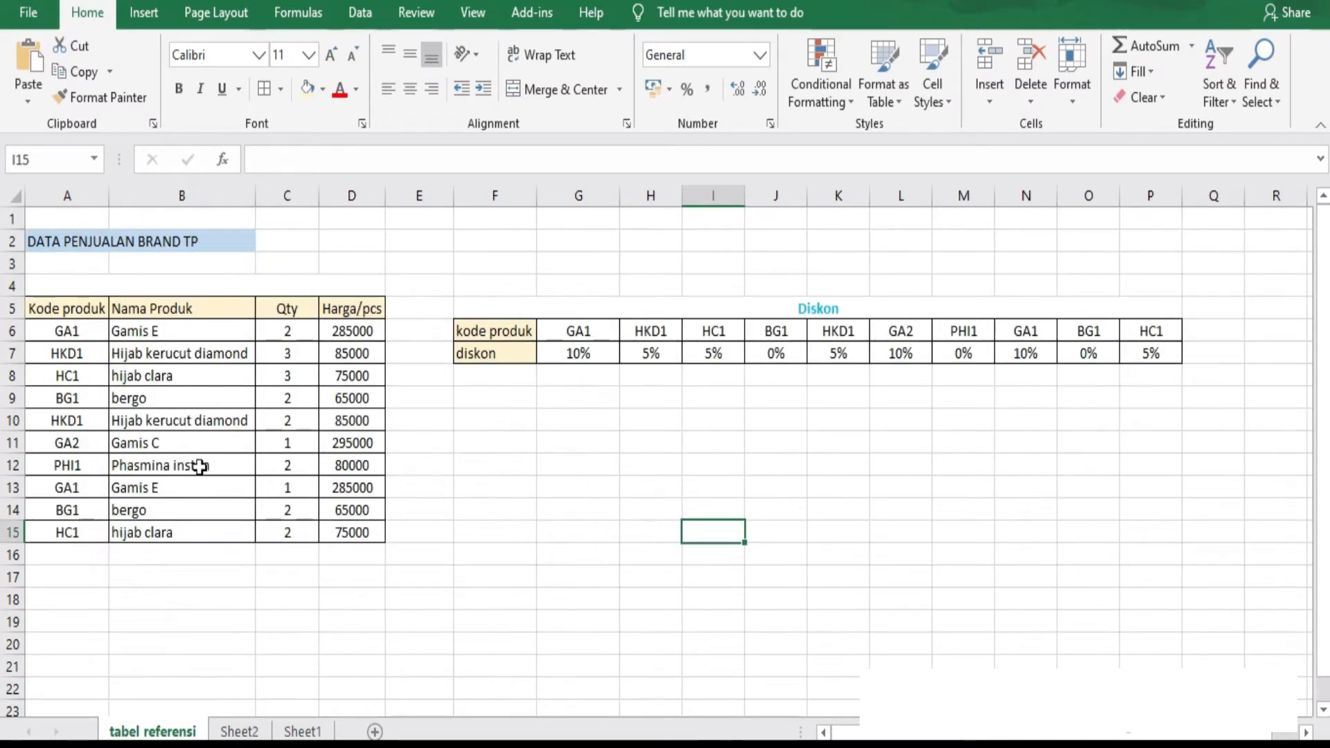
drag(49, 310, 366, 548)
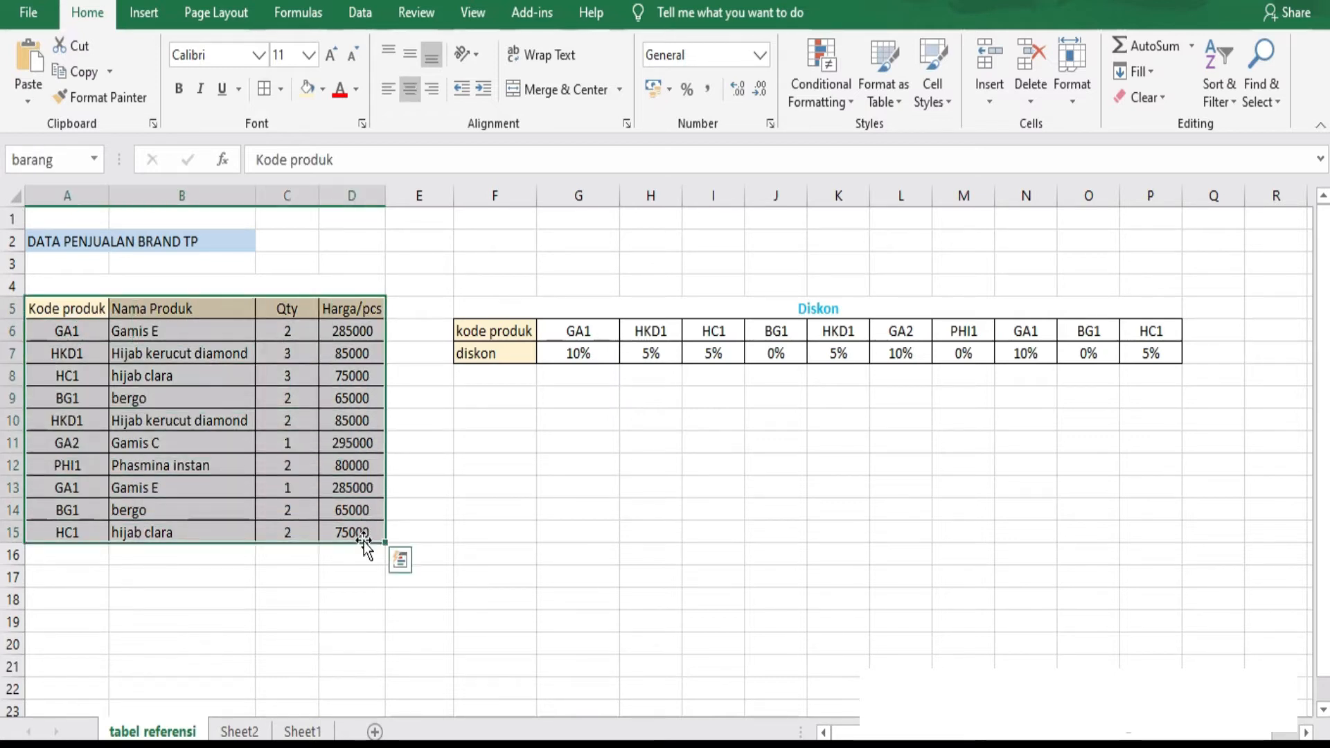
click(200, 356)
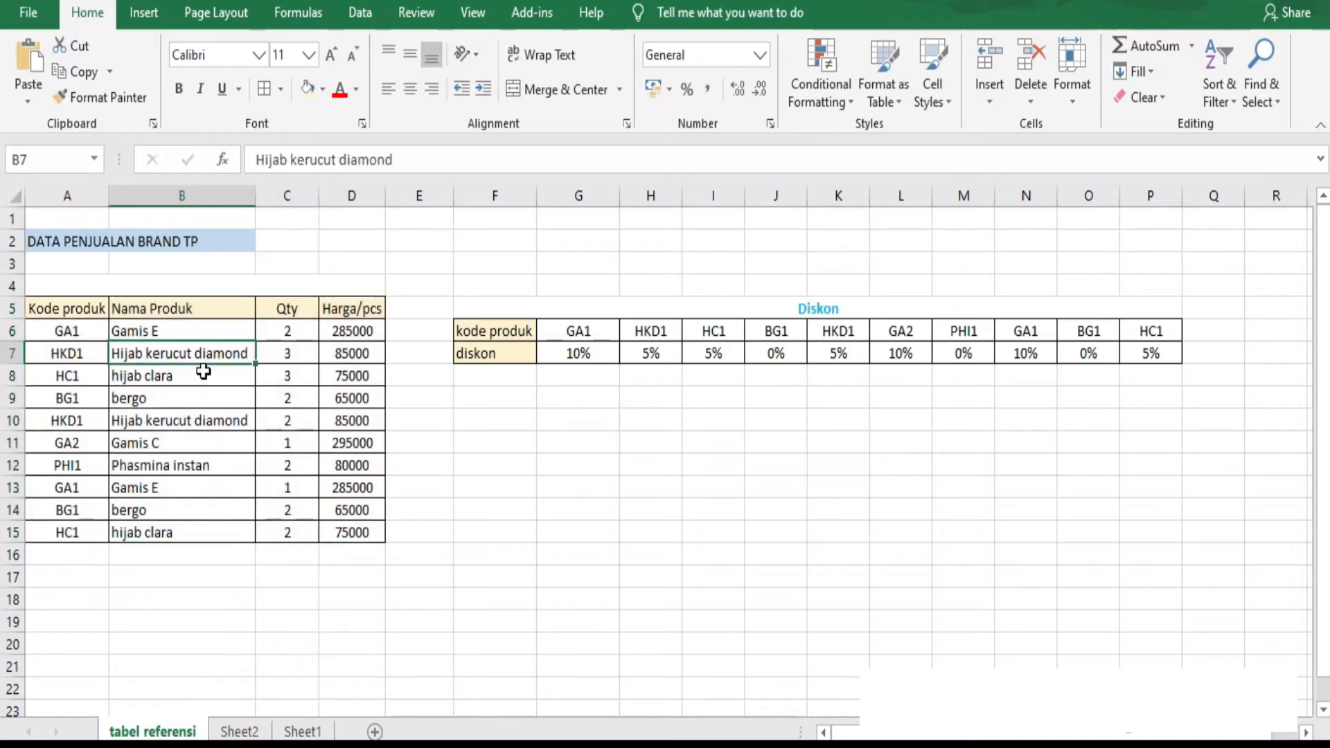
mouse_move(52, 308)
mouse_down()
mouse_move(347, 443)
mouse_move(353, 535)
mouse_up()
click(201, 355)
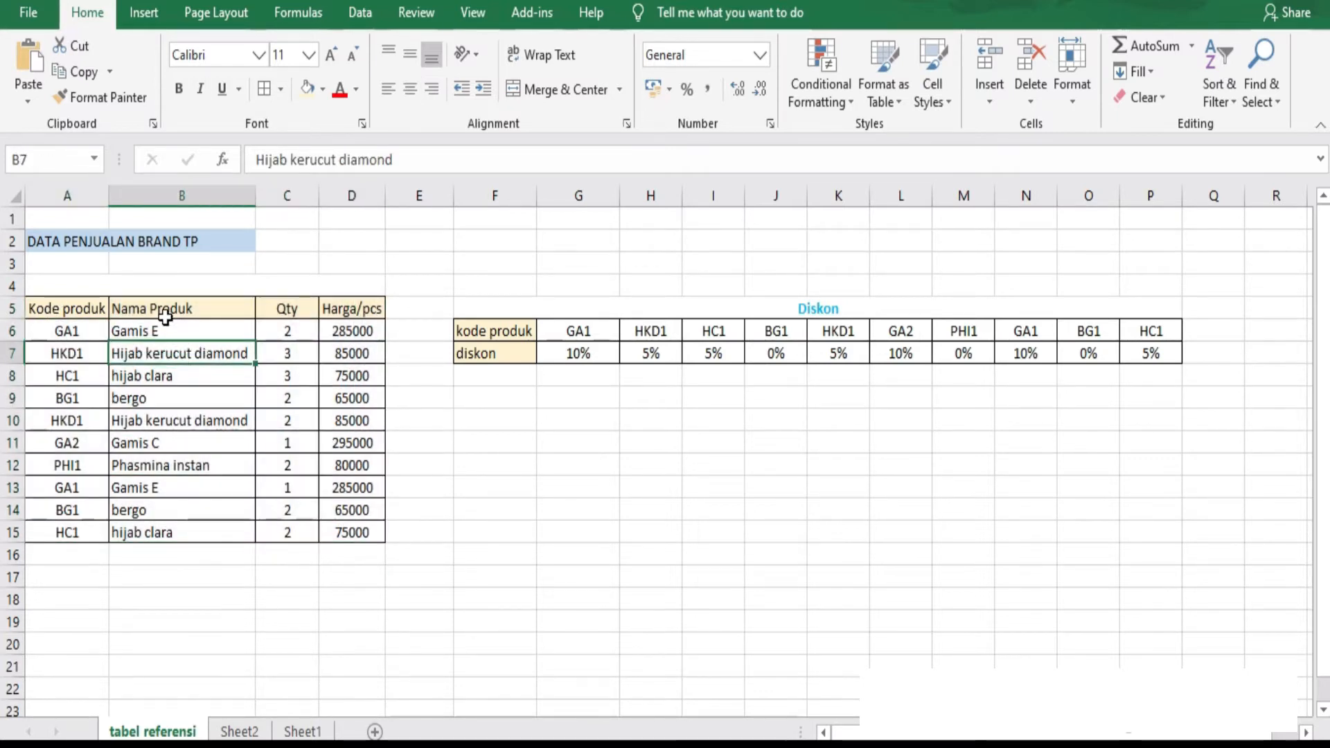
drag(164, 308, 190, 544)
drag(469, 336, 1172, 353)
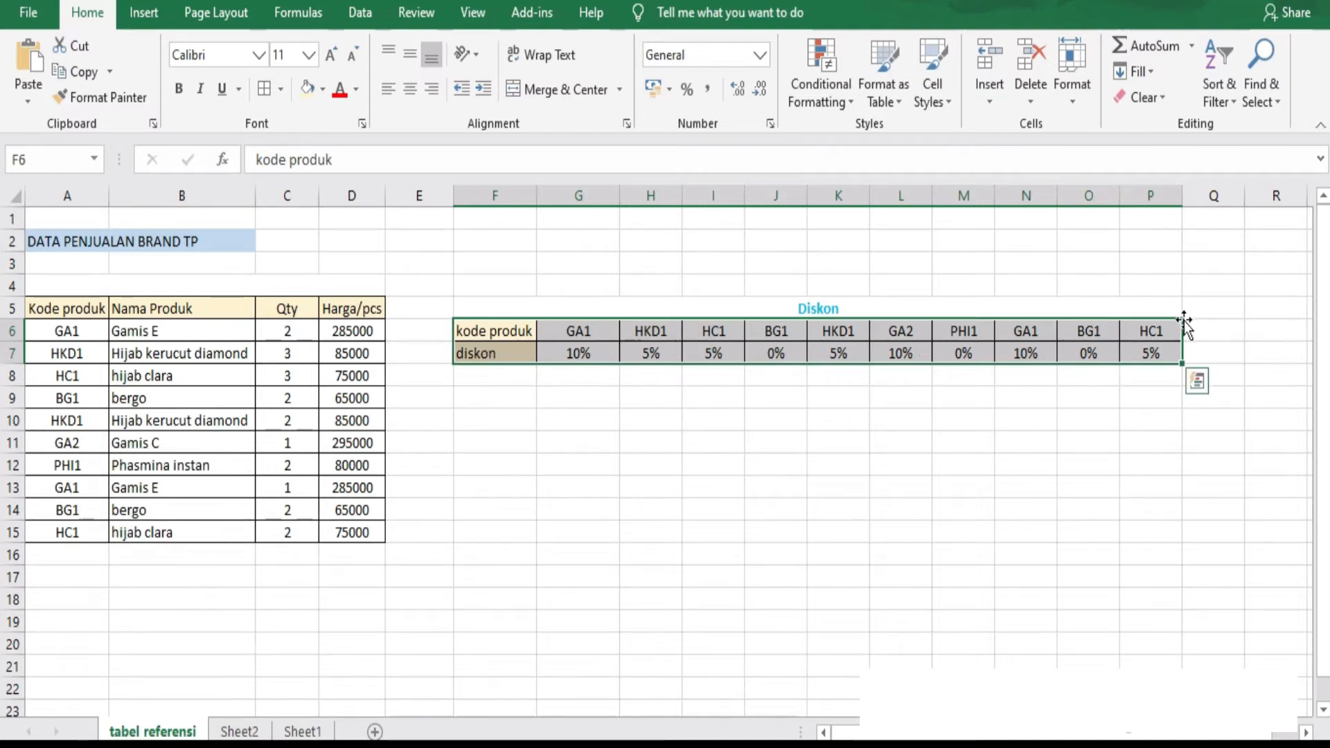
drag(59, 310, 349, 530)
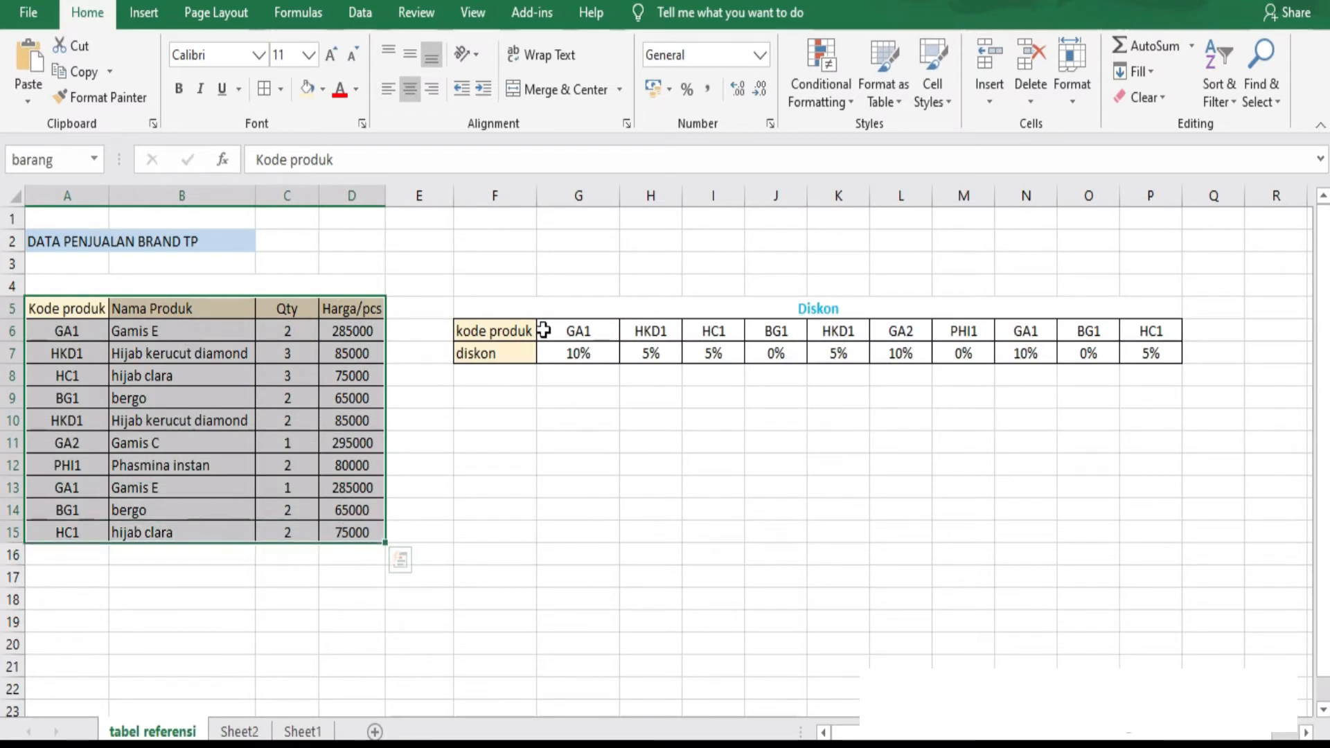
drag(517, 332, 1188, 350)
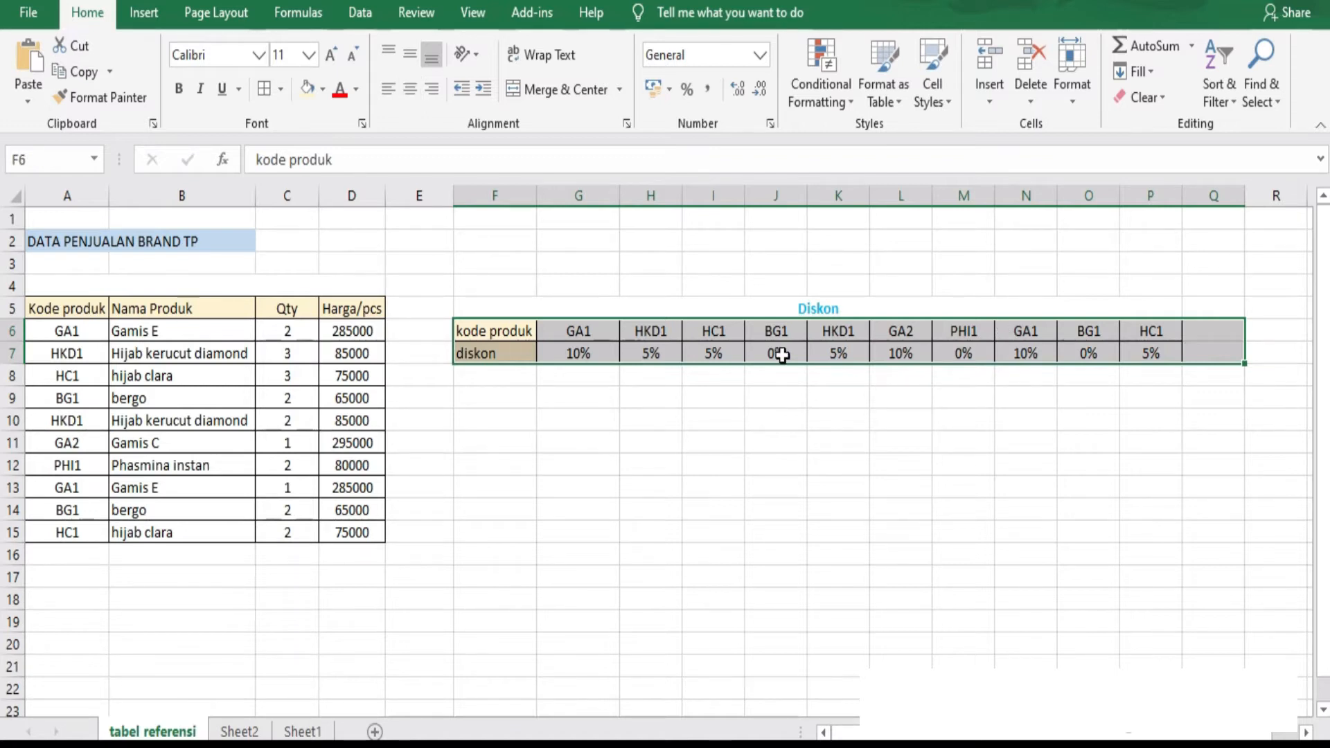
Start a VLOOKUP formula in the first Nama Produk cell, C4 on Sheet2, with B4 as the lookup value.
key(ctrl+Page_Down)
click(289, 282)
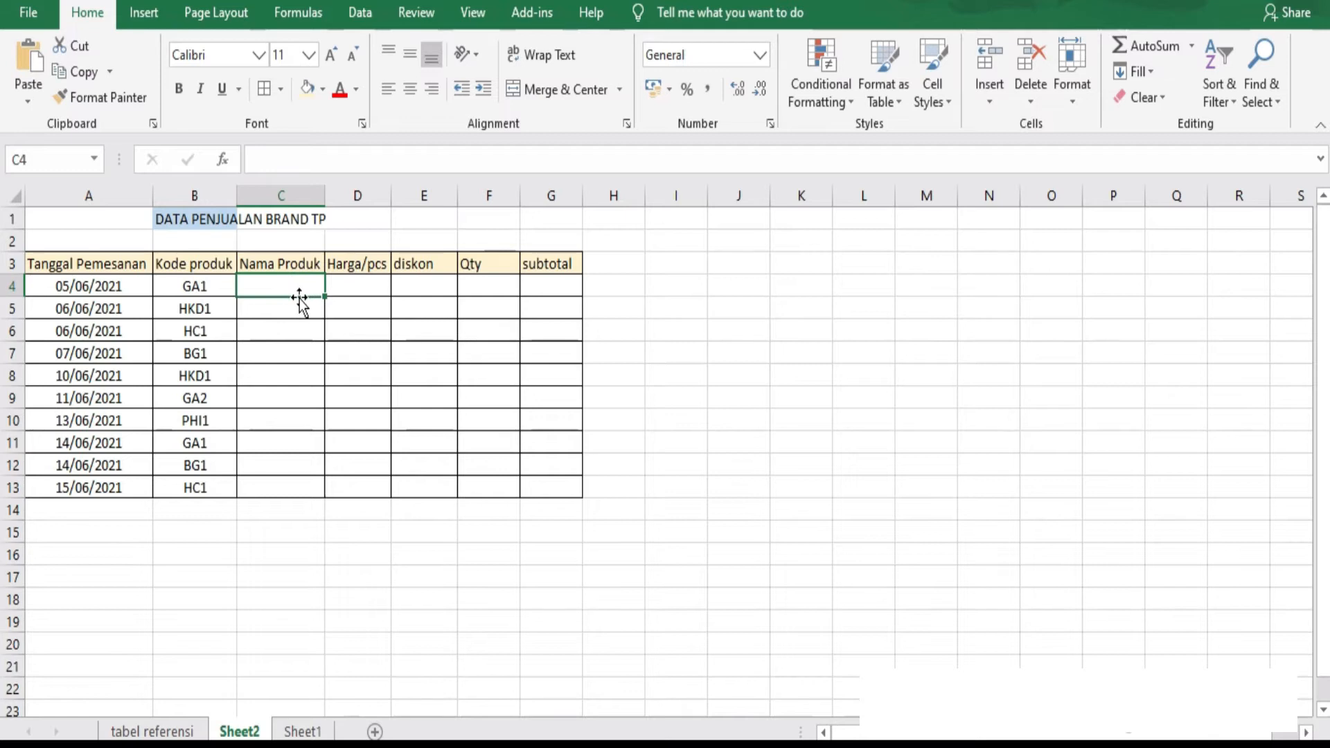
text(=)
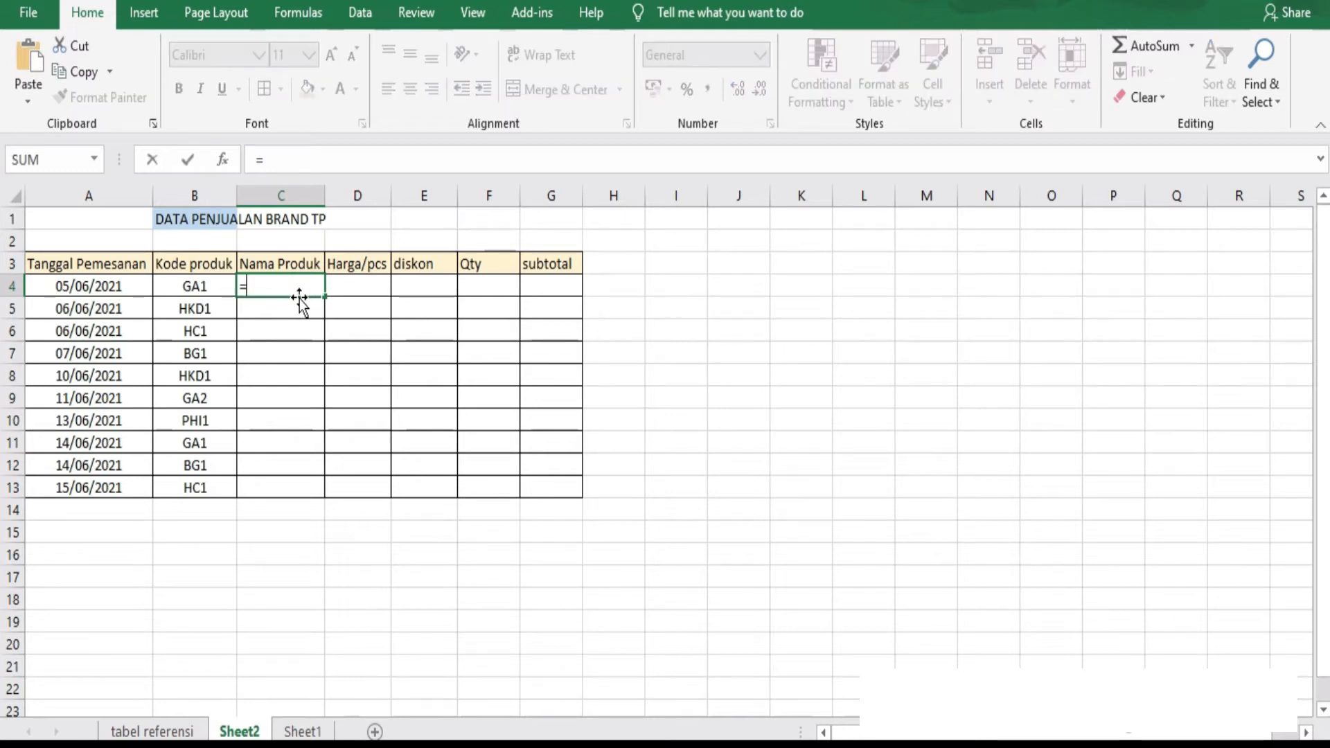
text(vloo)
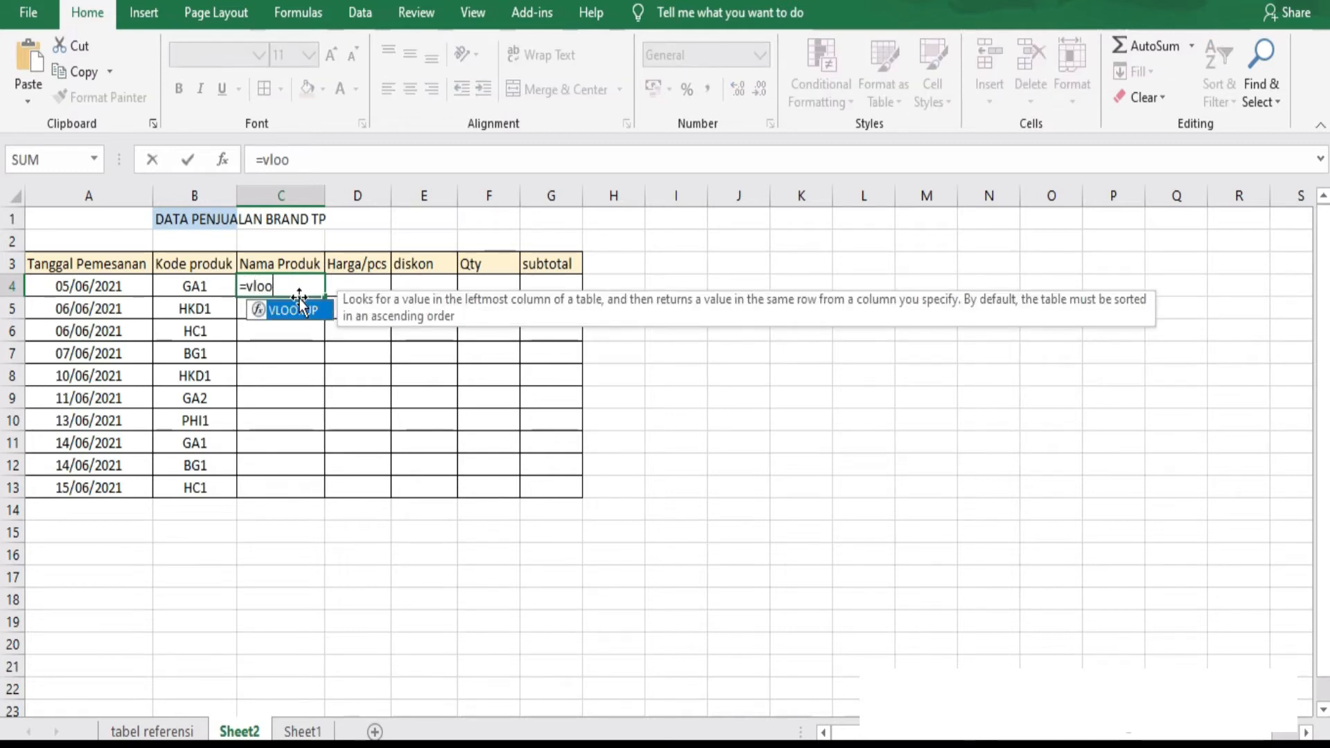
text(kup()
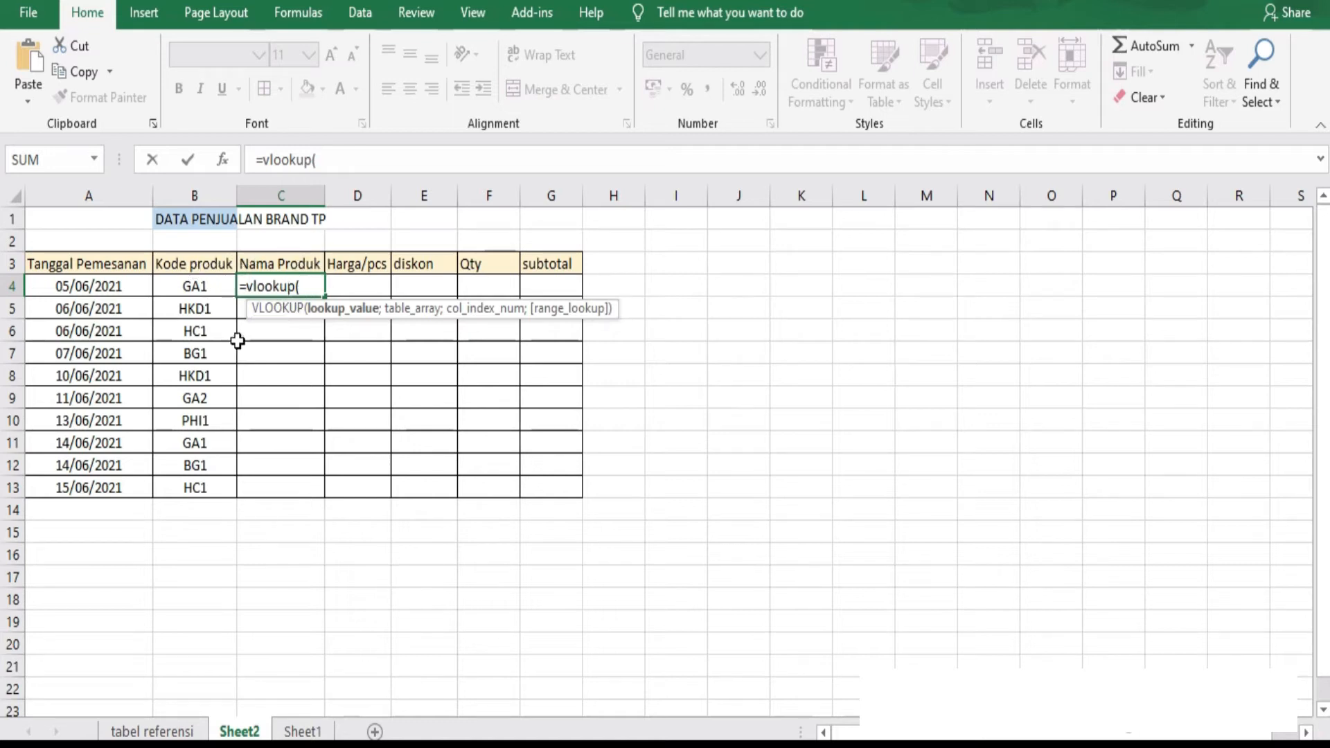
click(191, 287)
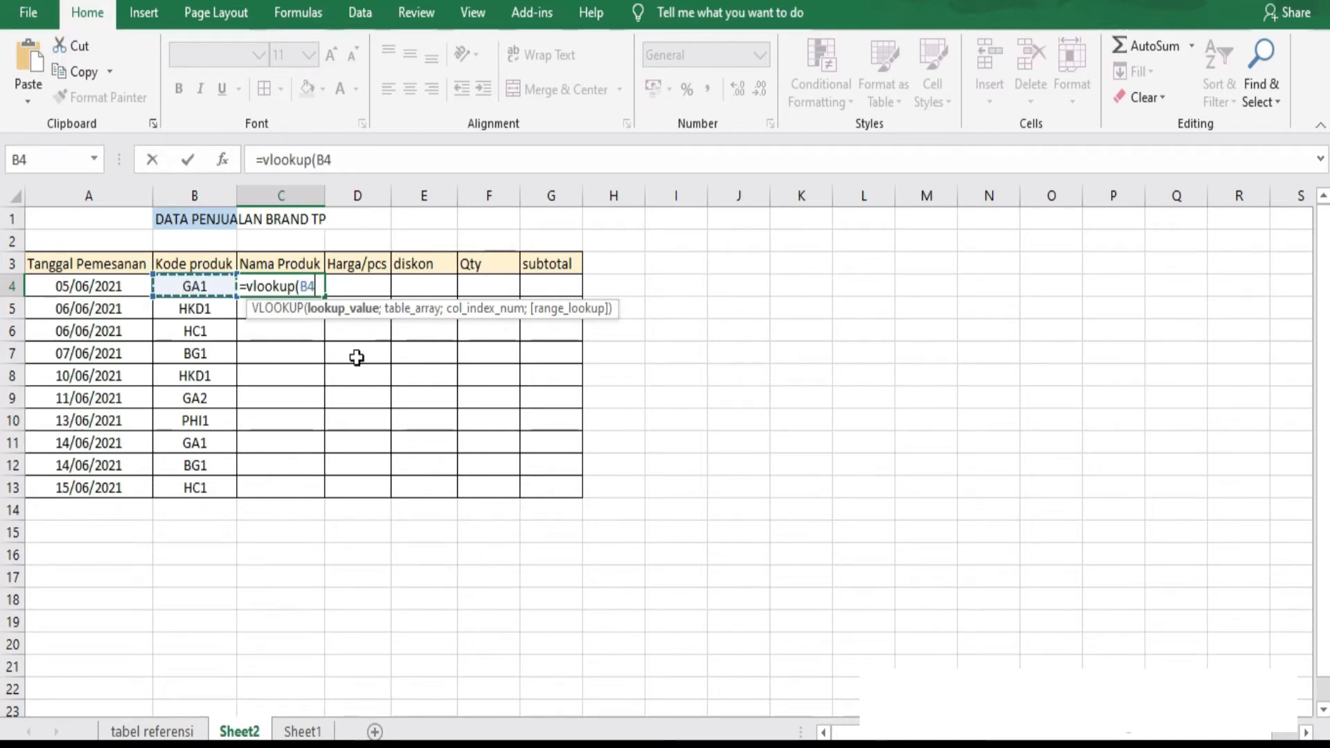
text(;)
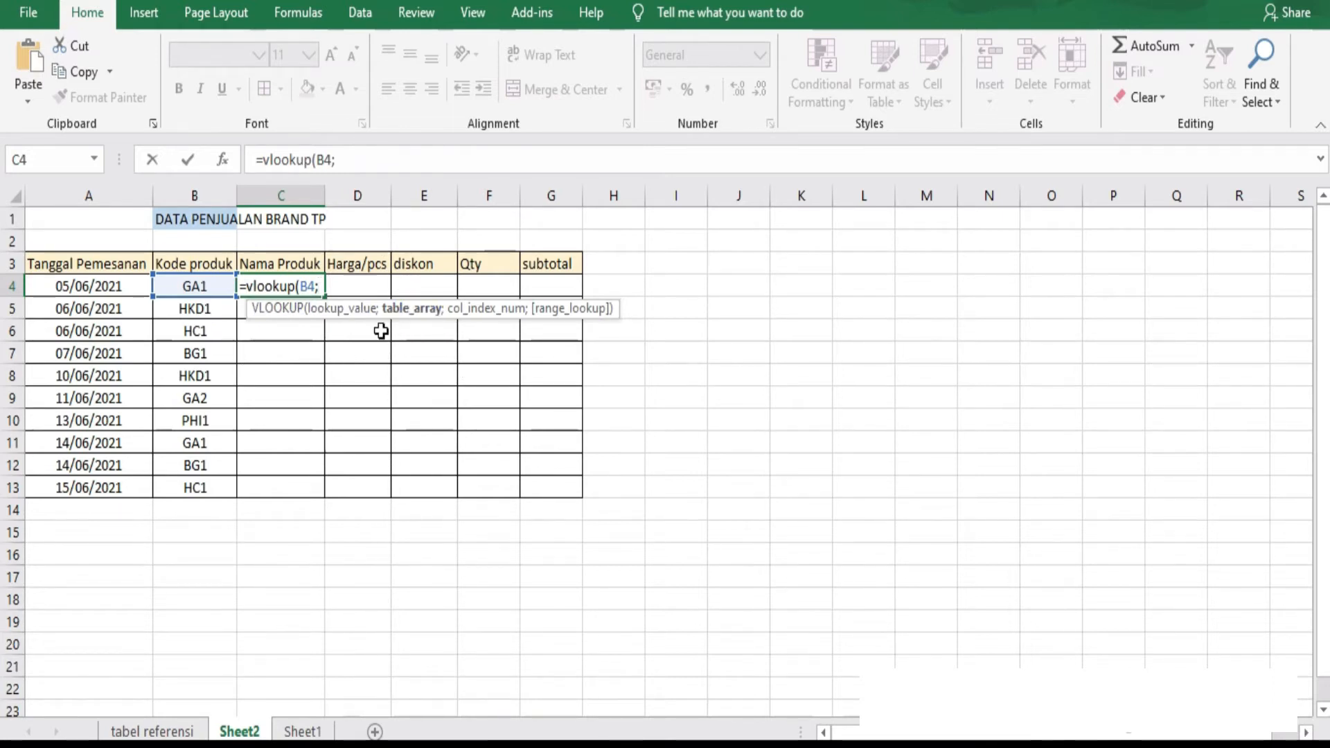
Set the formula's table array to the product table A5:D15 on the tabel referensi sheet, the named range barang.
click(171, 731)
click(55, 311)
drag(54, 311, 320, 393)
drag(355, 494, 356, 535)
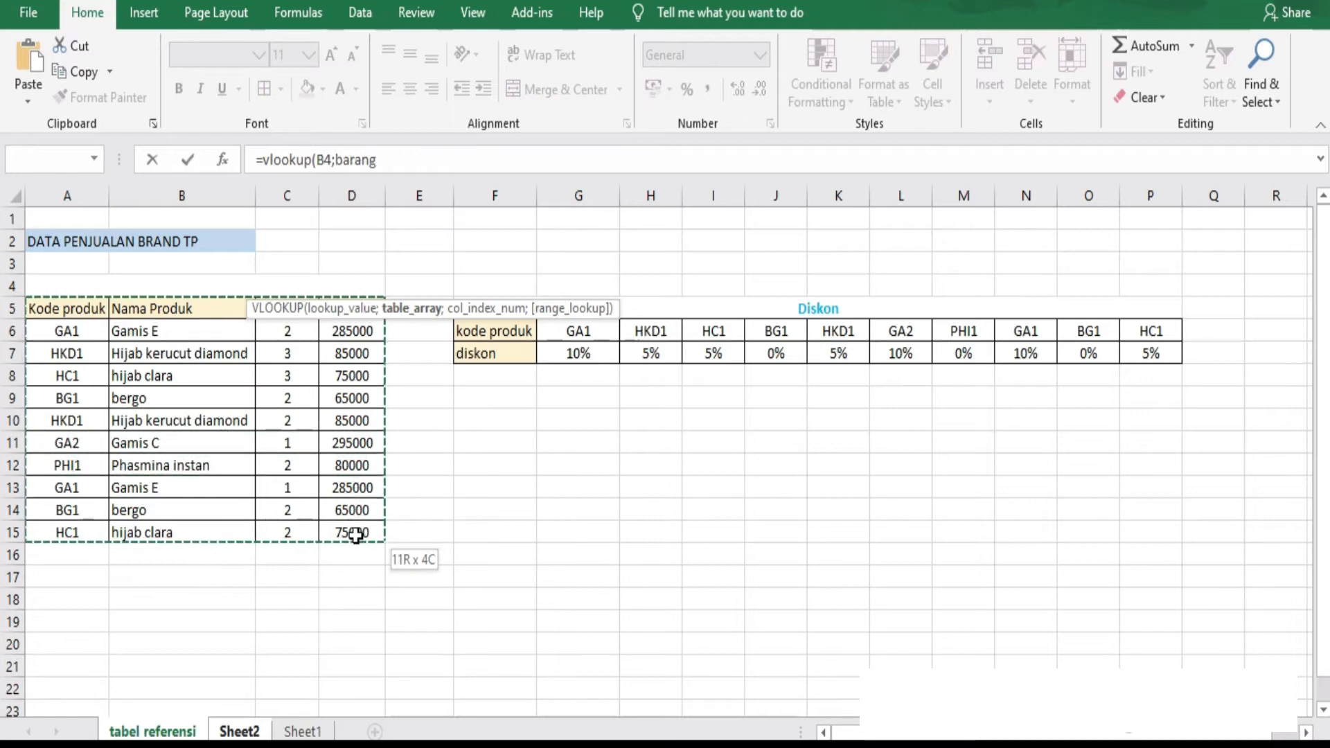
text(;)
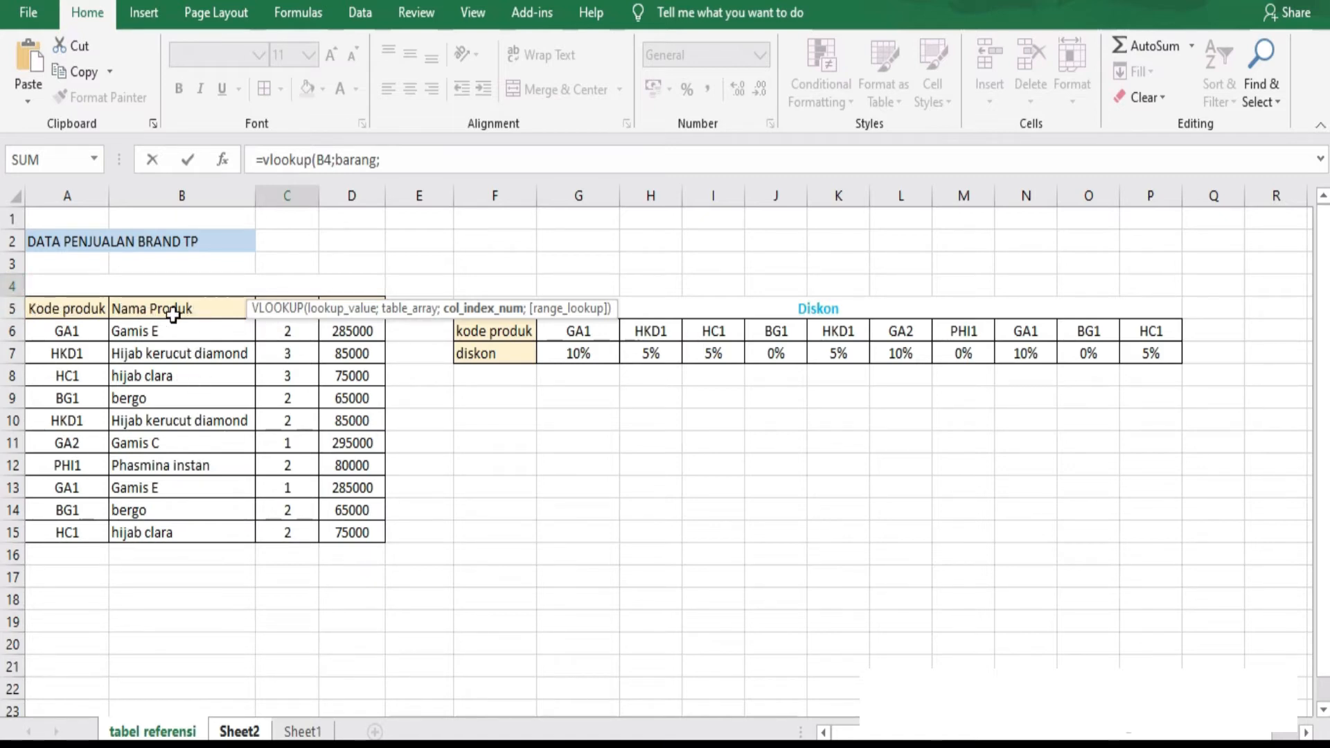
Complete the VLOOKUP formula with column index 2 and the exact match option FALSE, and enter it.
click(409, 165)
text(2;)
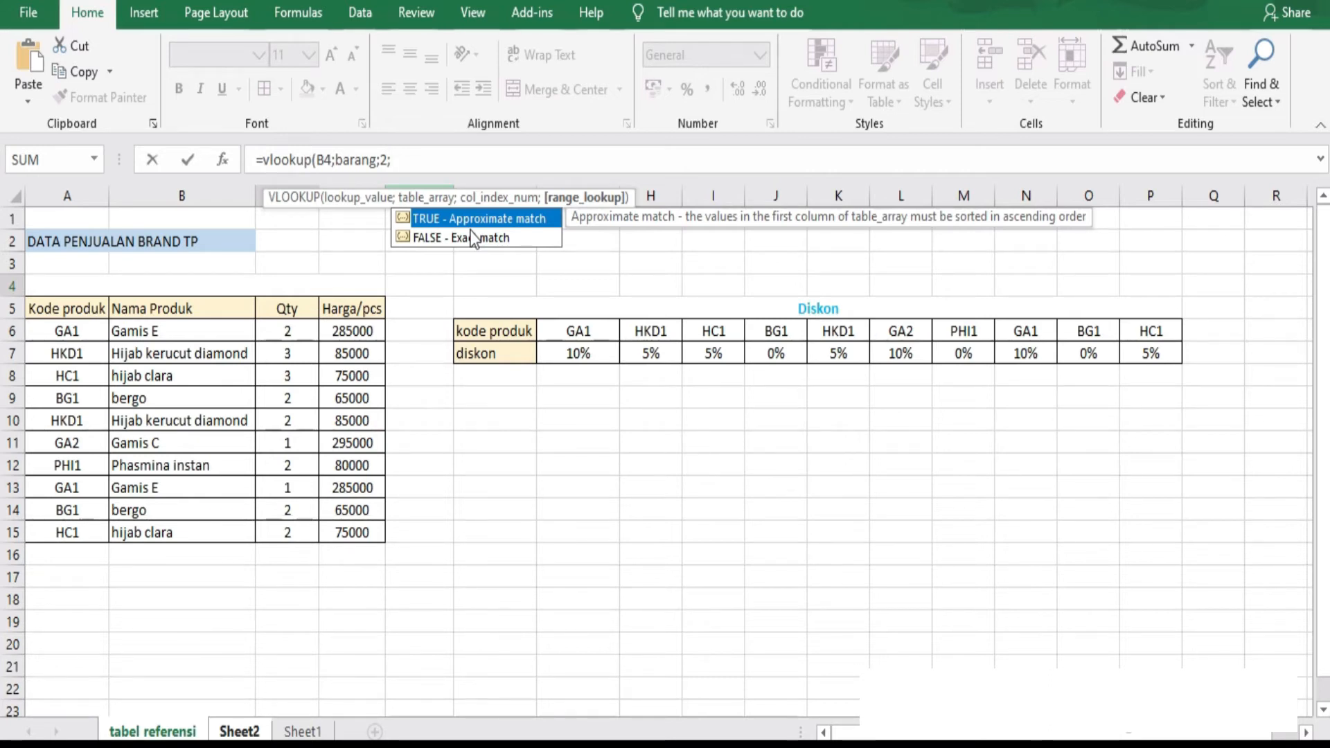
double_click(423, 238)
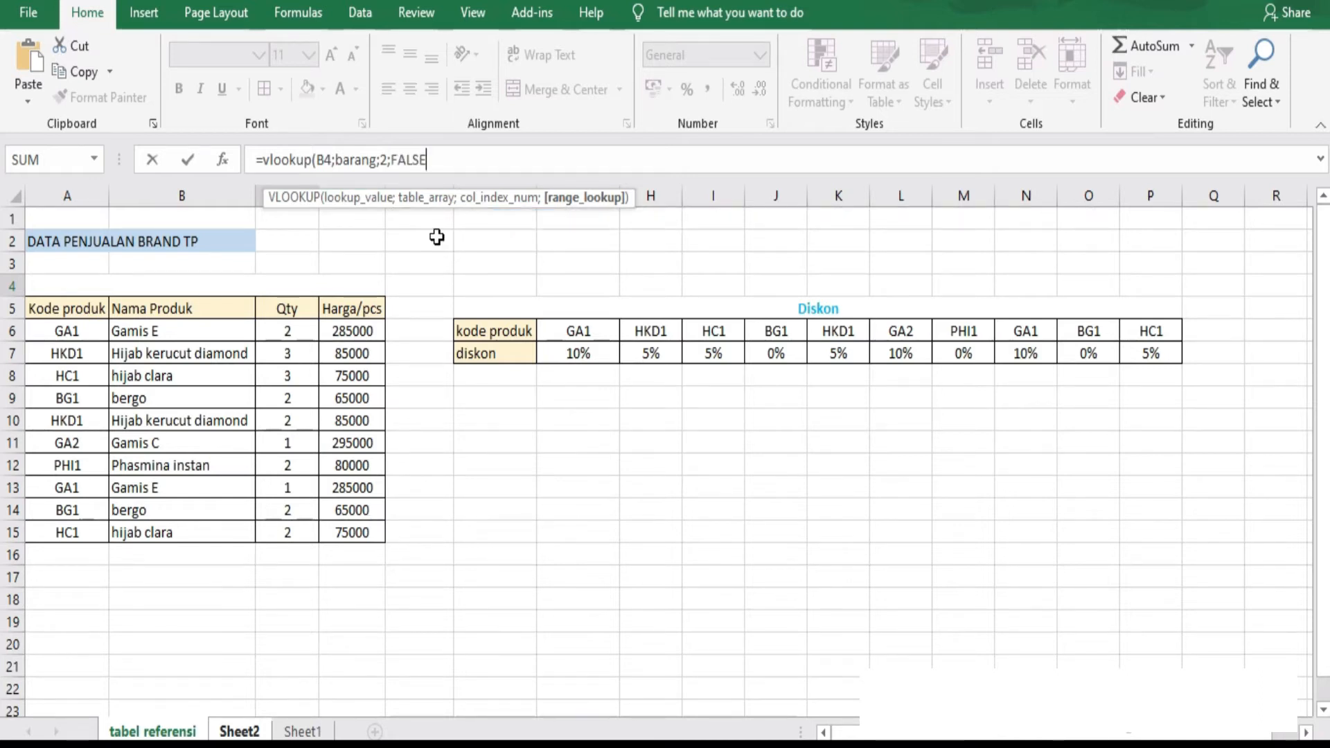
text())
key(Return)
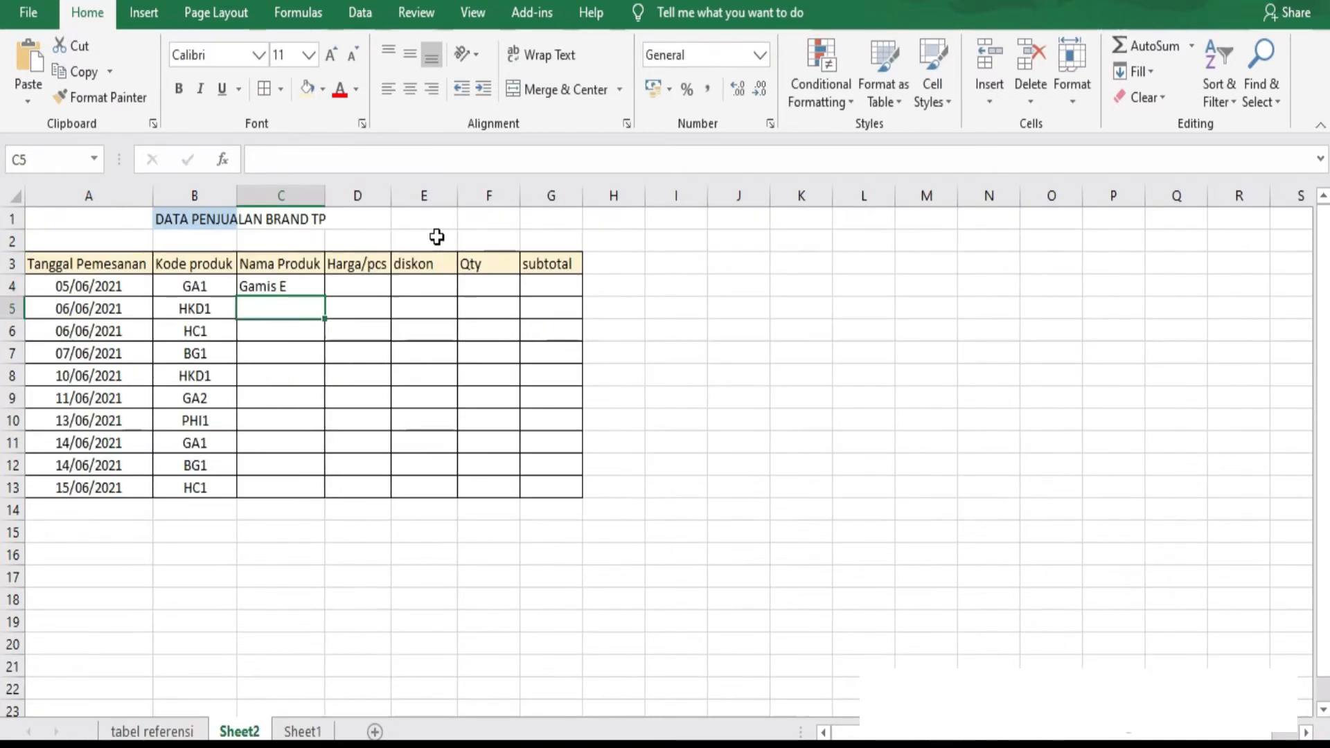
Copy the C4 formula down through C13 and widen column C to fit the product names.
click(301, 289)
drag(321, 292, 319, 504)
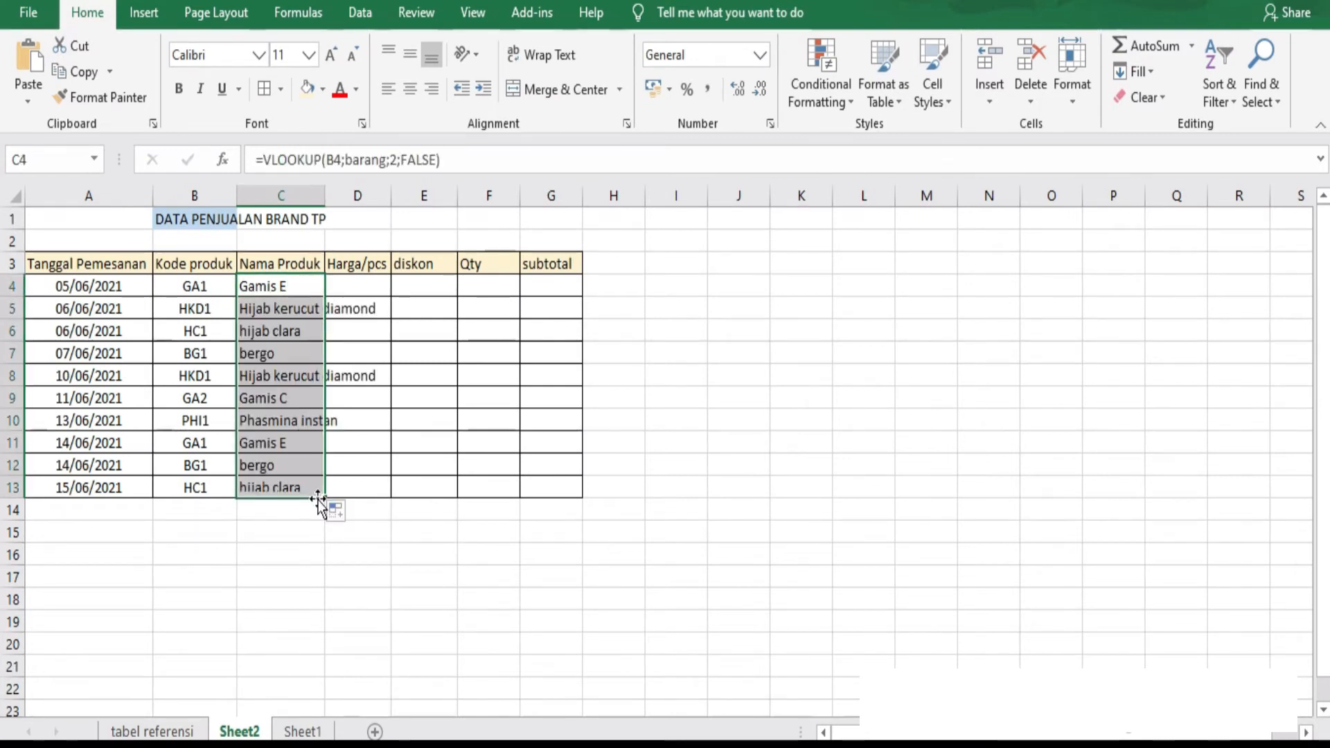
click(225, 287)
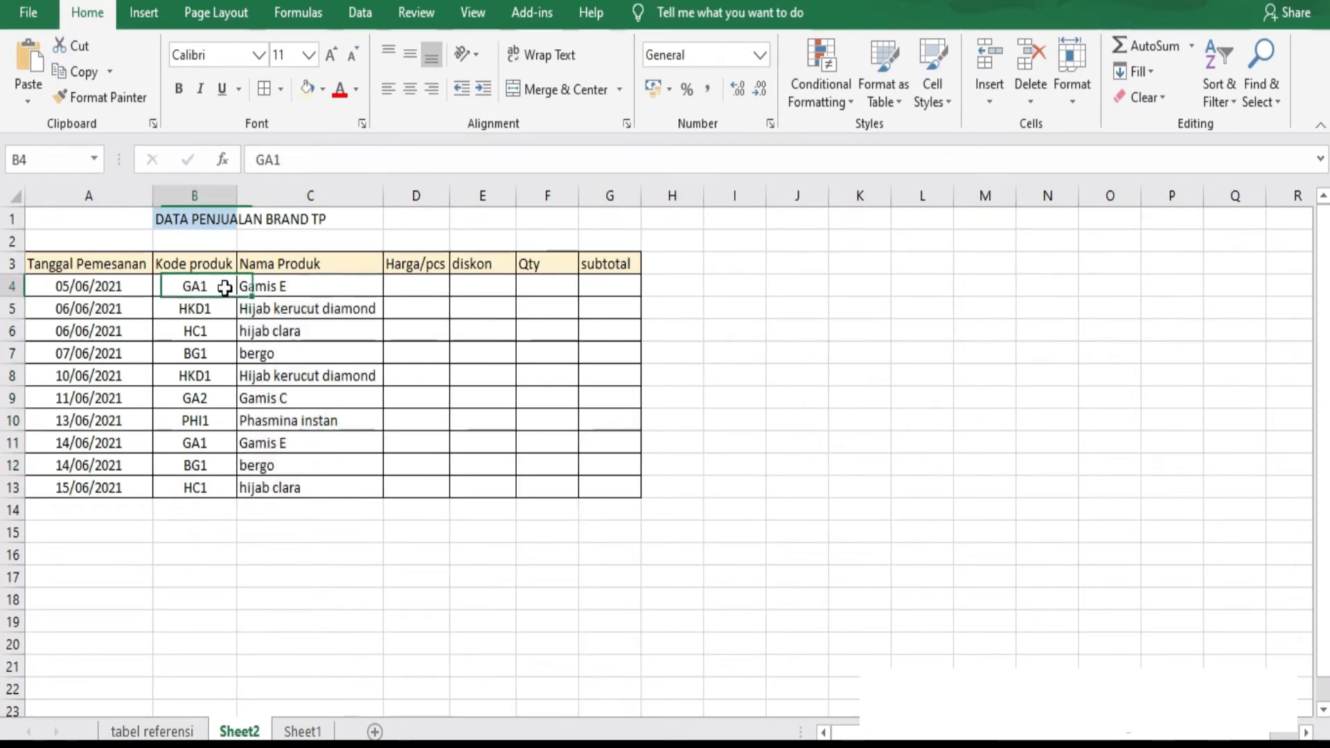
click(296, 284)
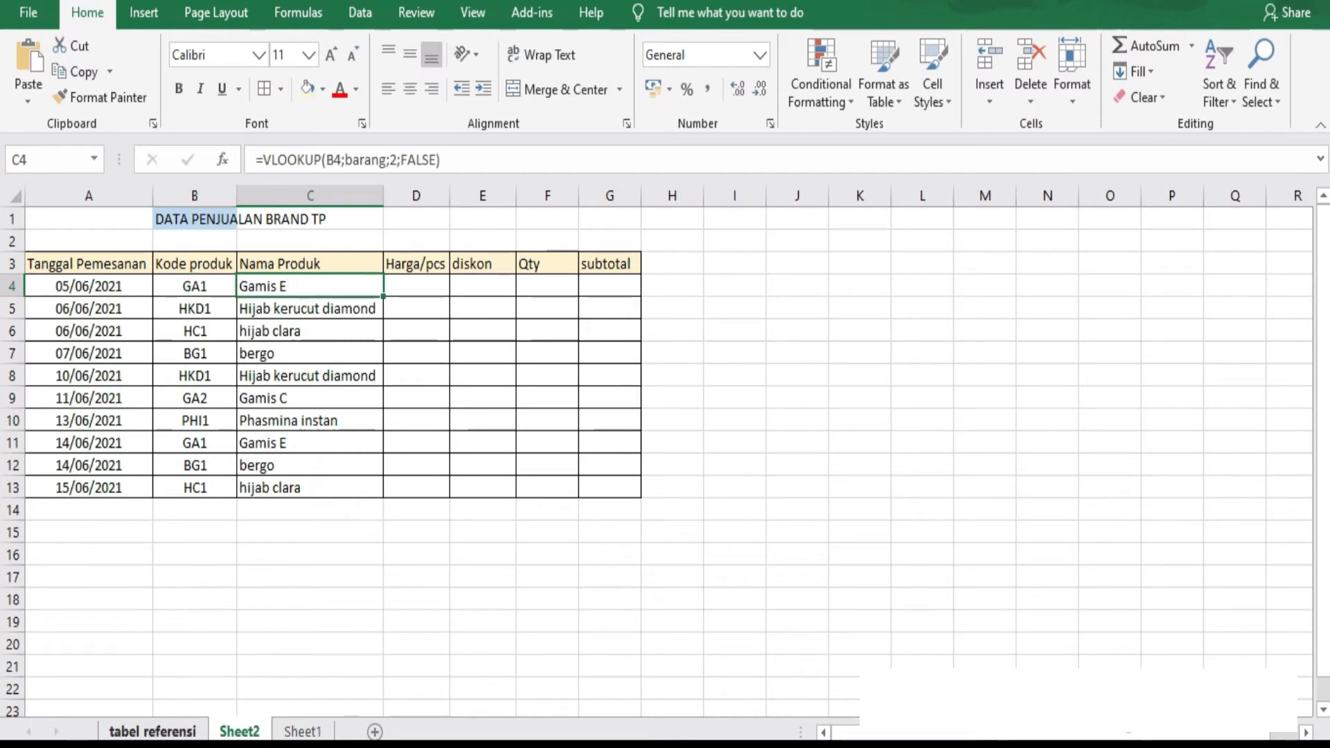
click(174, 733)
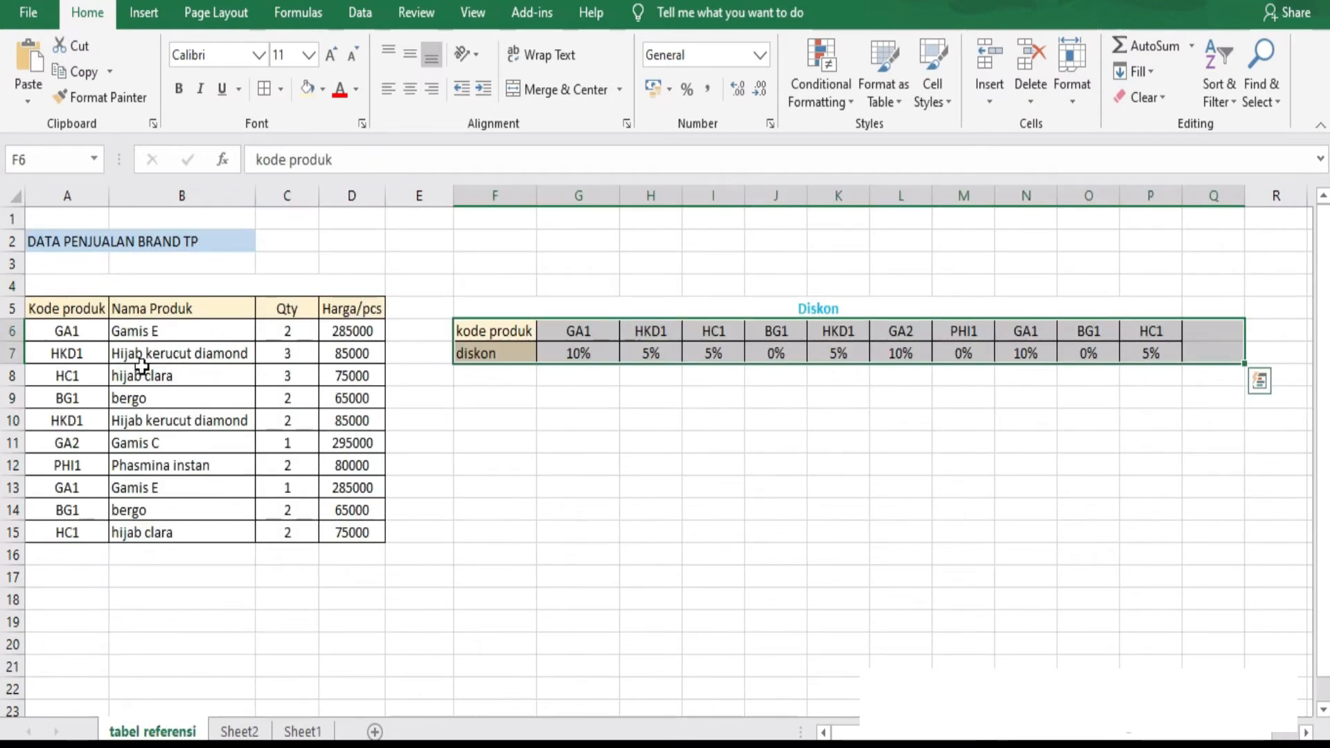
click(173, 352)
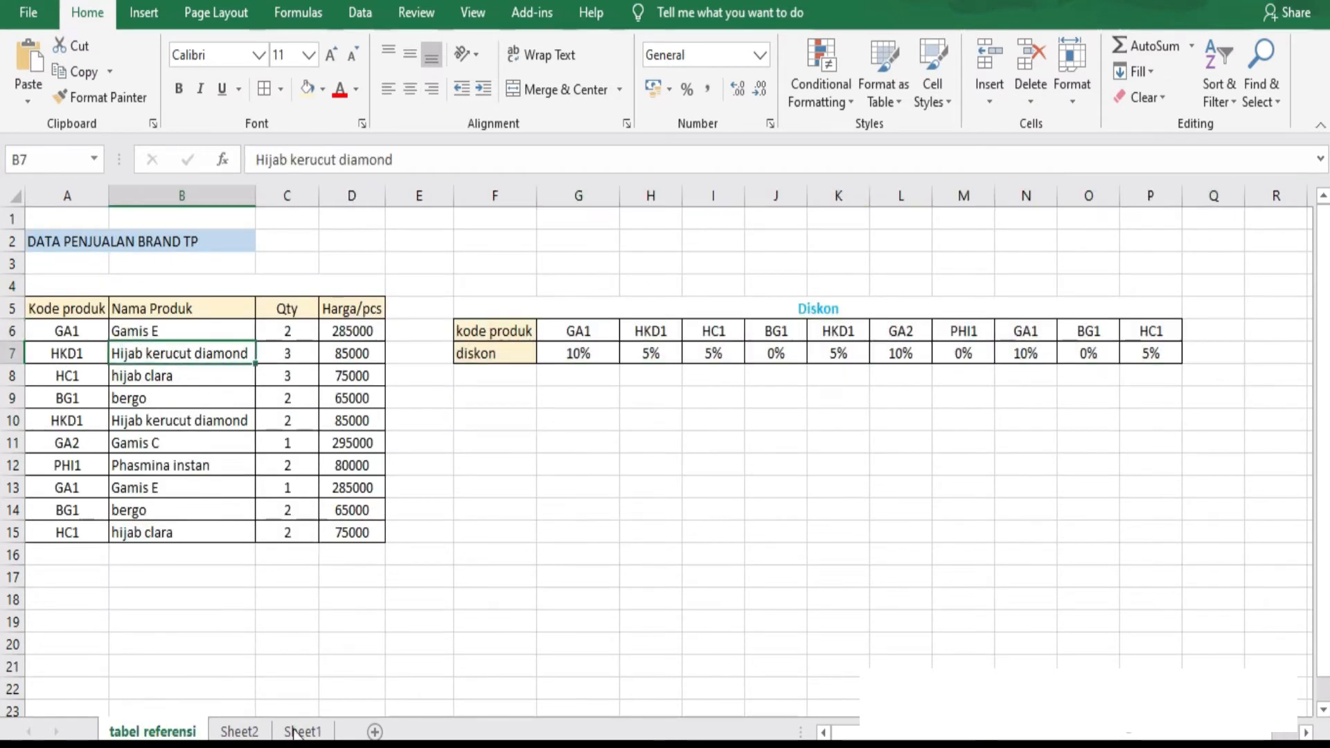
click(233, 732)
click(307, 310)
Start a VLOOKUP formula in the first Harga/pcs cell, D4 on Sheet2, with B4 as the lookup value.
click(419, 287)
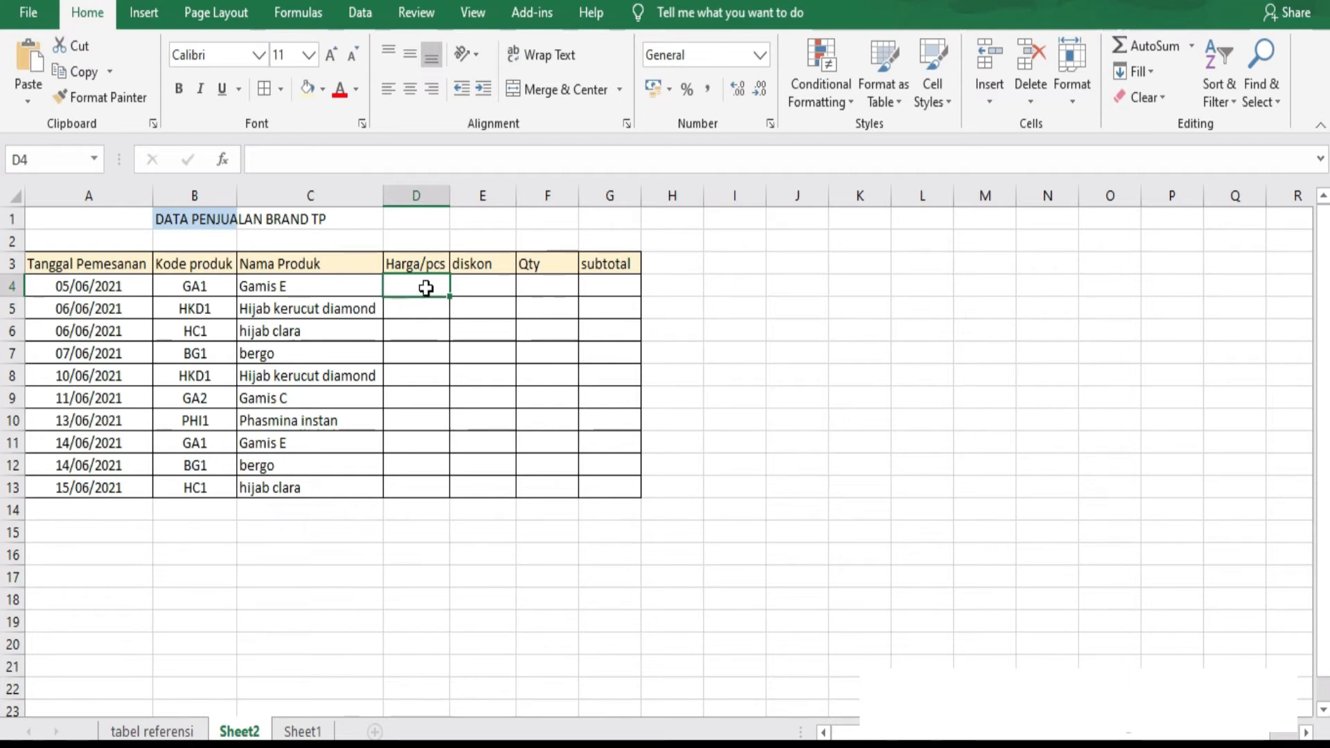
text(=vl)
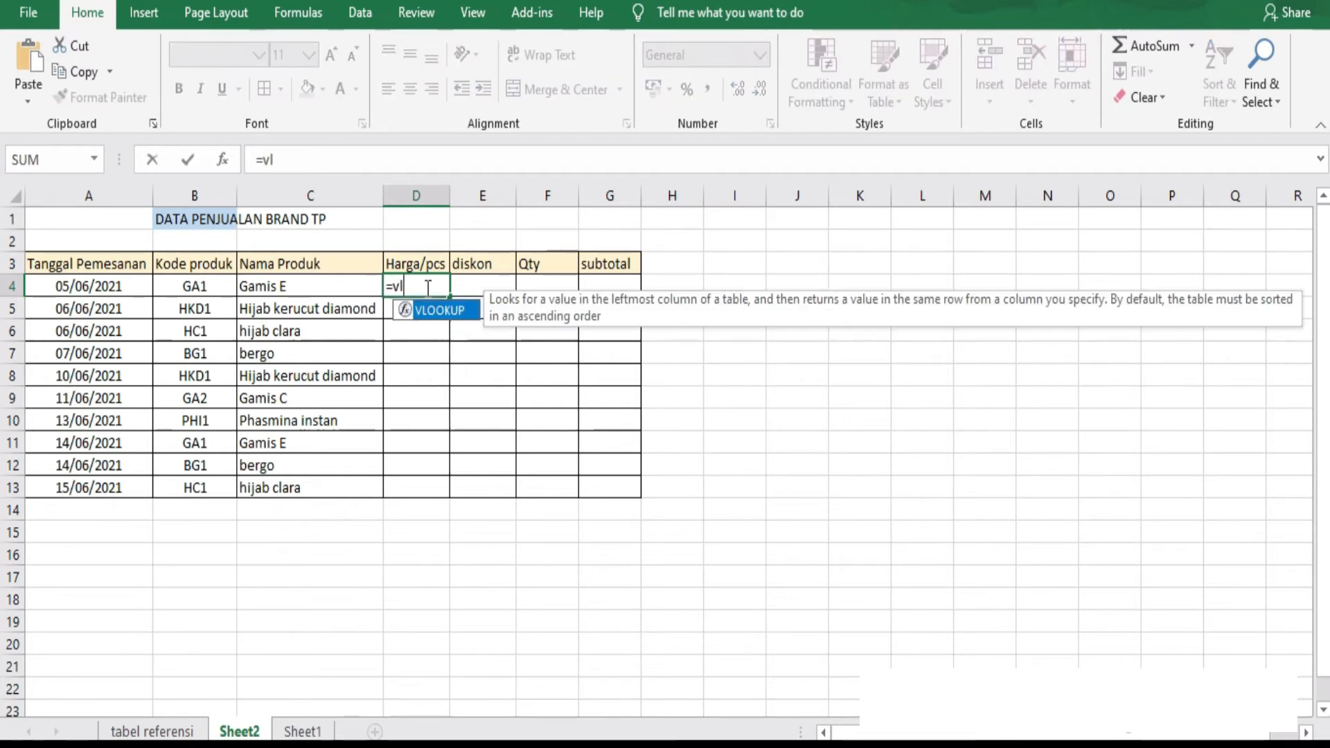
text(ookup()
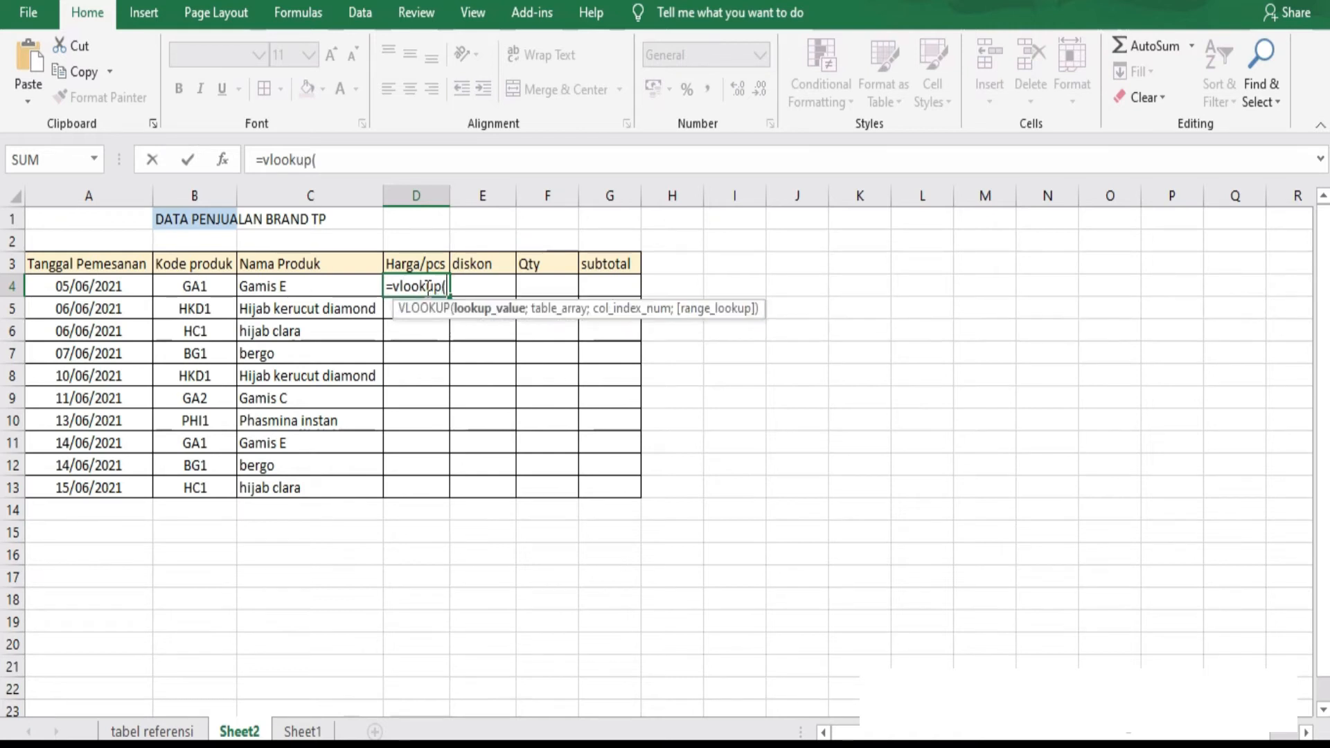
click(192, 289)
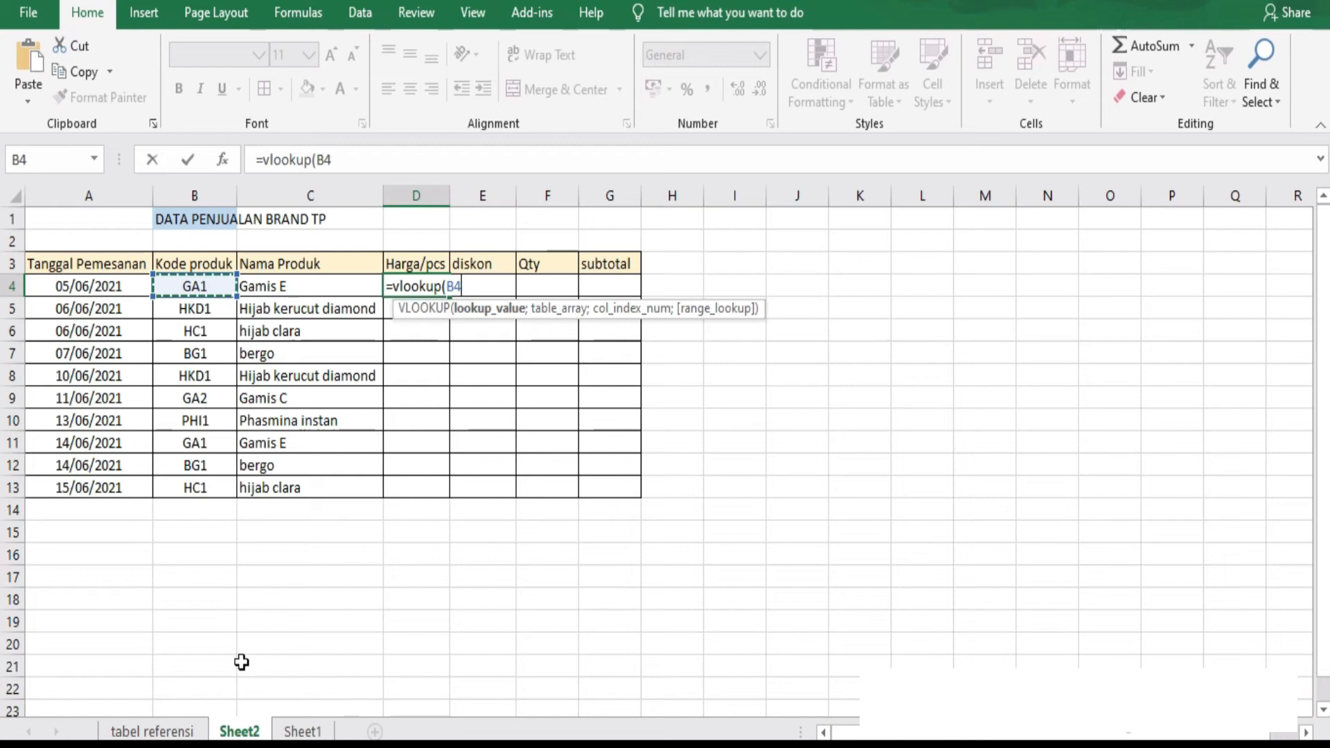
text(;)
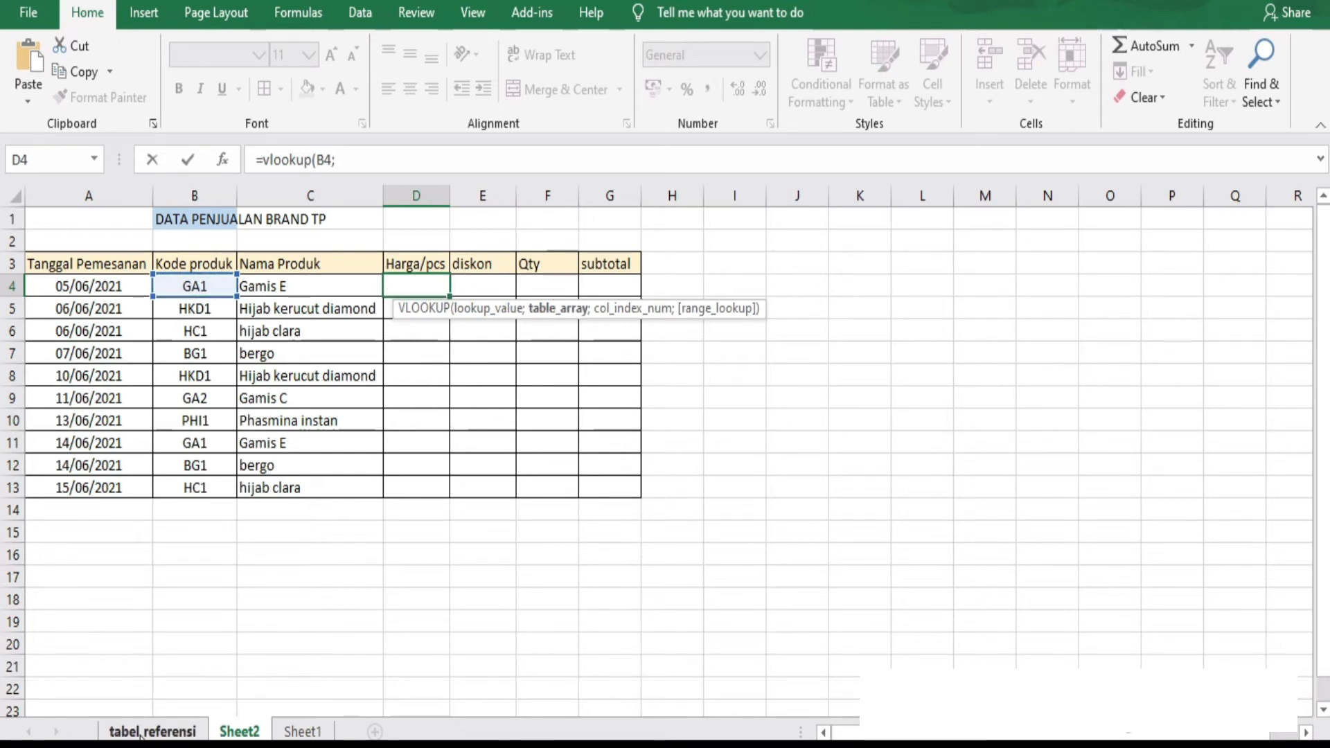
Use the product table A5:D15 on the tabel referensi sheet, the named range barang, as the VLOOKUP table array.
click(152, 731)
drag(58, 311, 374, 540)
text(;)
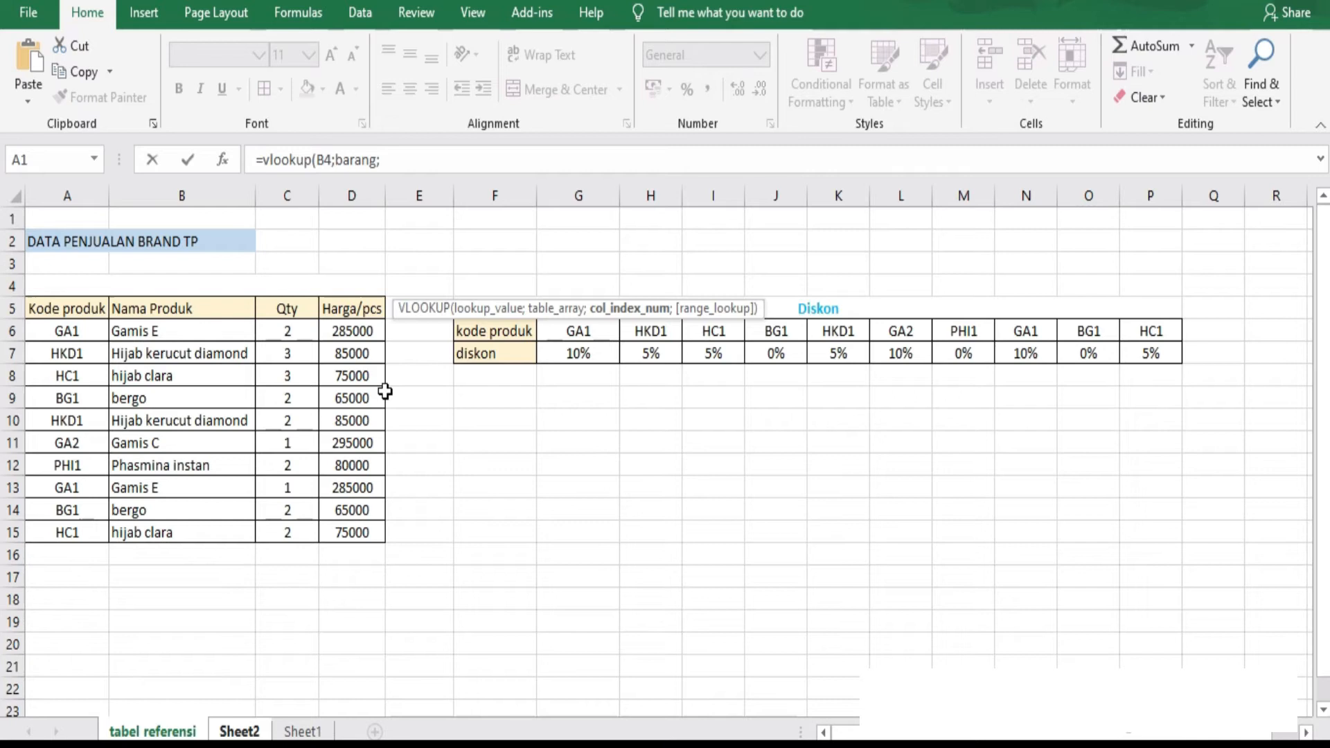
Finish the Harga/pcs VLOOKUP with column index 4 and the exact match option FALSE, and enter it.
click(397, 166)
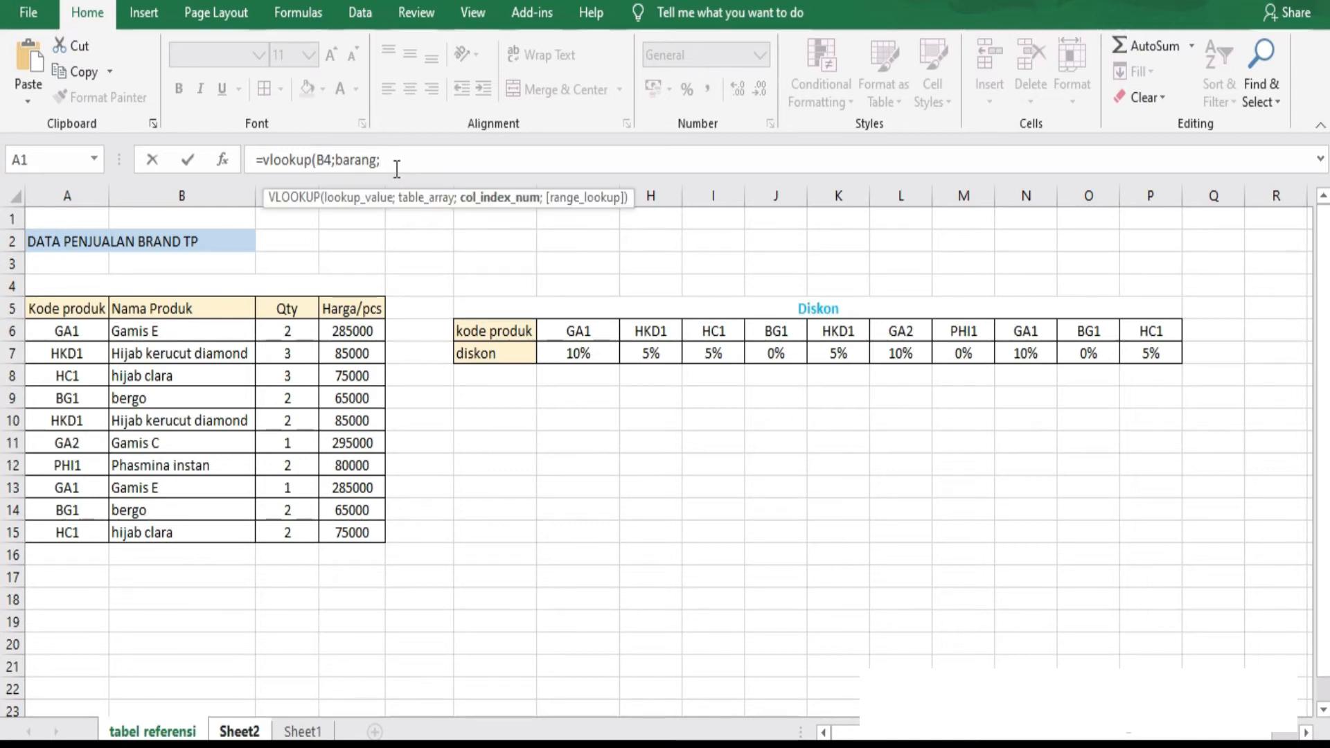
text(4;)
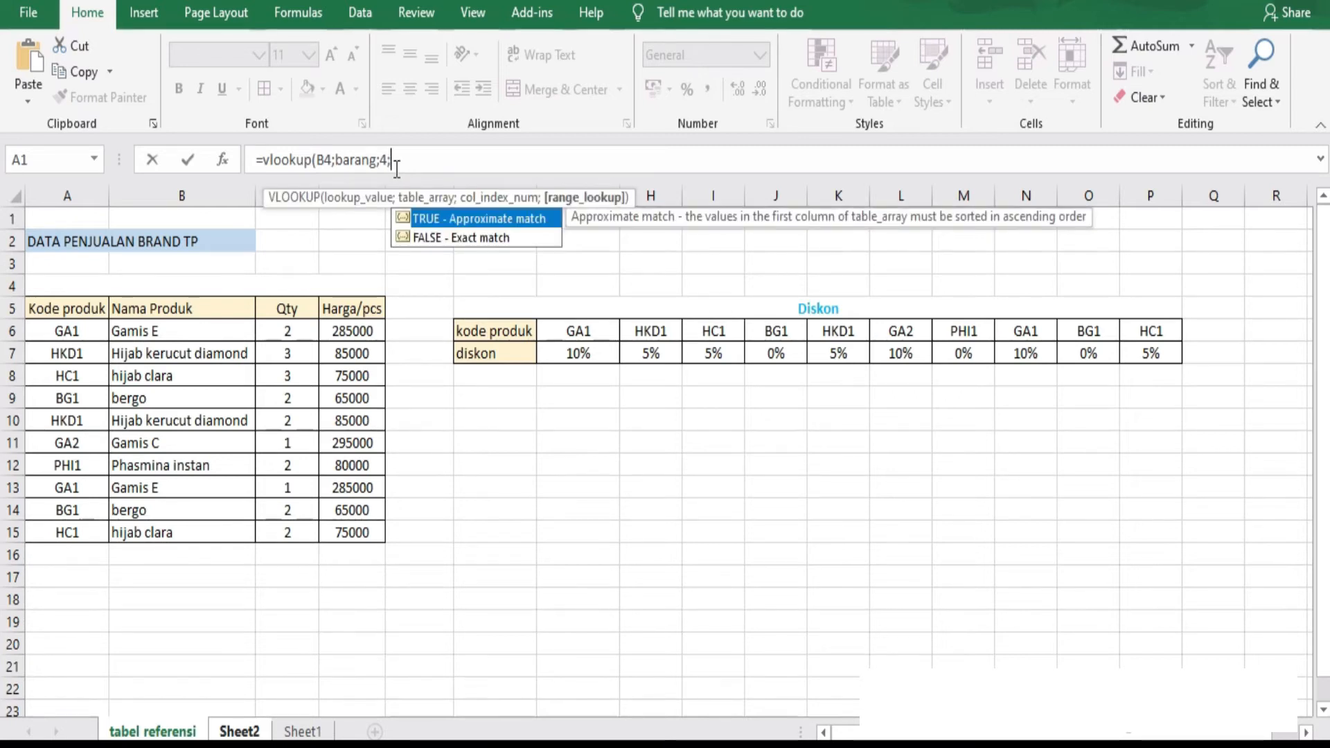
double_click(450, 238)
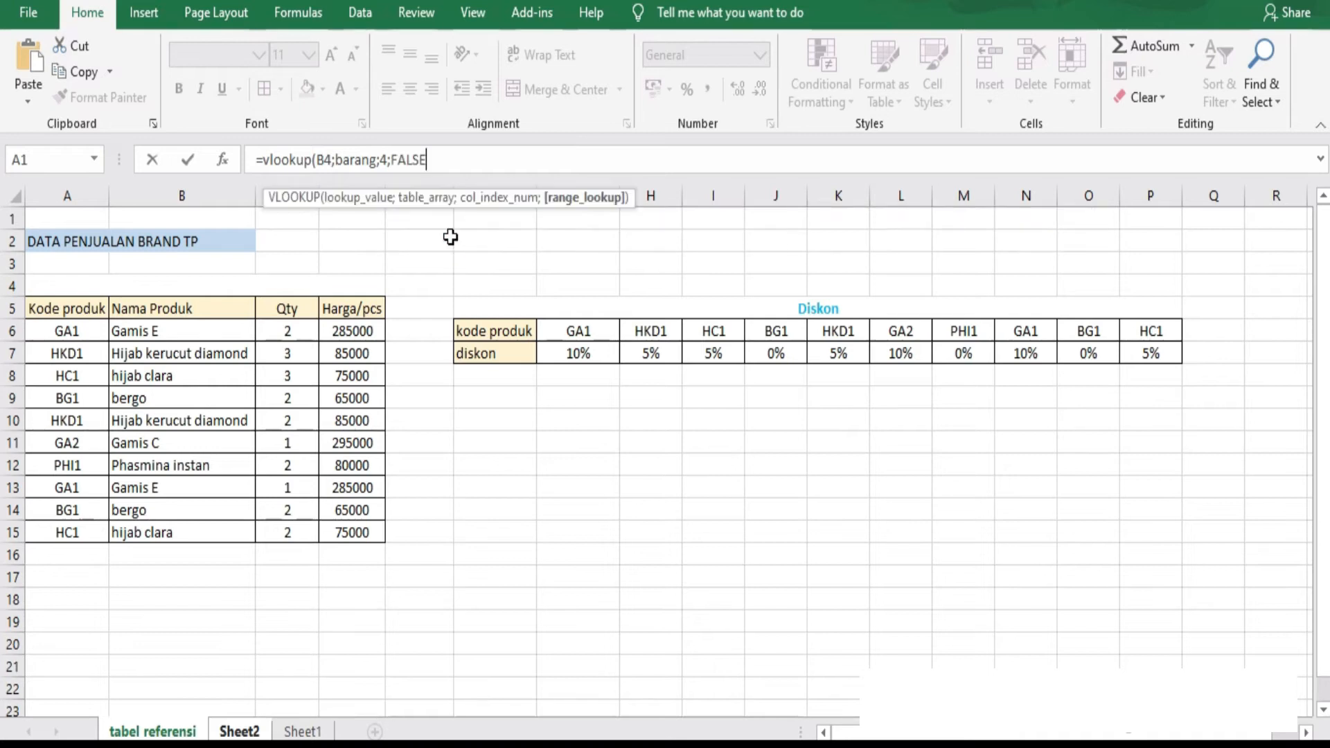
key(Return)
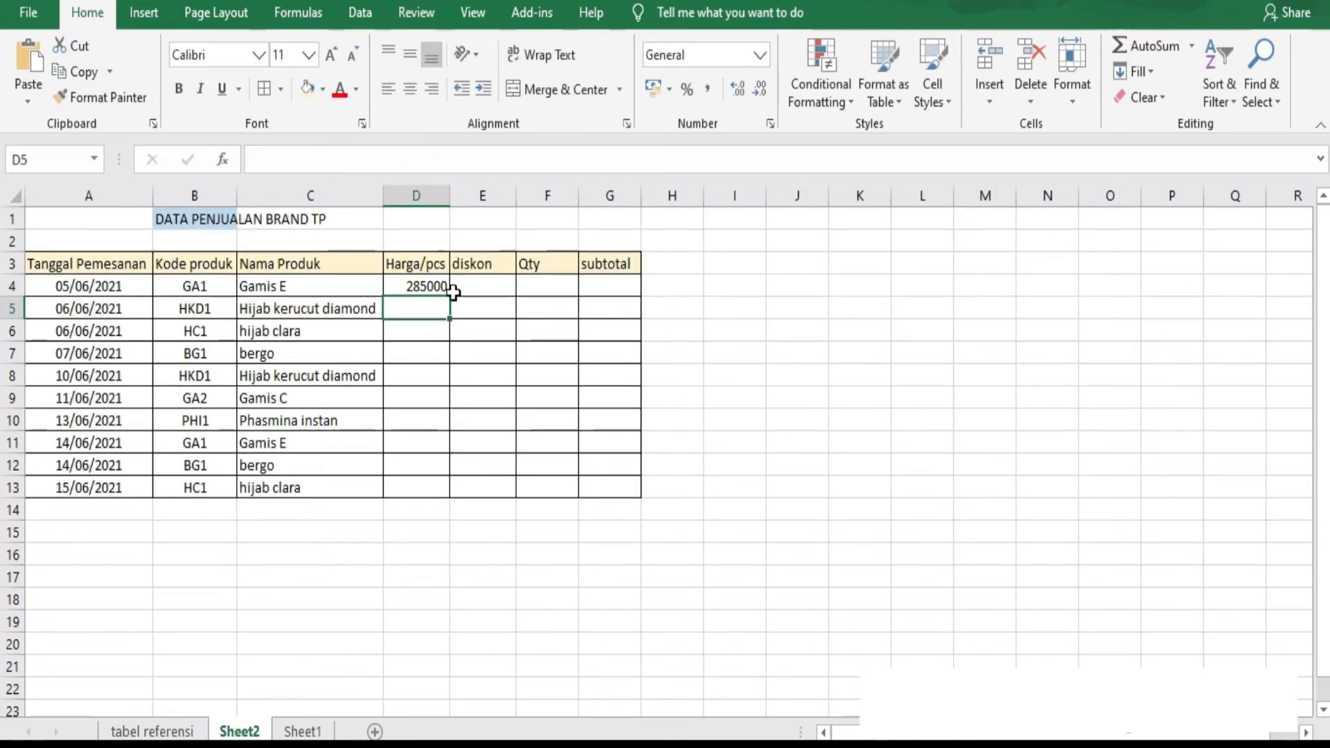
Copy the D4 price formula down the Harga/pcs column through D13.
click(431, 282)
drag(450, 297, 436, 498)
click(433, 287)
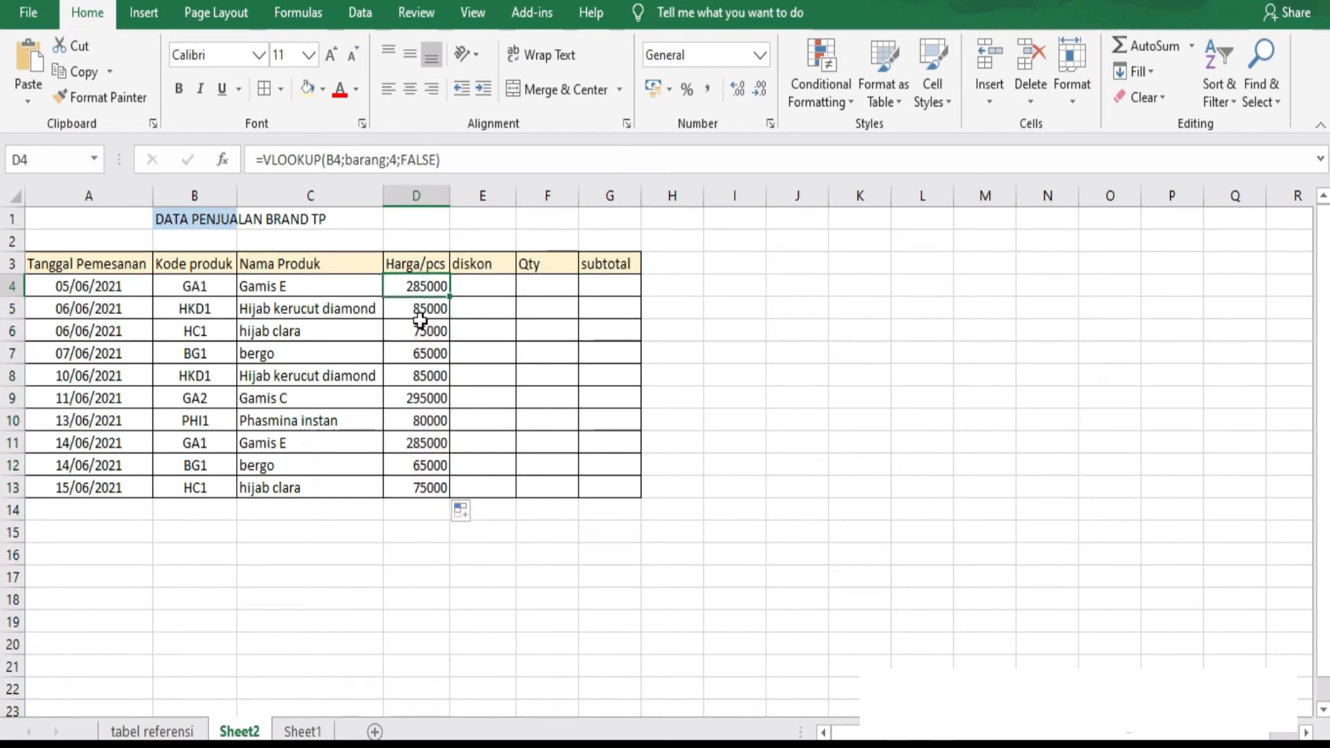
click(431, 311)
click(424, 355)
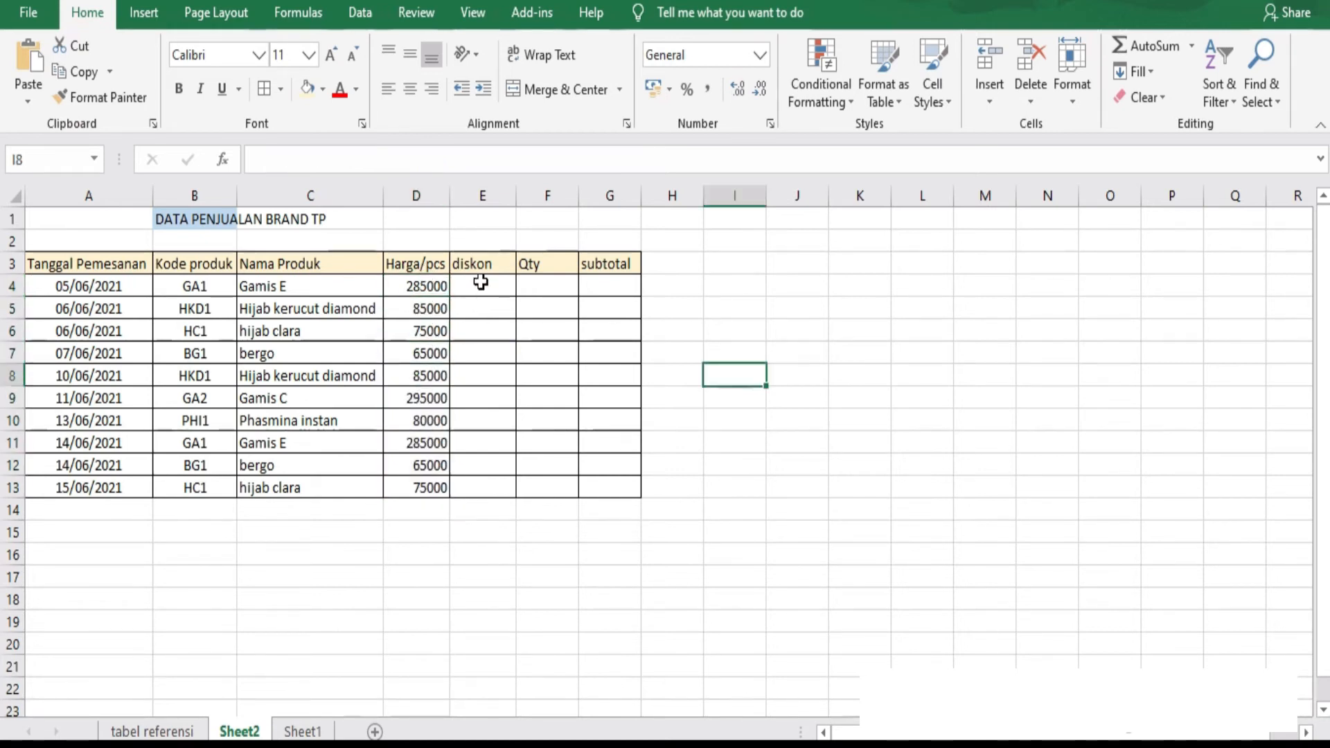
Start an HLOOKUP formula in the first diskon cell, E4 on Sheet2, with B4 as the lookup value.
click(476, 264)
click(475, 286)
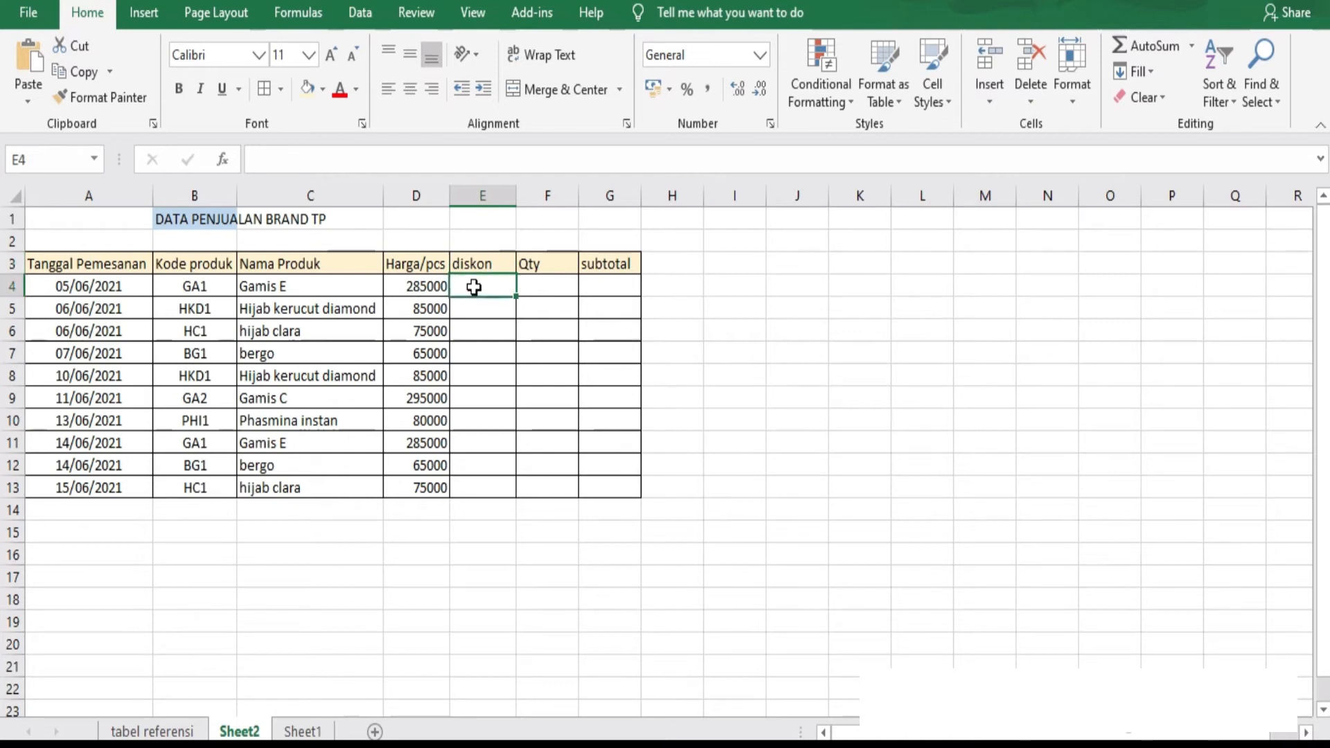
click(172, 733)
drag(509, 340, 1155, 355)
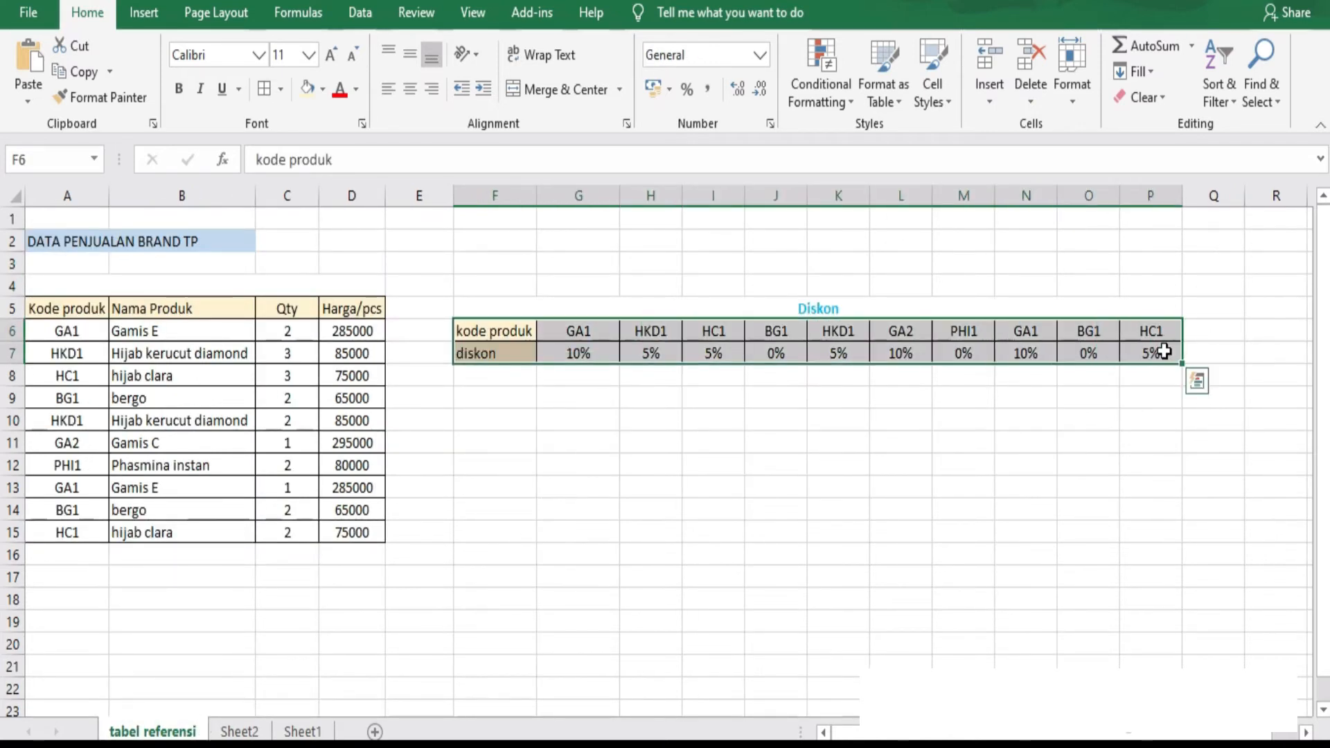
click(235, 734)
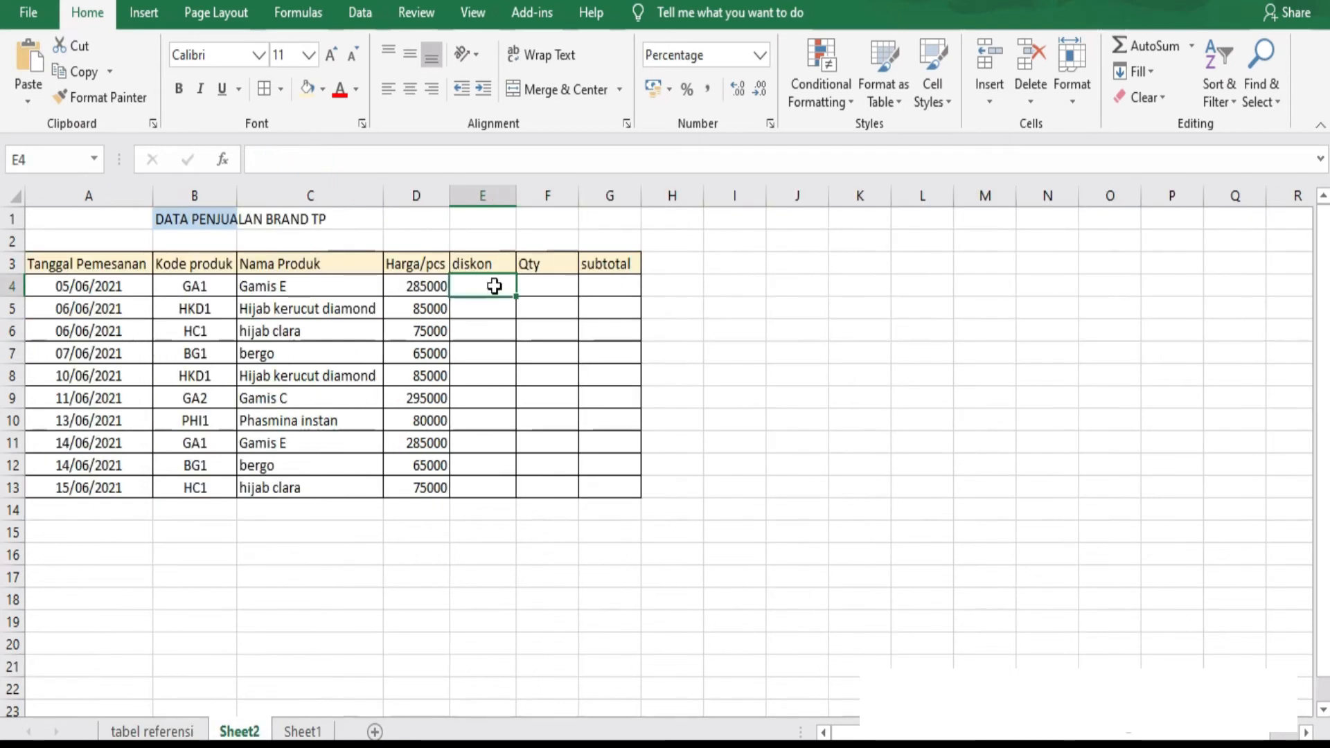
text(=hl)
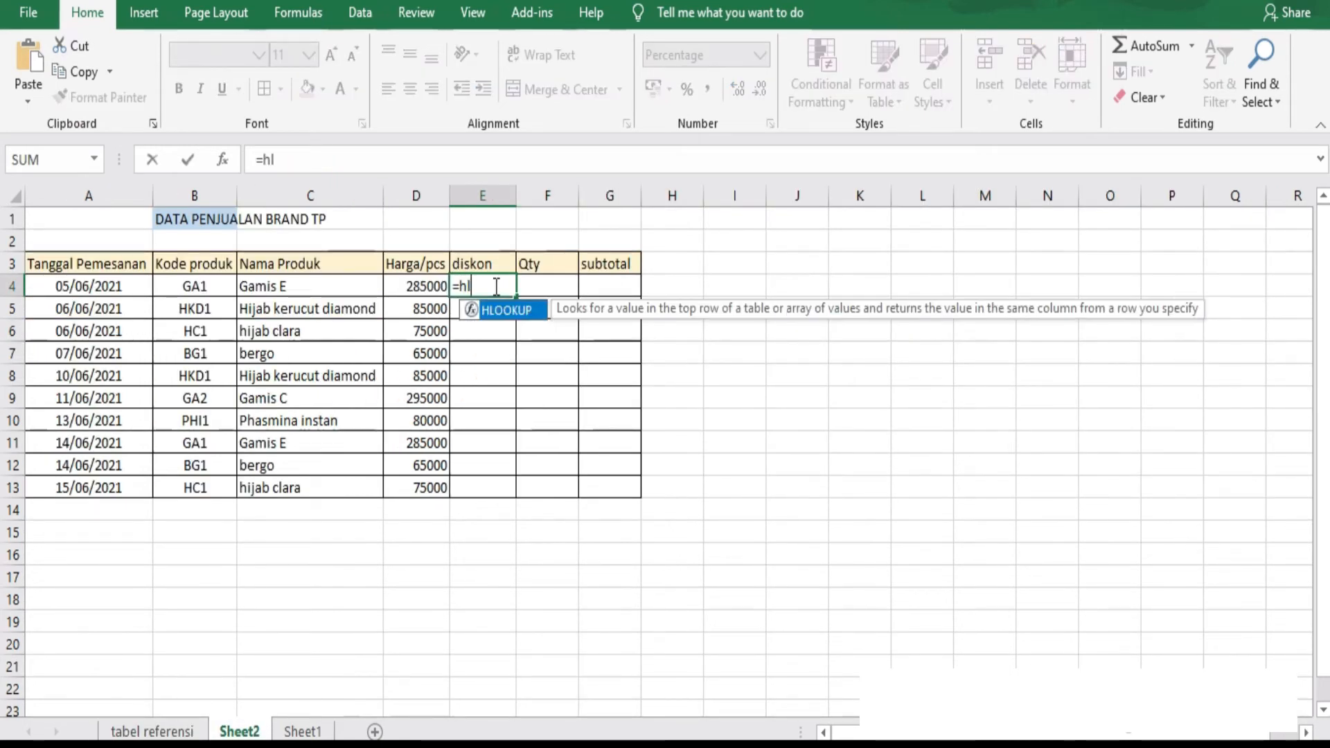
text(ookup()
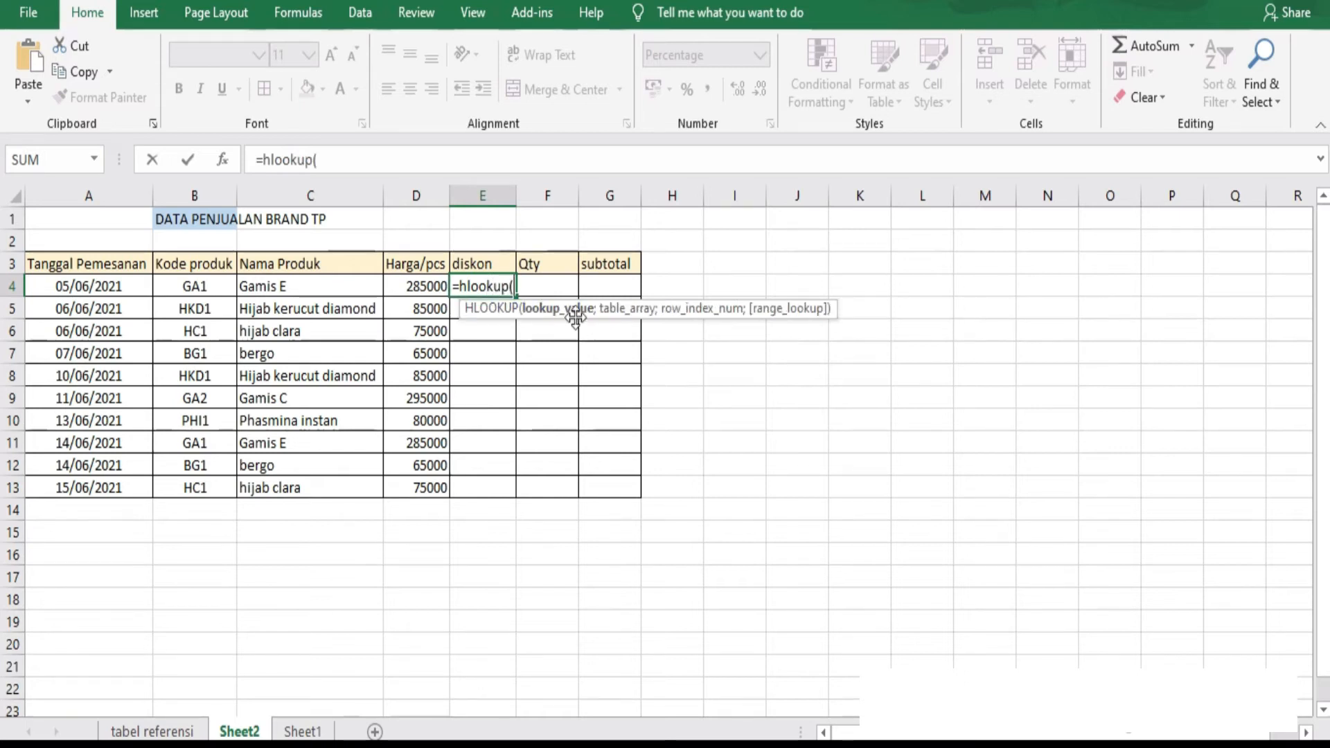
click(201, 283)
text(;)
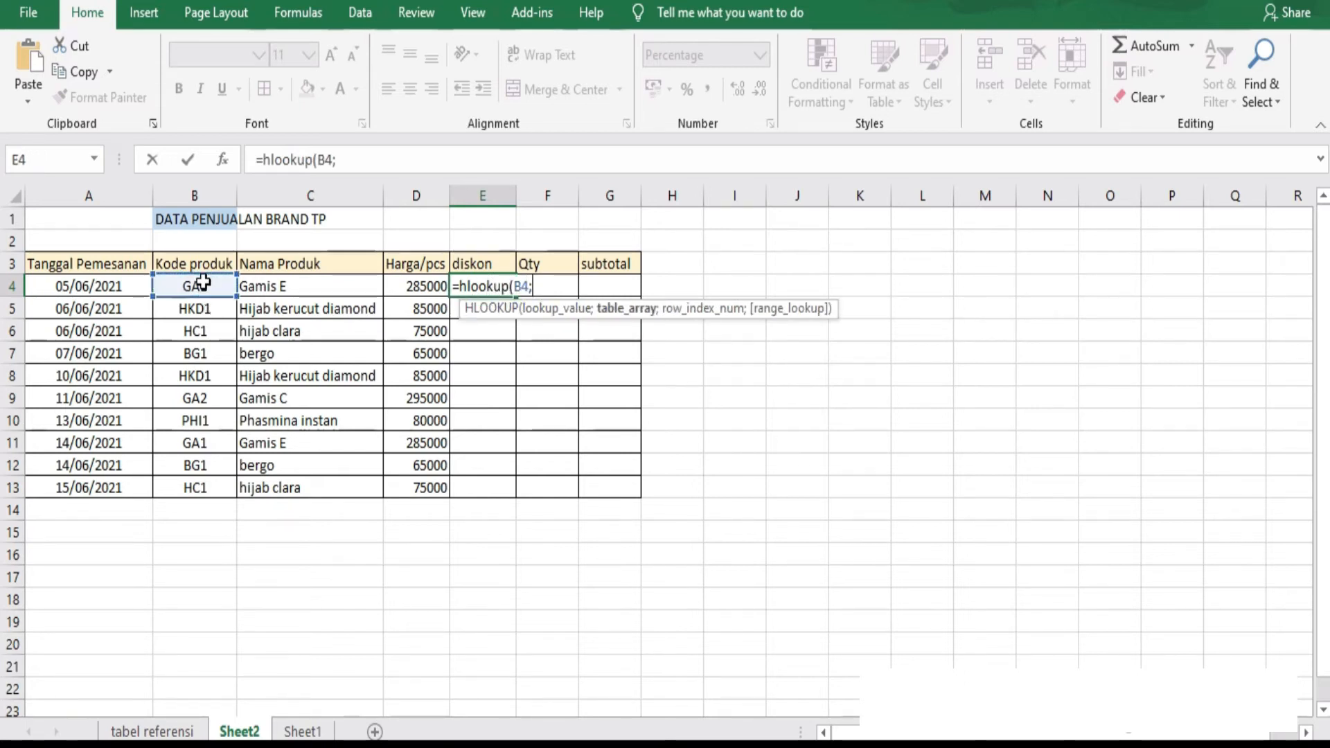
Set the HLOOKUP table array to the horizontal Diskon table F6:P7 on the tabel referensi sheet.
click(152, 732)
drag(500, 337, 1156, 353)
text(;)
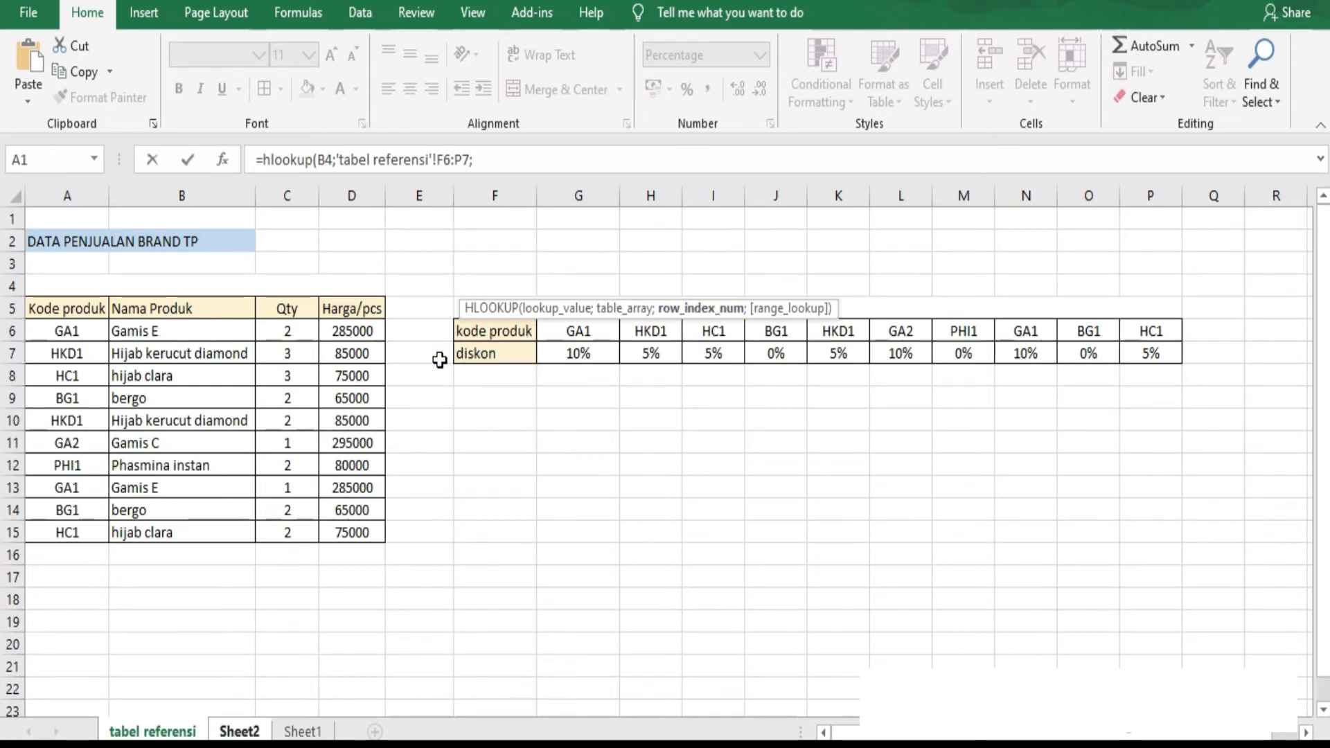
Complete the HLOOKUP formula with row index 2 and the exact match option FALSE, and enter it.
click(488, 158)
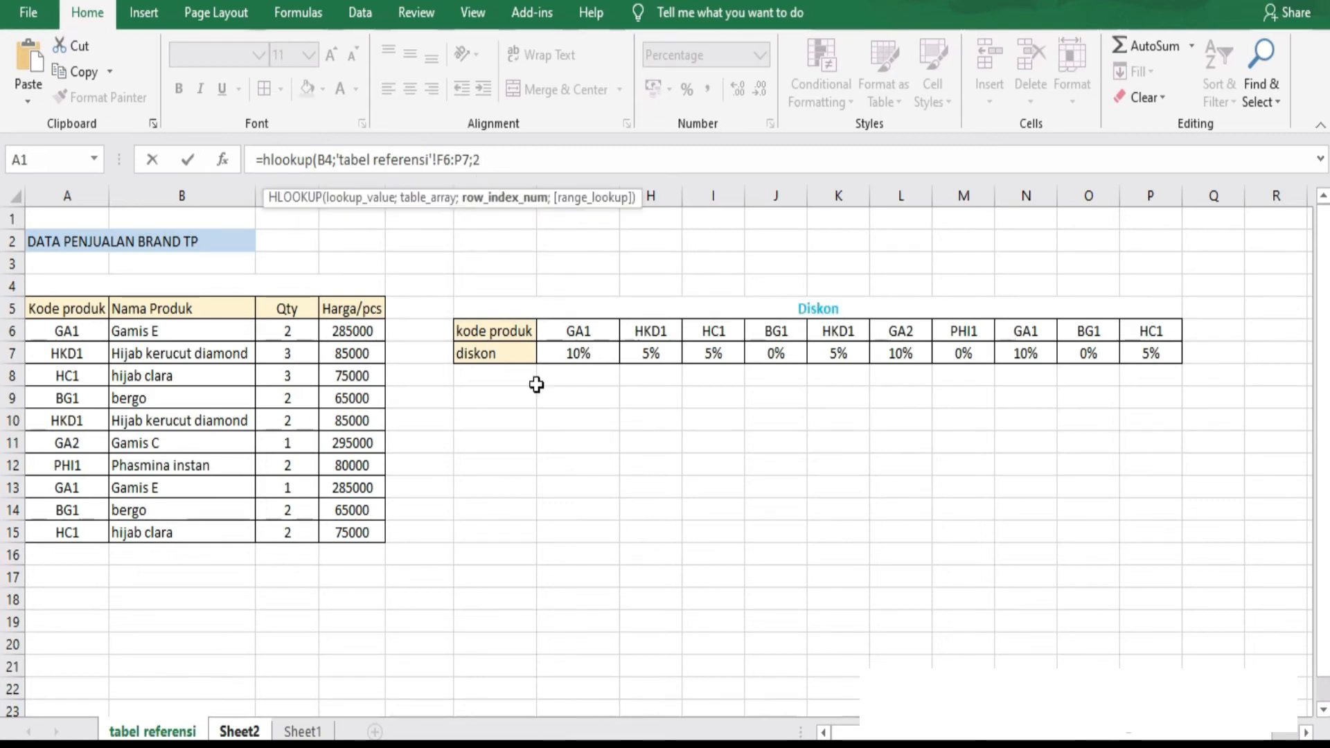
text(;)
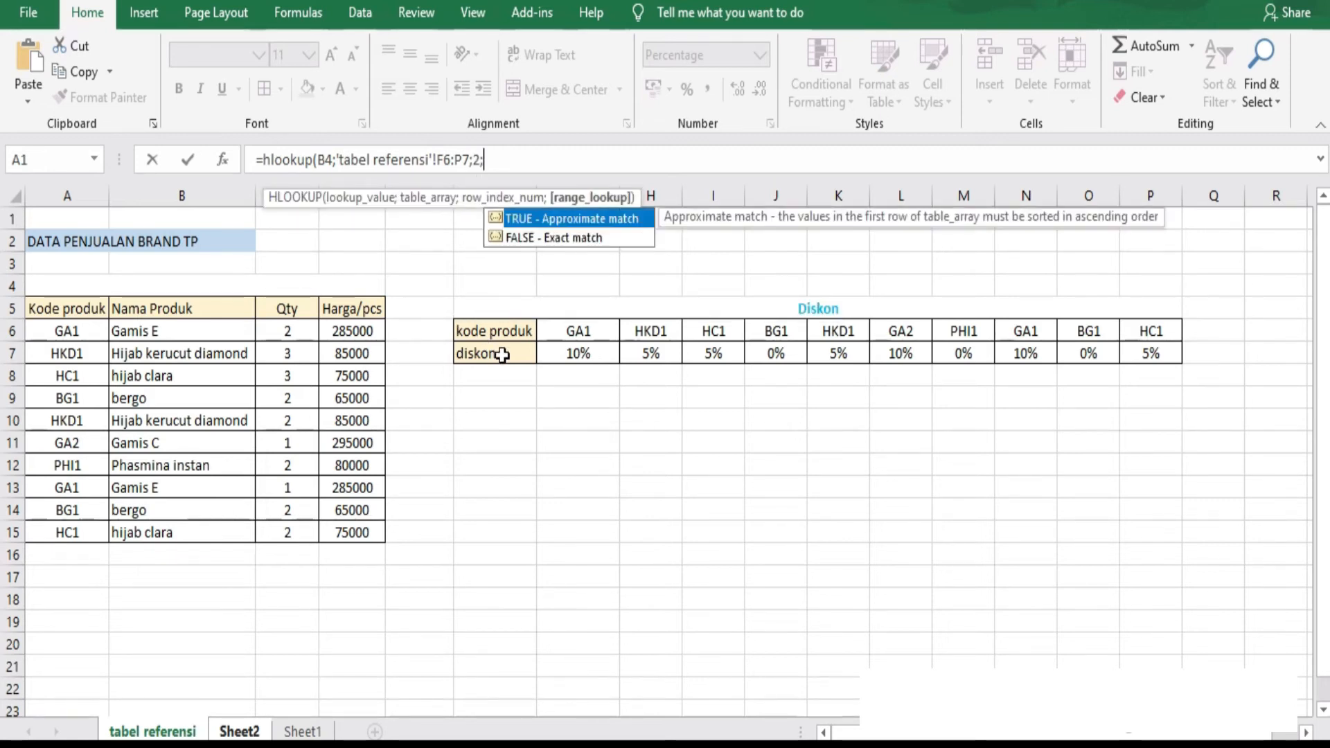
double_click(577, 238)
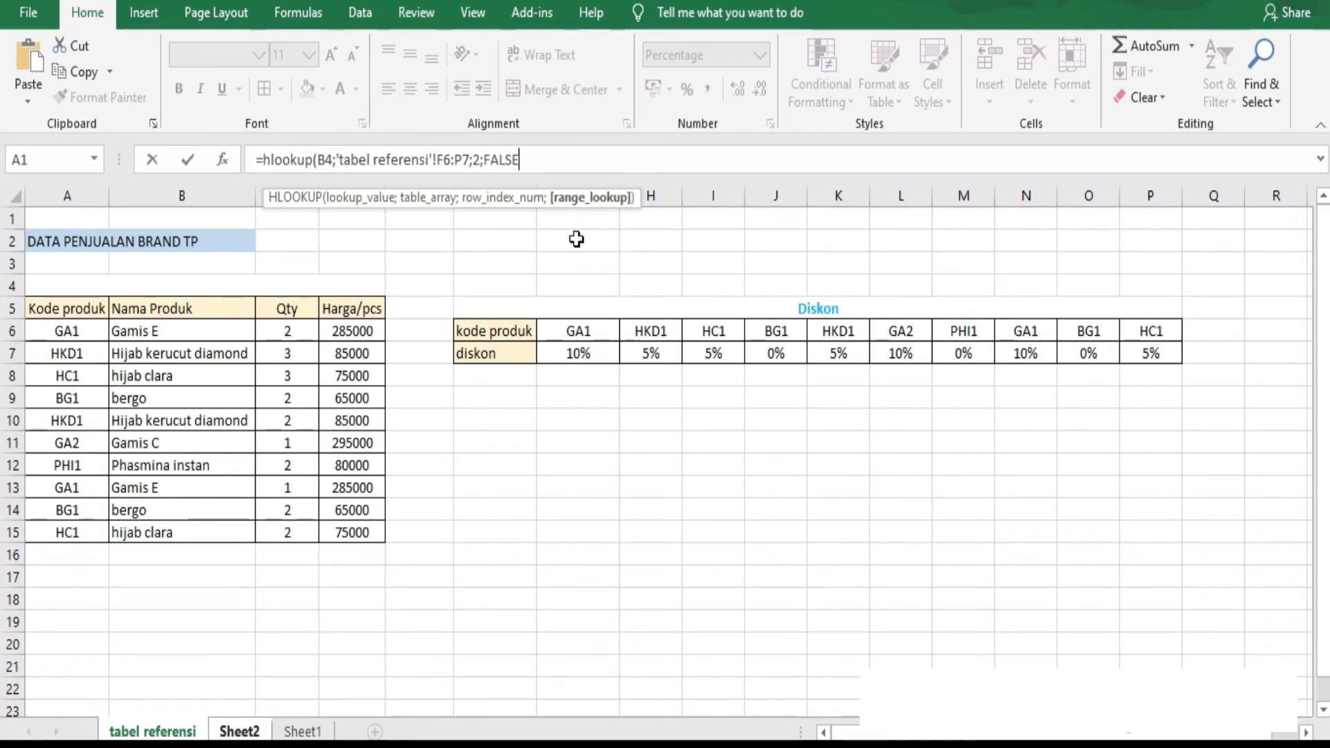
text())
key(Return)
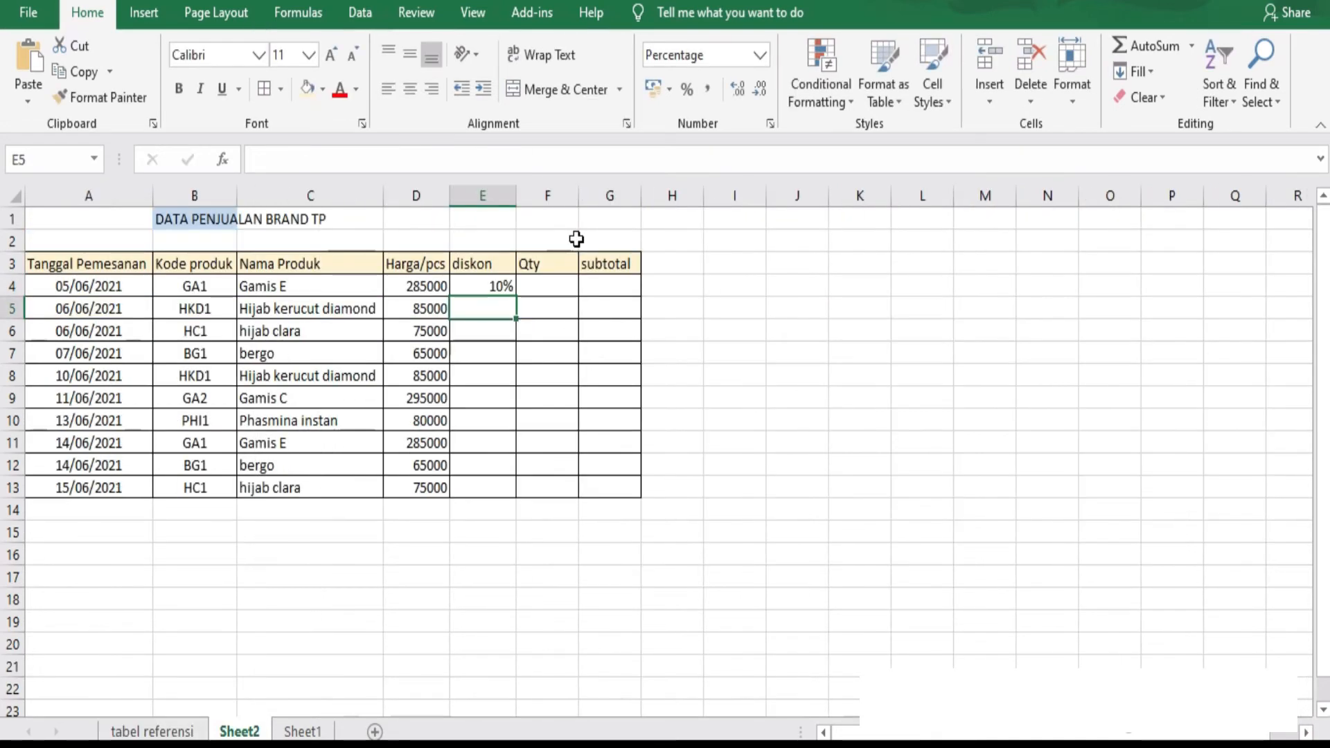
Try to copy the E4 discount formula down through E13 and compare the table ranges in the copied formulas.
click(494, 287)
drag(517, 297, 510, 504)
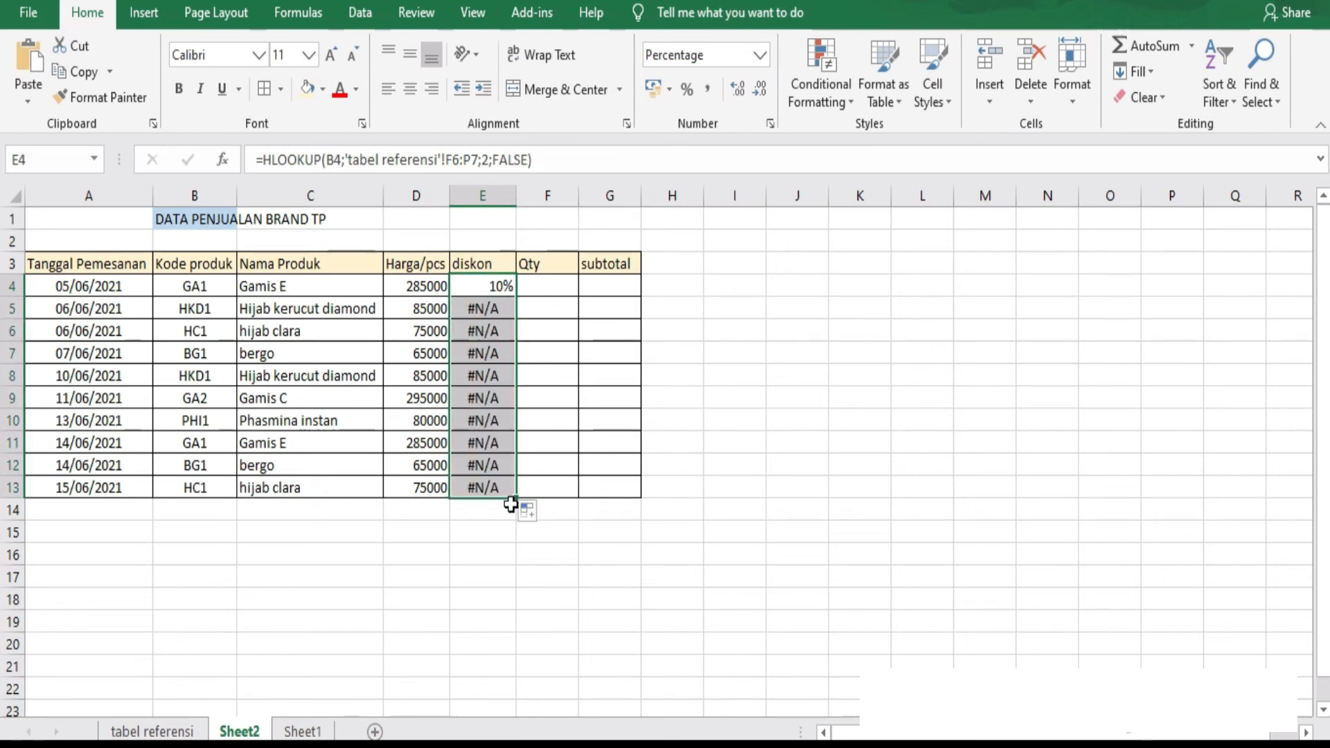
key(Down)
key(Down)
key(Down)
key(Down)
key(Down)
key(Down)
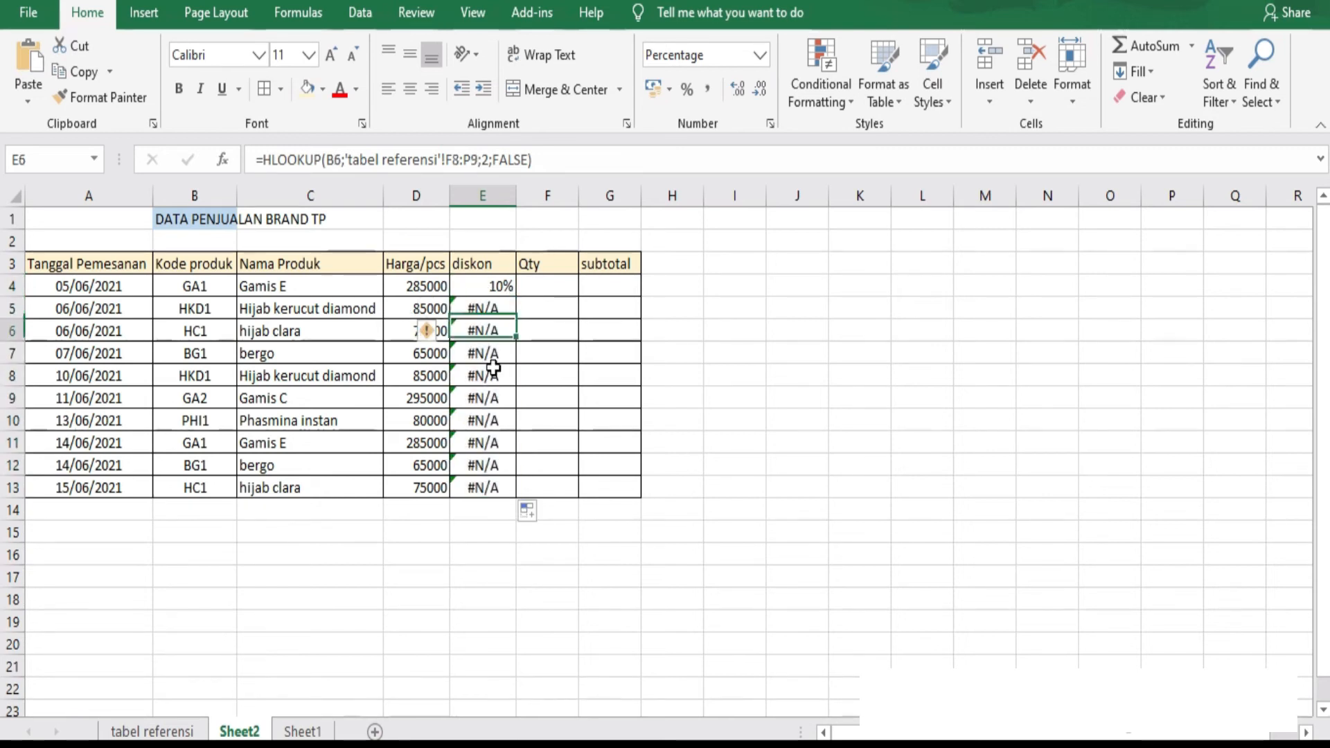
click(488, 313)
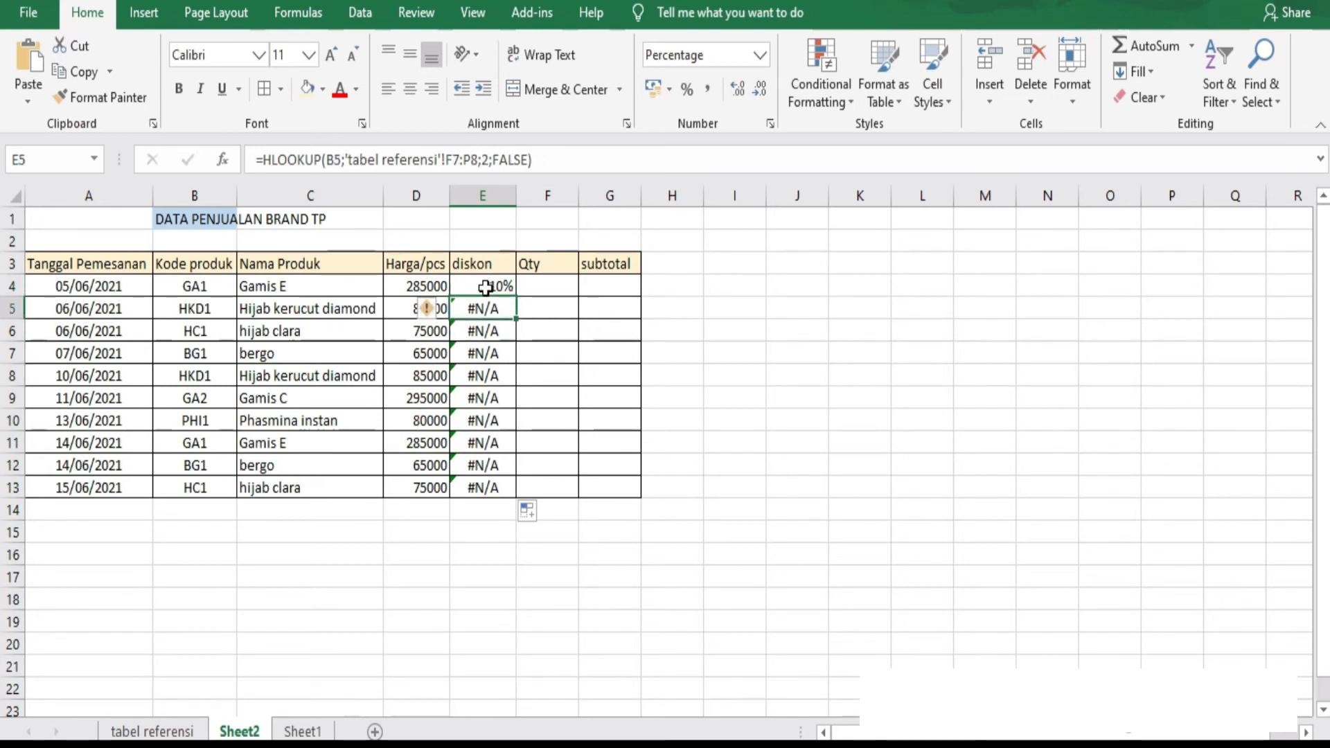
key(Down)
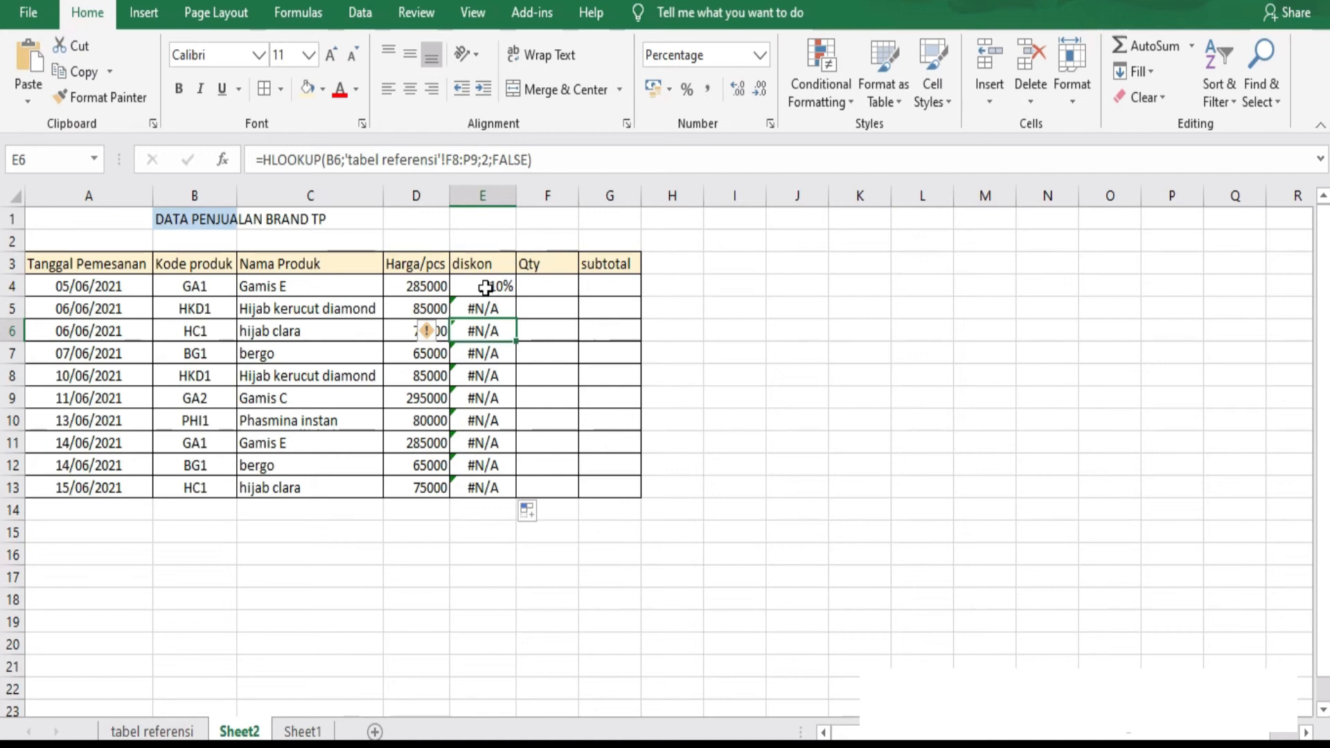
key(Down)
key(Up)
key(Up)
key(Up)
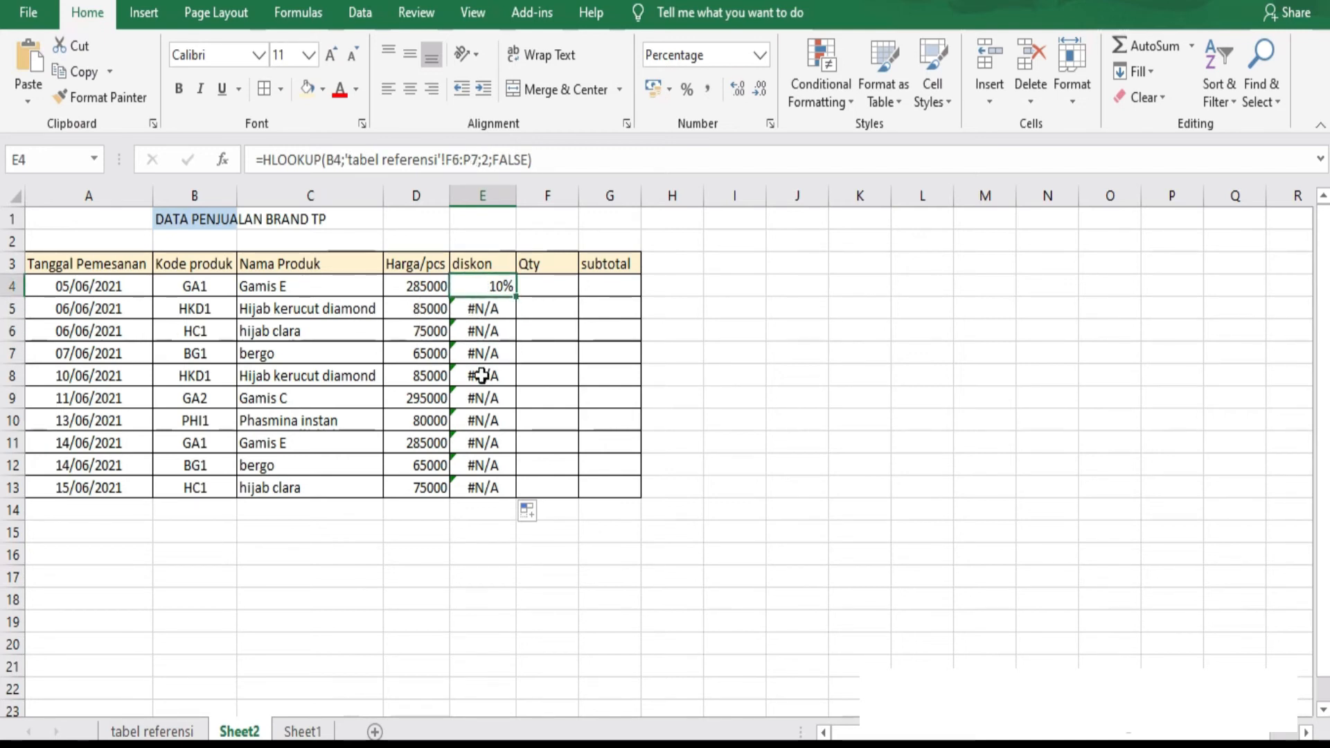
Make the table range in the E4 HLOOKUP formula absolute as $F$6:$P$7 and enter the formula.
click(446, 161)
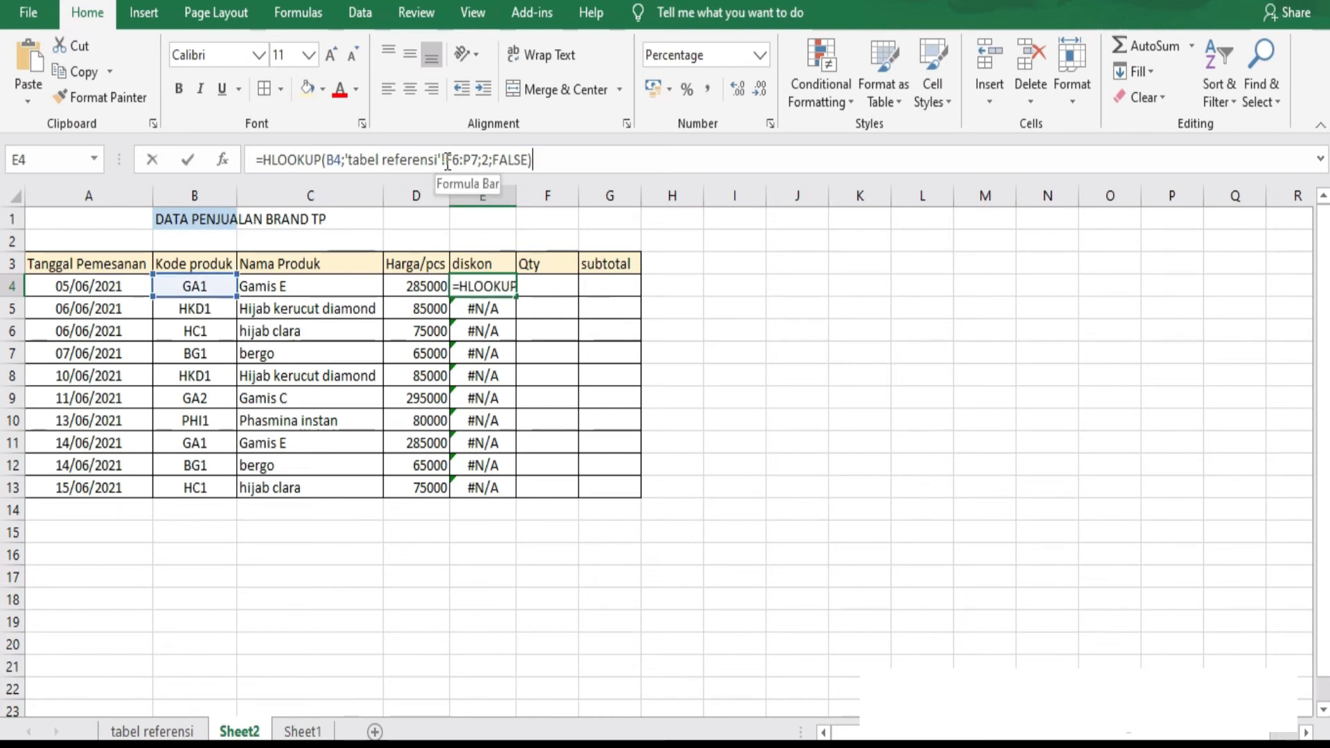
key(F4)
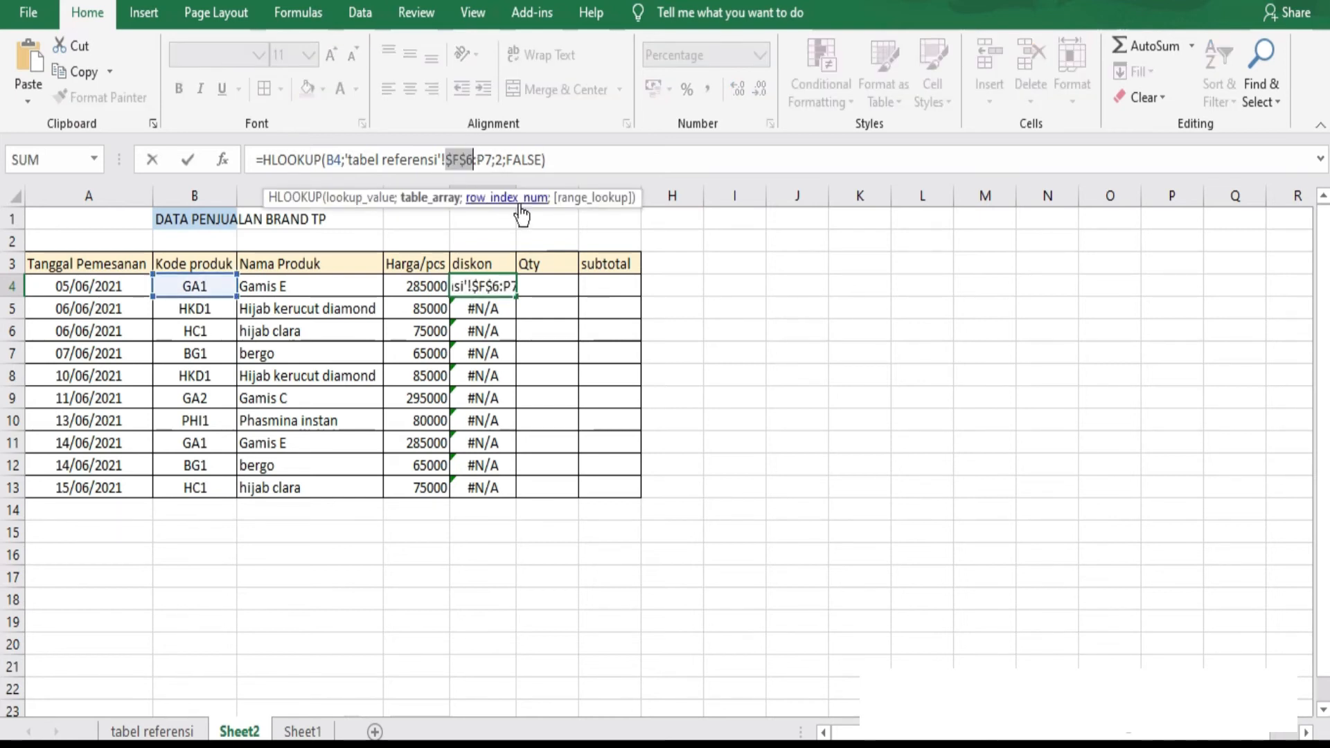
click(478, 164)
key(F4)
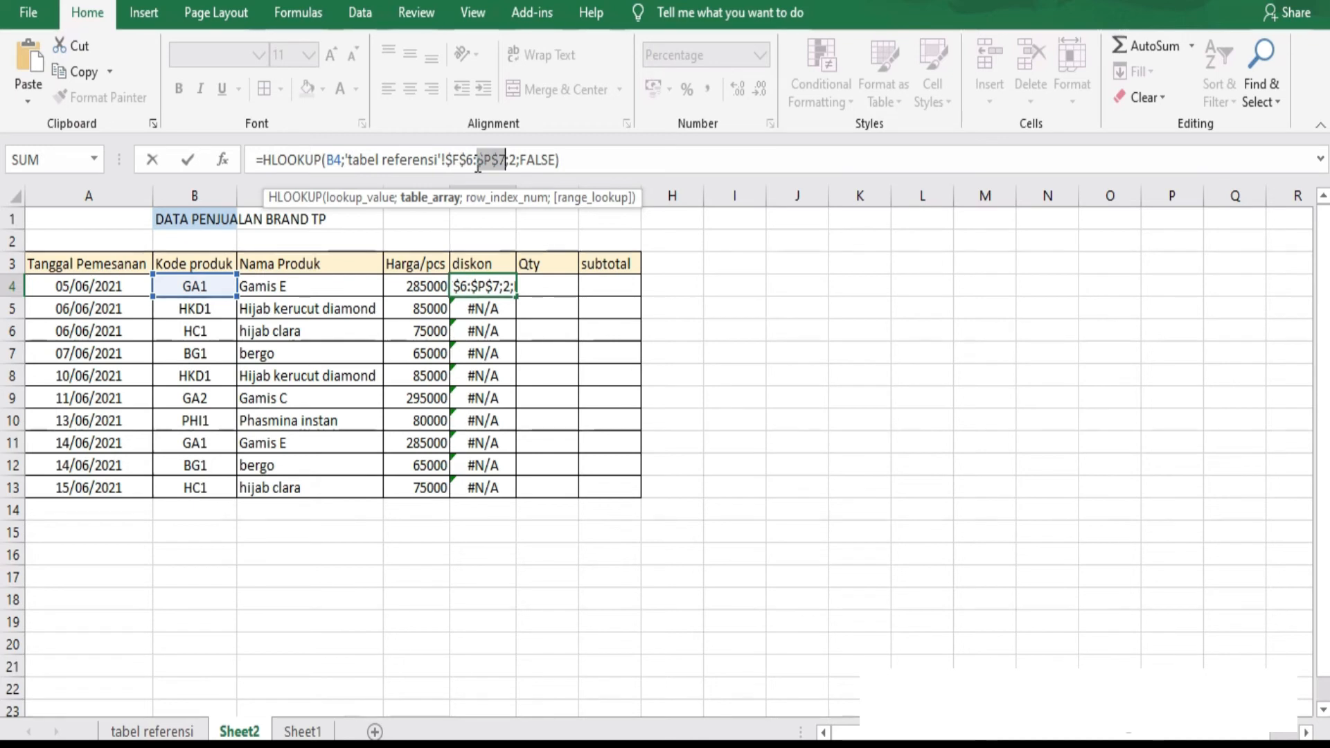
key(Return)
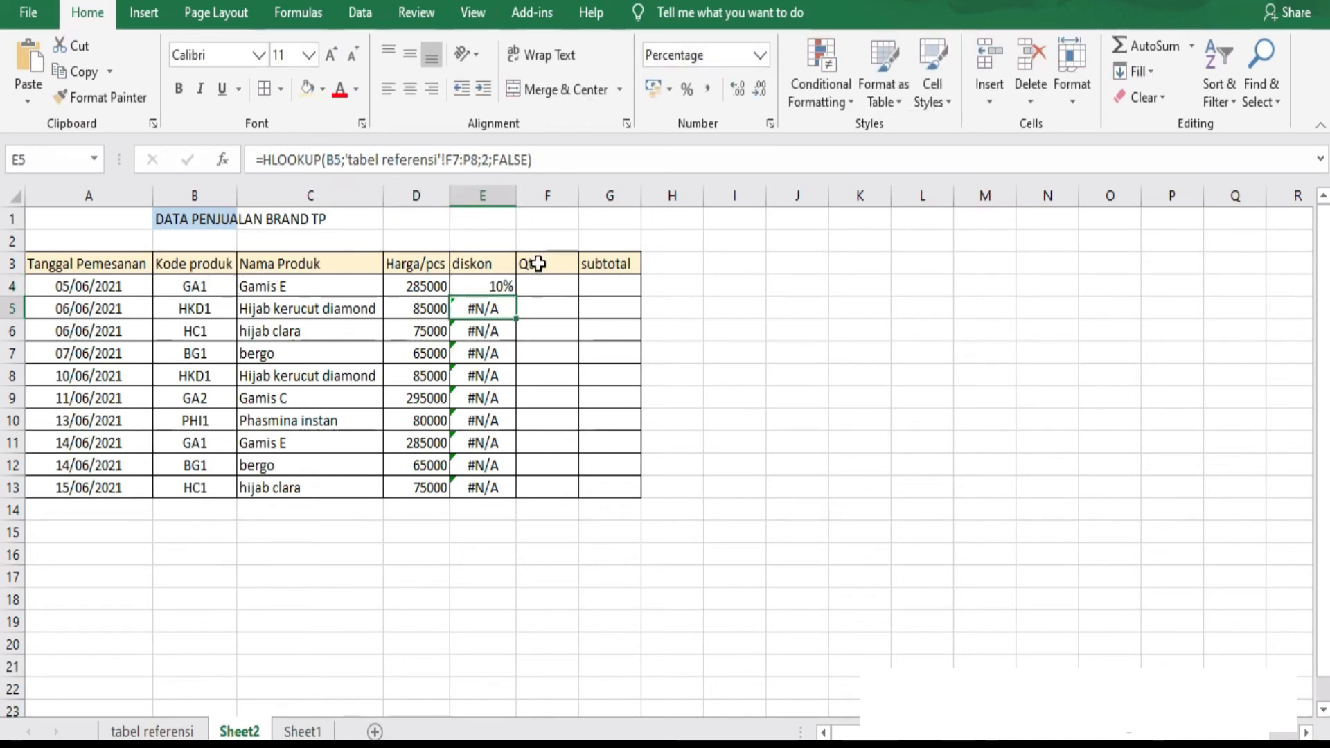
Copy the corrected E4 HLOOKUP formula down the diskon column through E13.
click(492, 286)
drag(517, 295, 507, 503)
click(490, 285)
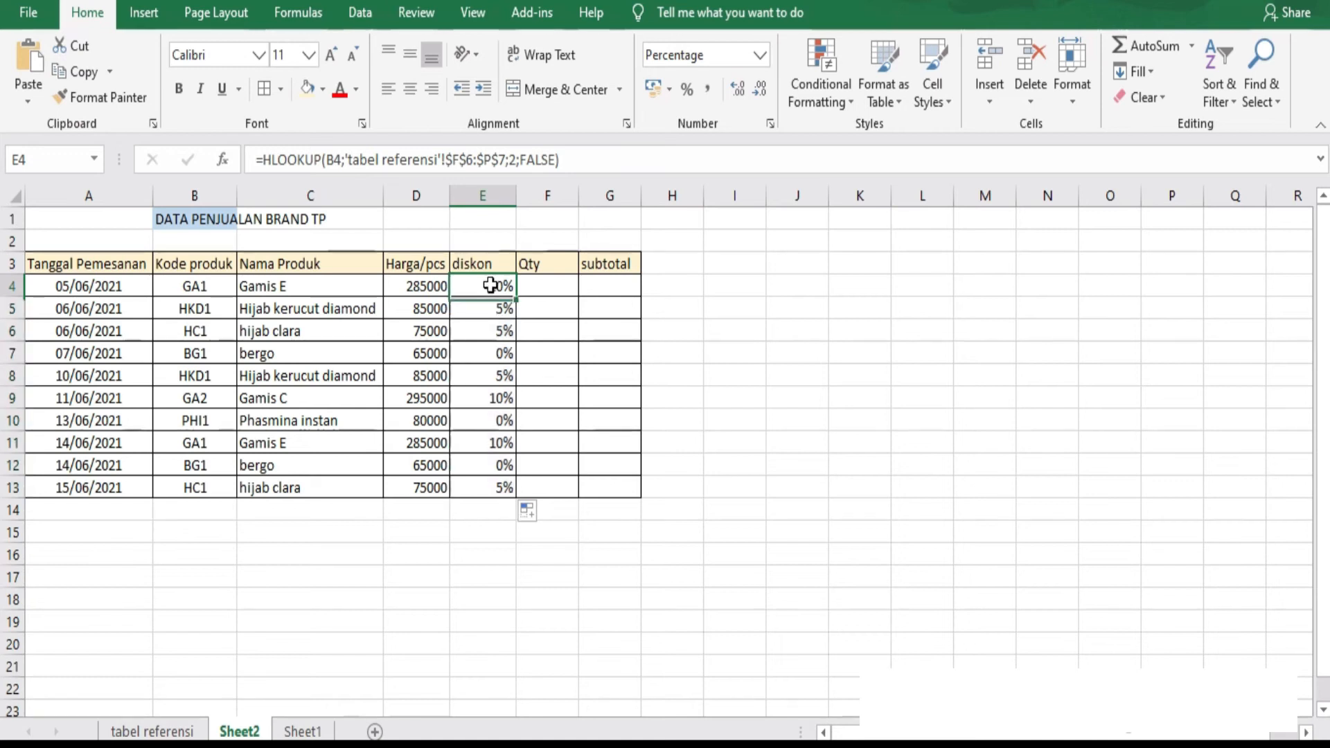
Compare the HLOOKUP formulas in E10 and E4 with the VLOOKUP formula in D4.
click(497, 420)
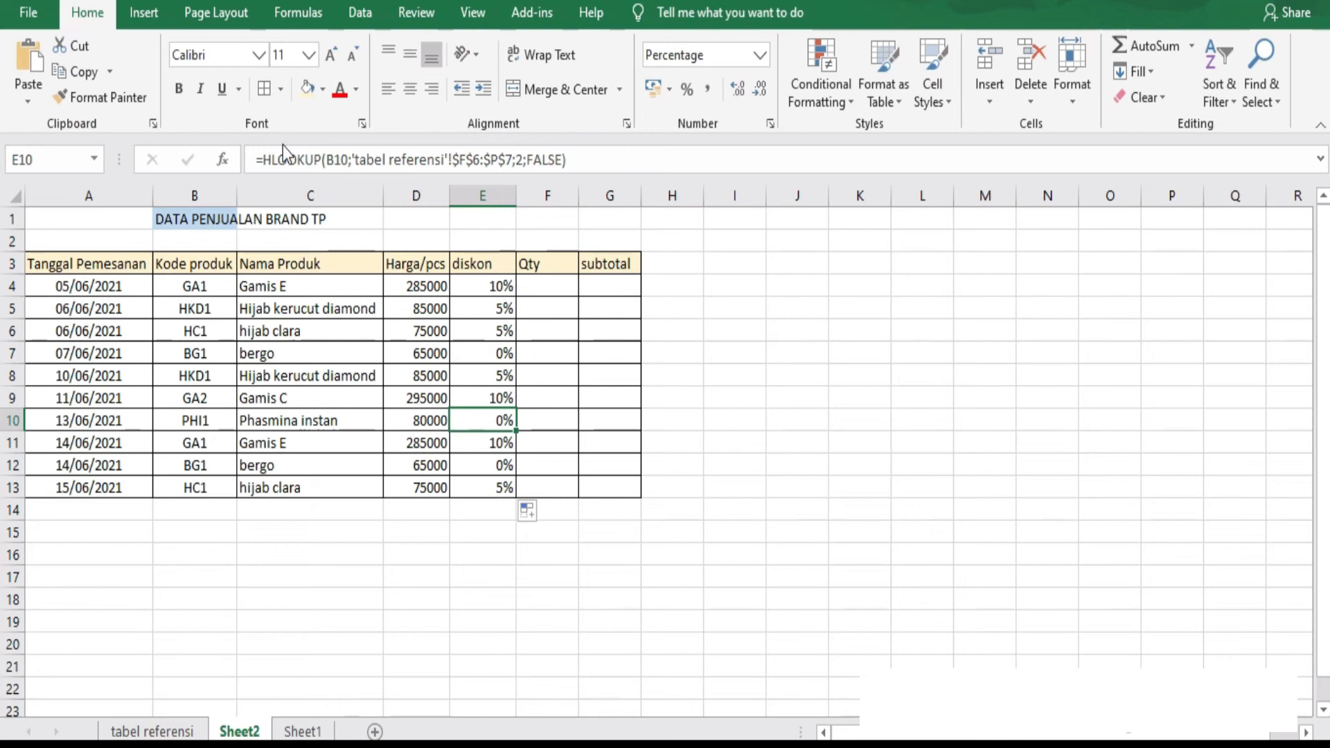
click(429, 282)
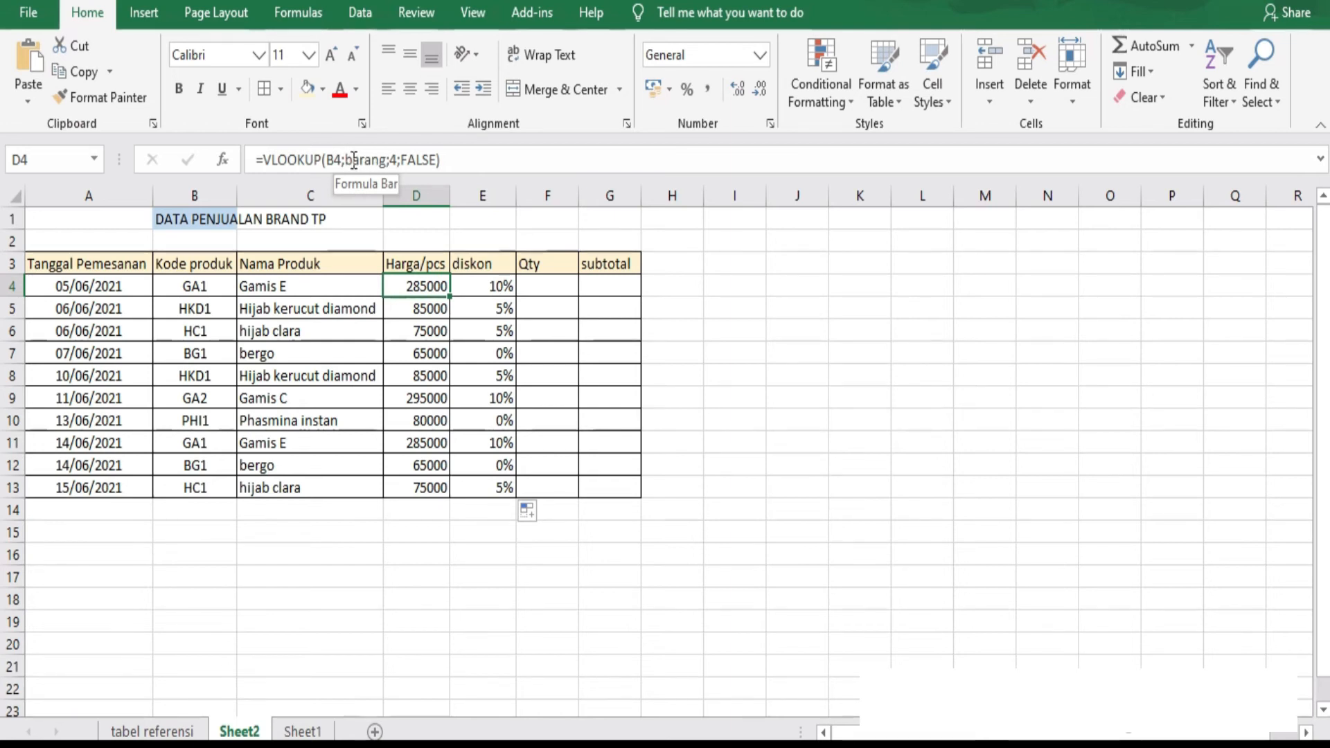
click(475, 262)
click(478, 286)
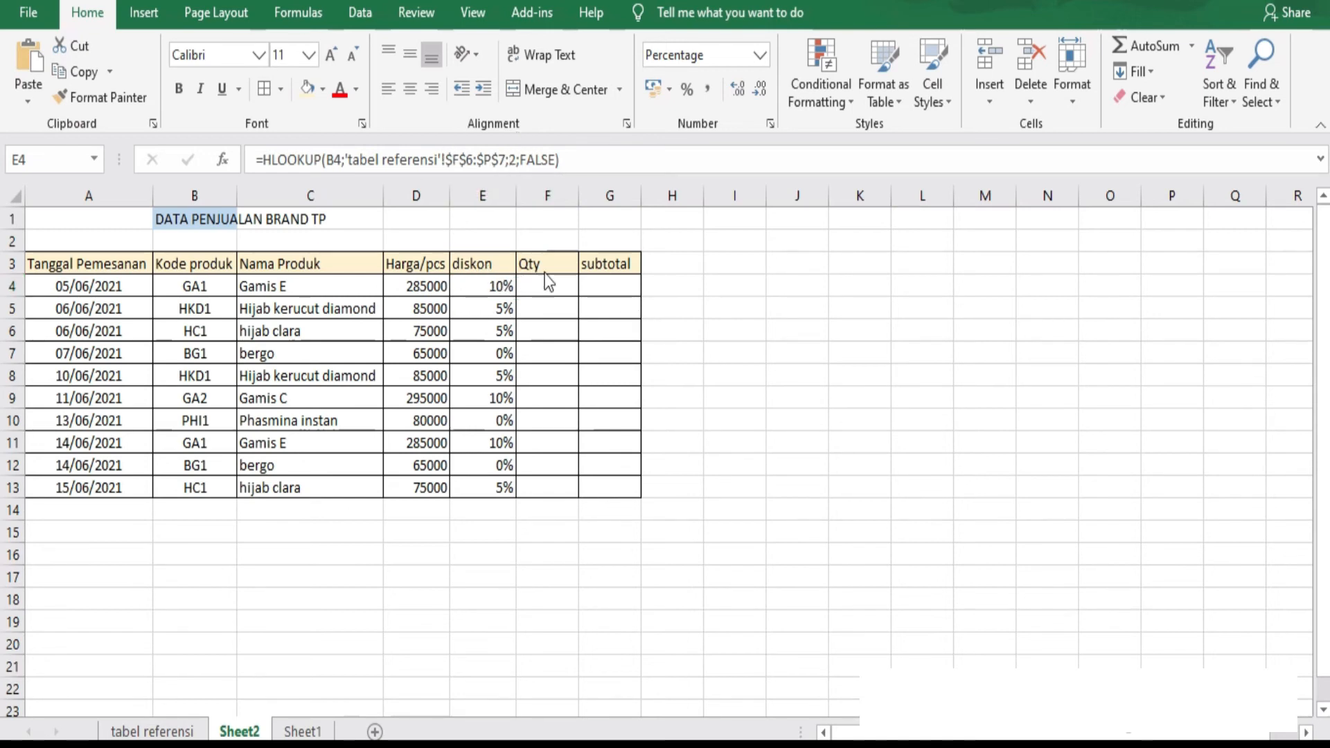
double_click(548, 286)
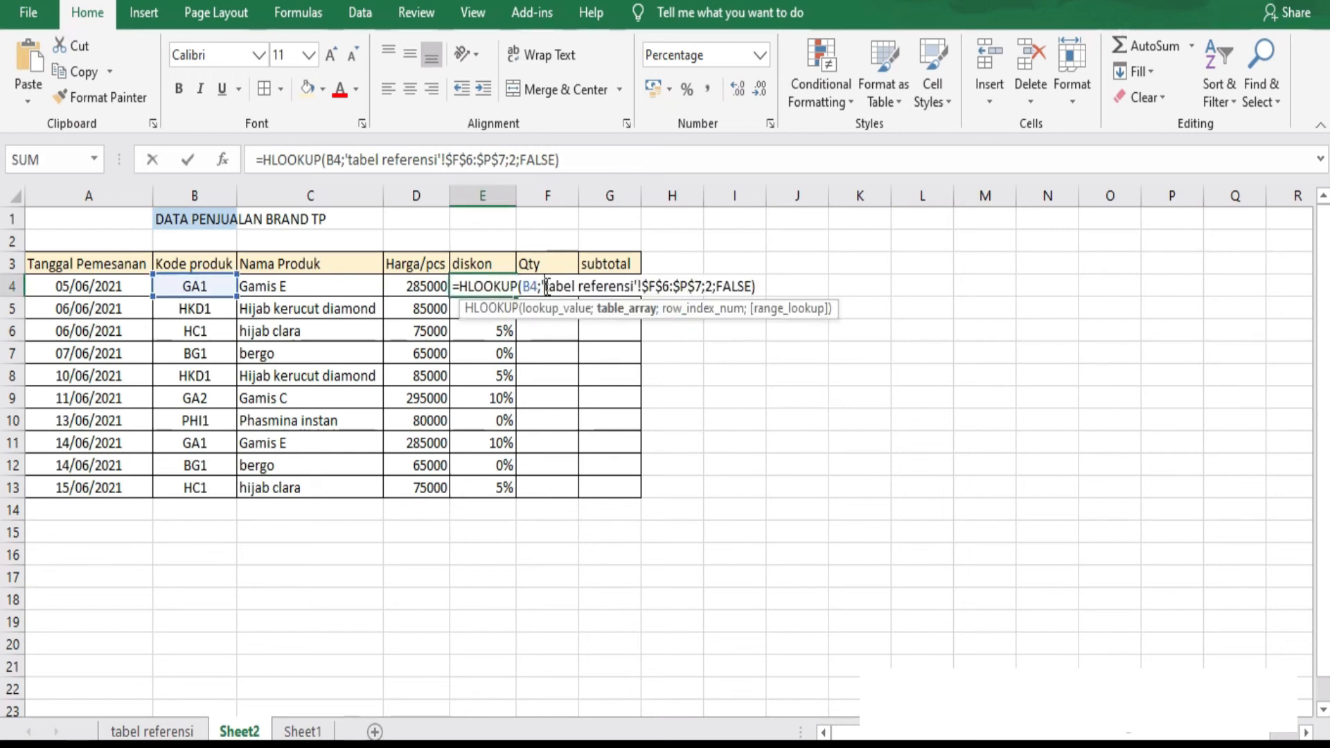
click(549, 260)
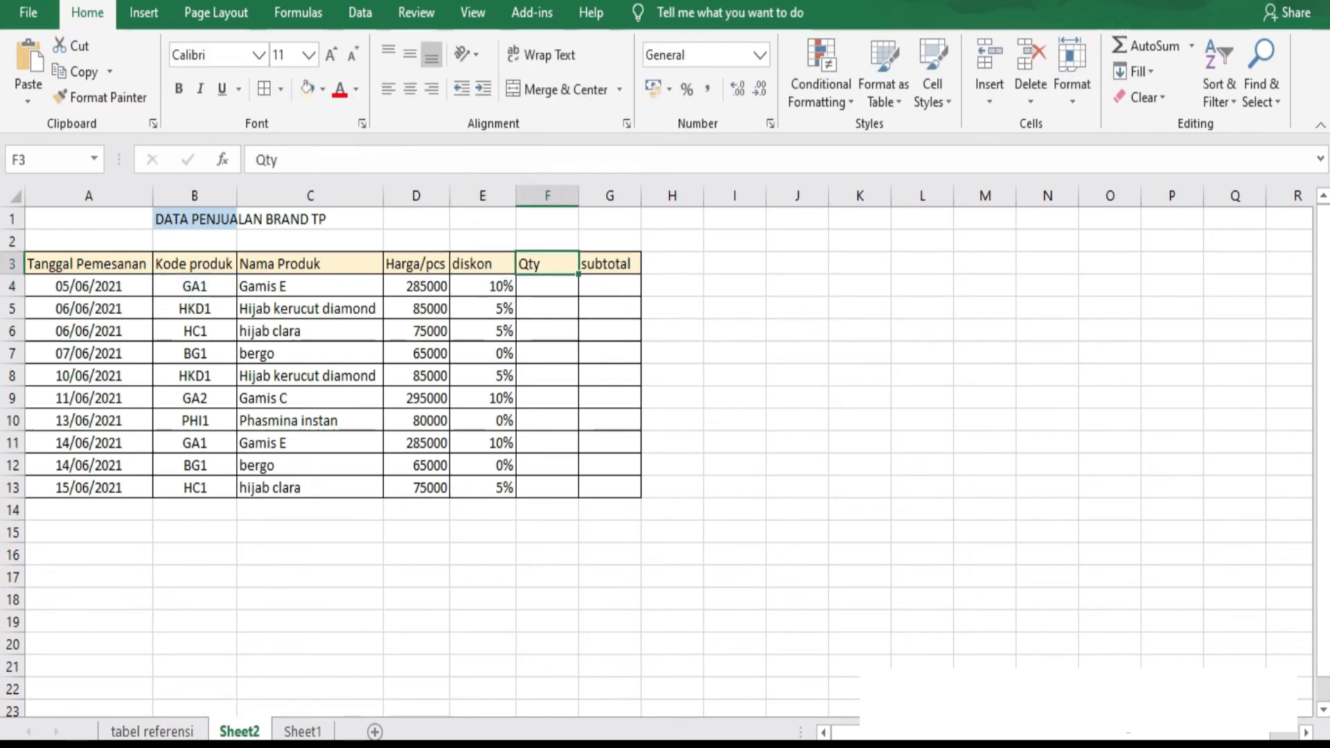
Check the product table on the tabel referensi sheet and start a VLOOKUP in Sheet2 cell F4 with B4 as lookup value.
click(152, 732)
drag(62, 308, 354, 532)
click(239, 732)
click(539, 289)
text(=vlook)
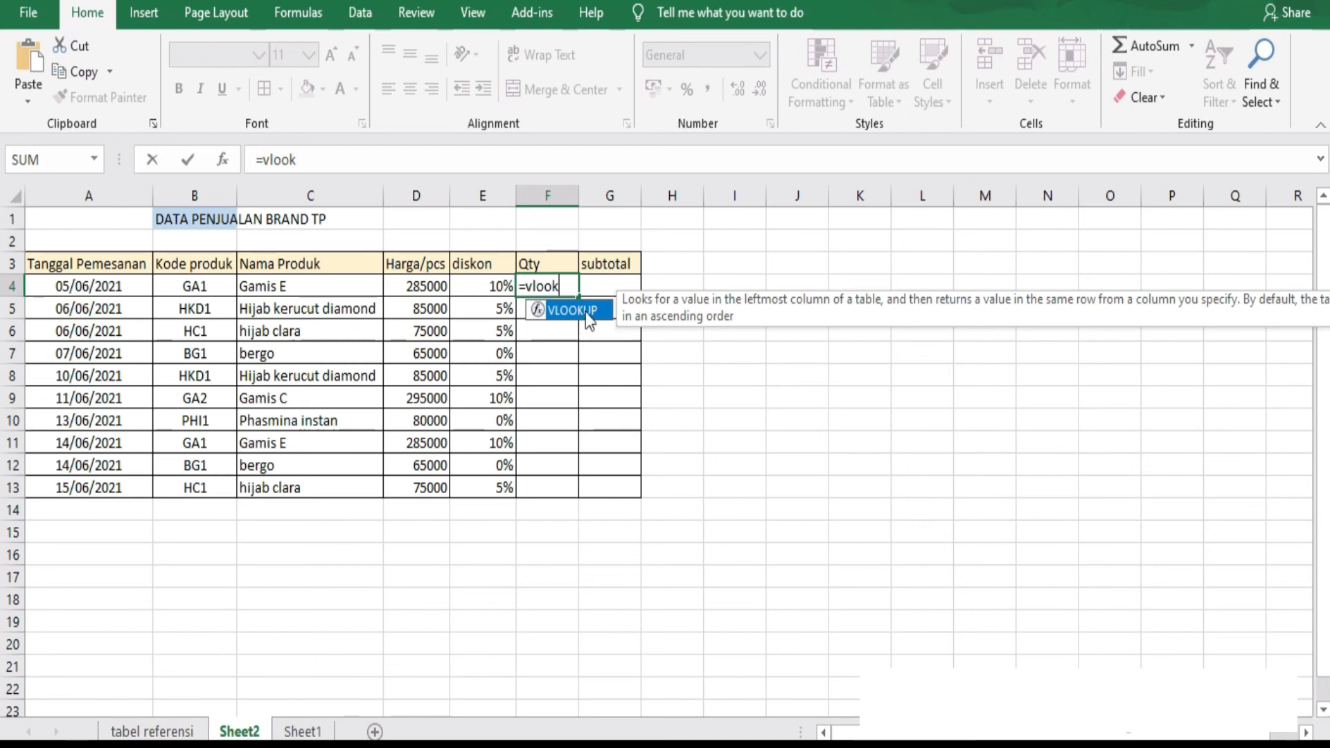
double_click(586, 313)
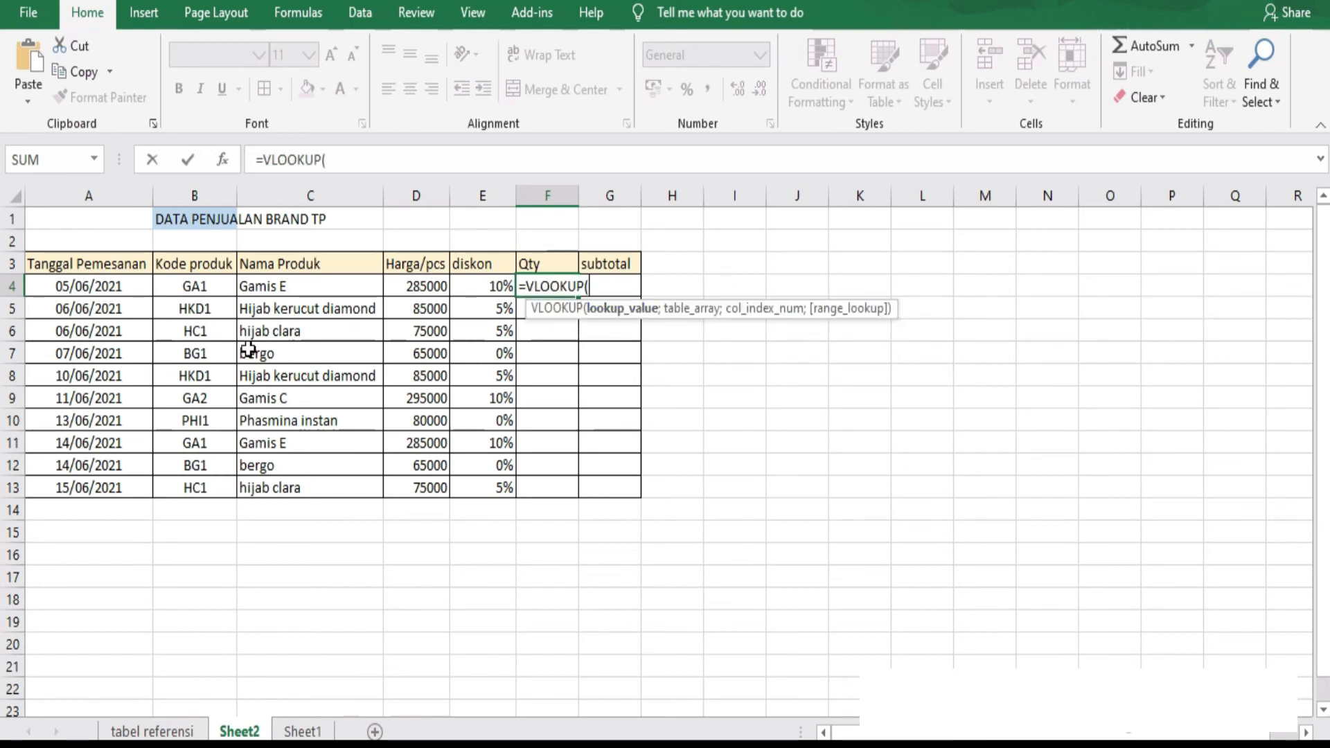
click(201, 287)
text(;)
Complete the F4 VLOOKUP with table barang, column index 3 and exact match FALSE, and copy it down the Qty column through F13.
click(152, 732)
drag(48, 309, 374, 535)
text(;3)
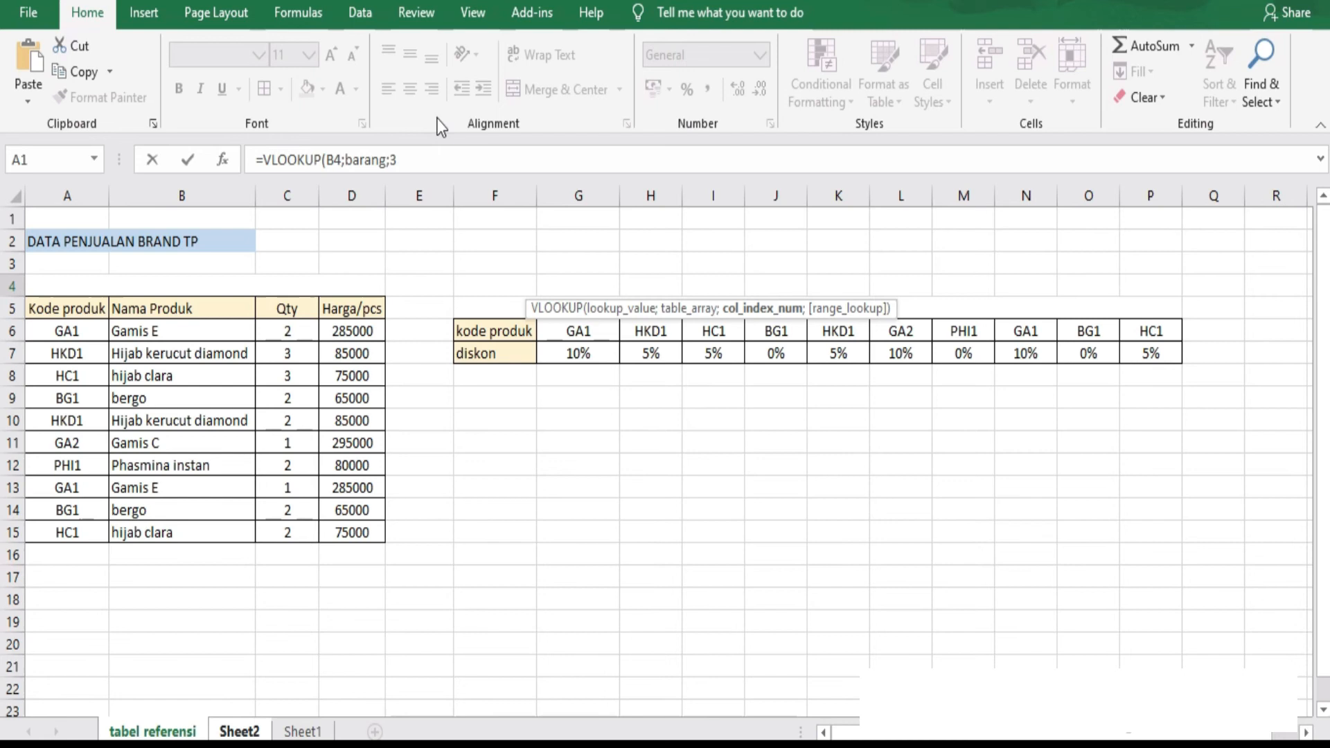
text(;)
double_click(655, 348)
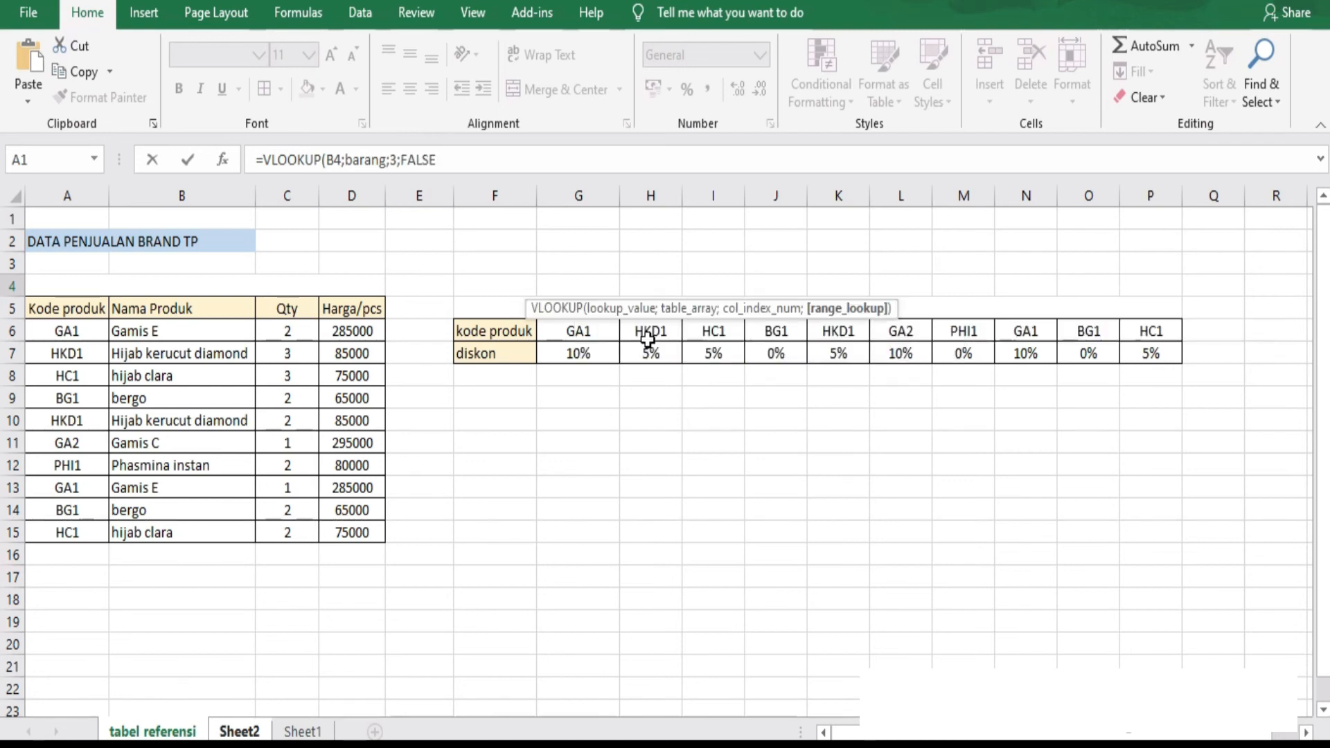
text())
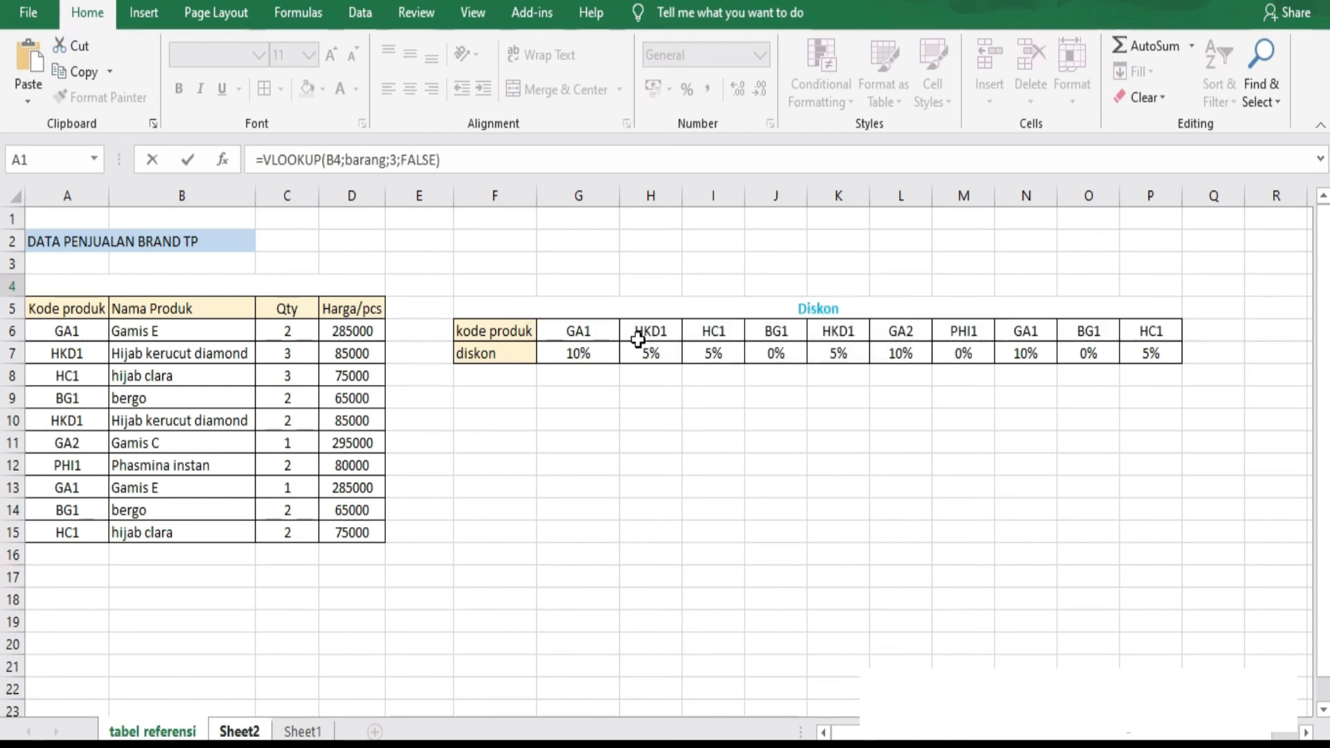
key(Return)
drag(577, 292, 558, 500)
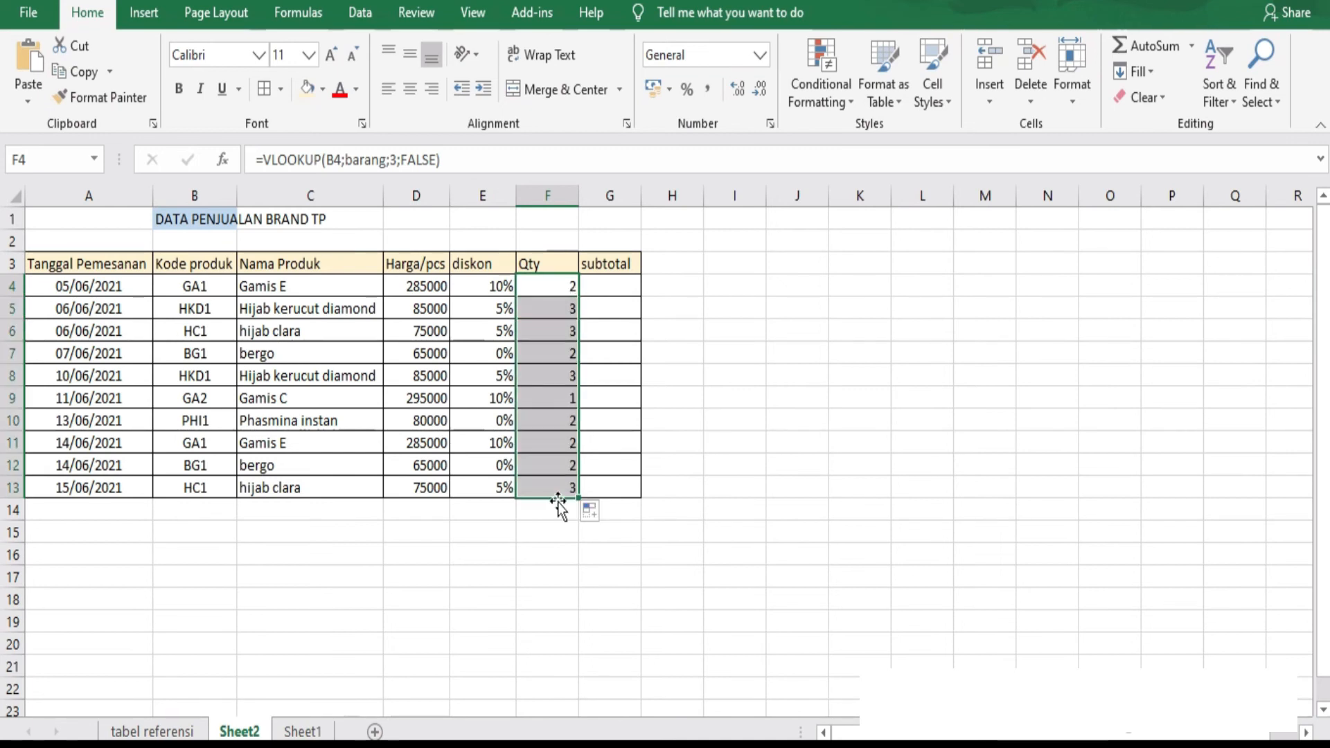
Enter the discounted subtotal formula =(D4-(D4*E4))*F4 in G4.
click(621, 284)
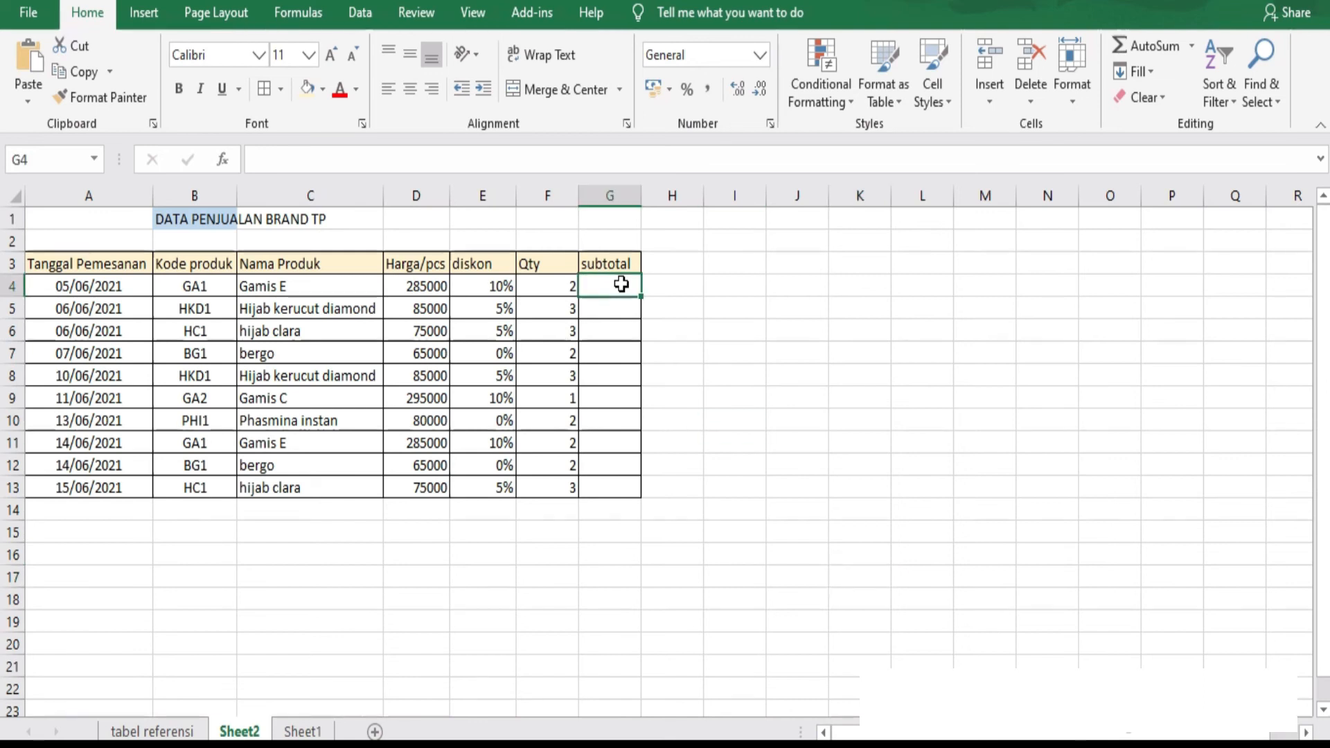
text(=()
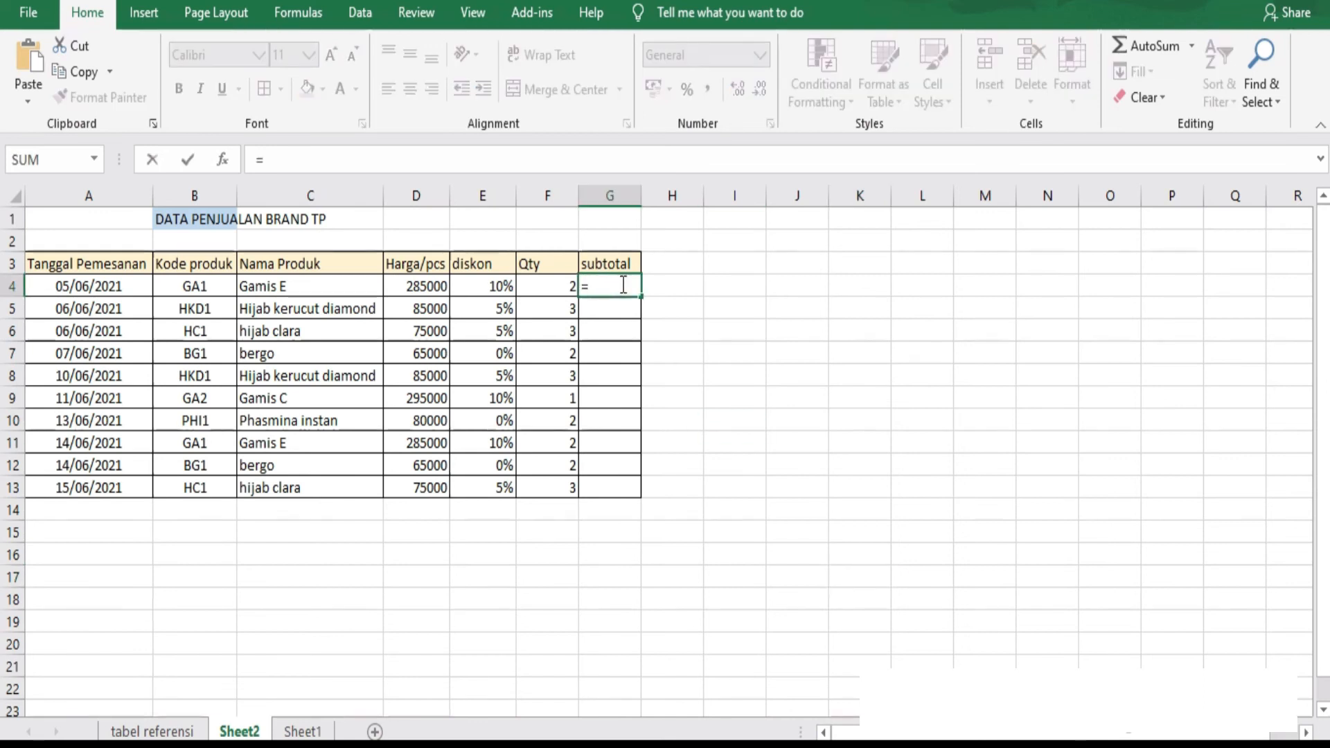
click(417, 288)
text(-()
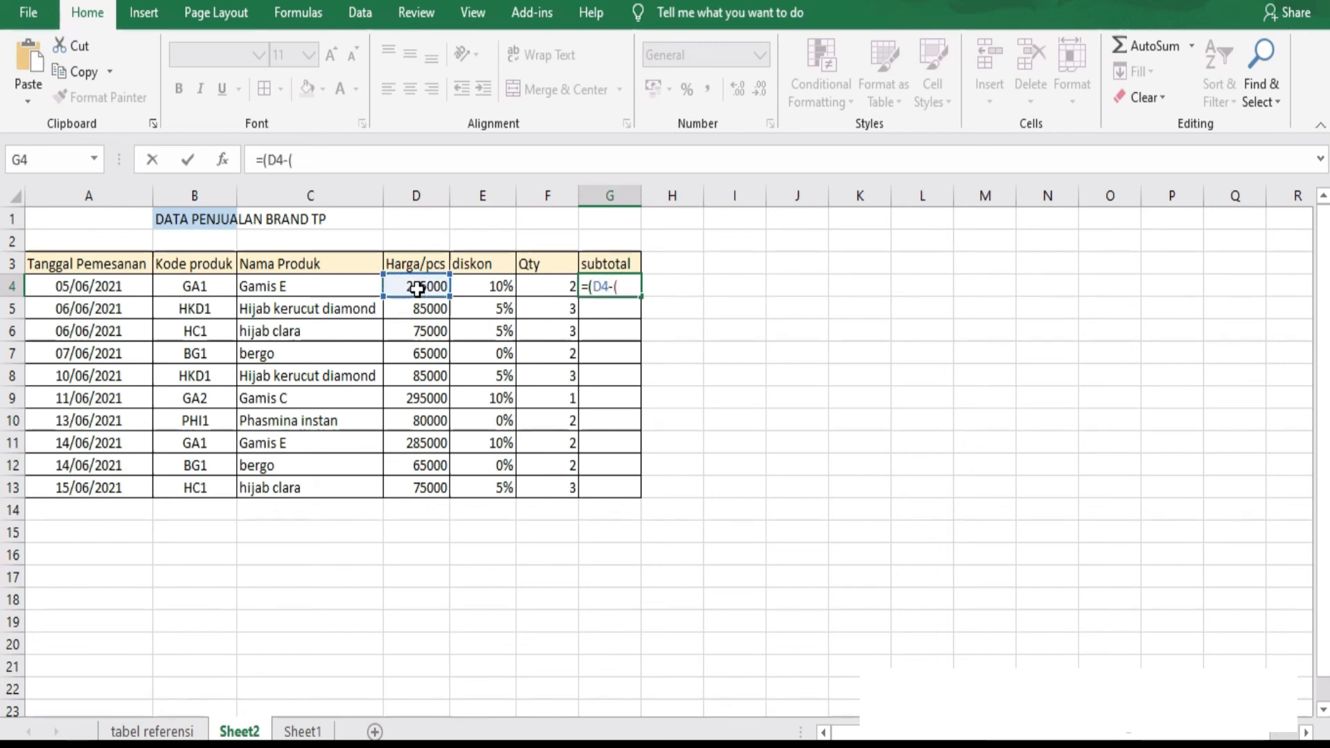
click(417, 288)
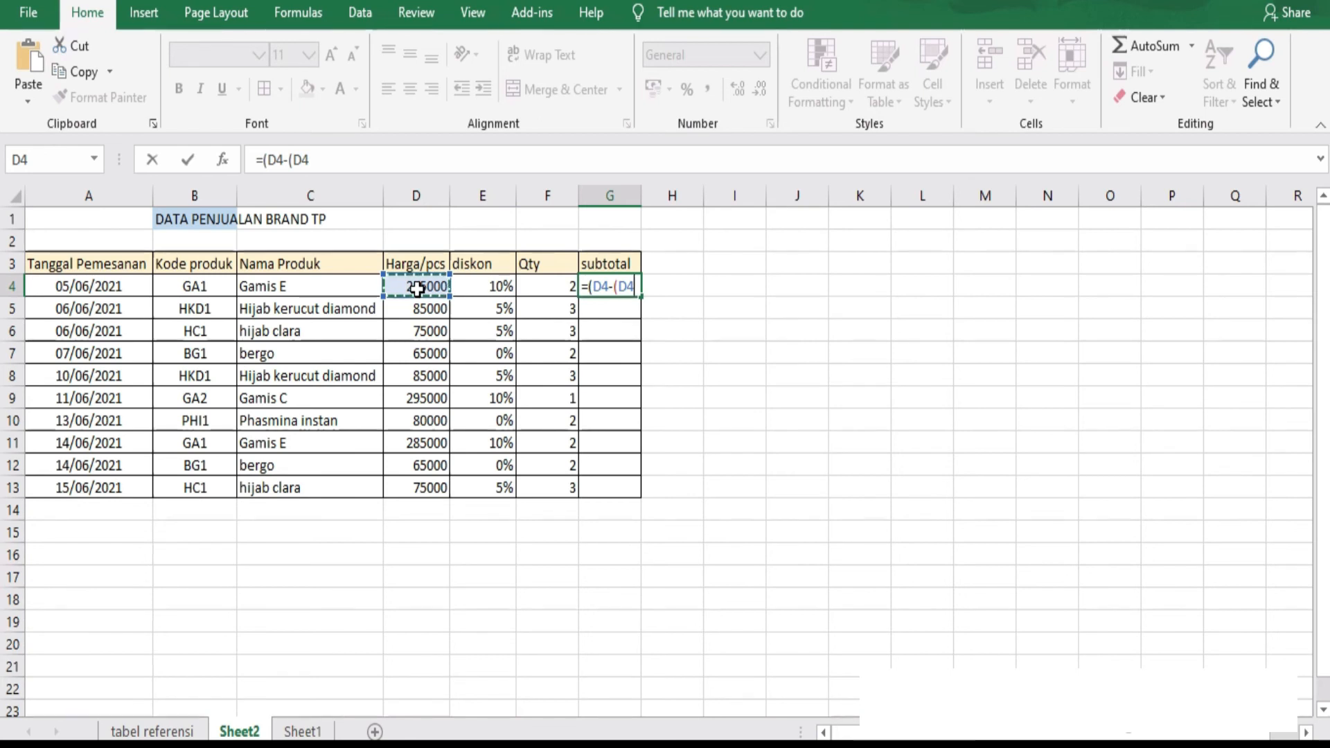
text(*)
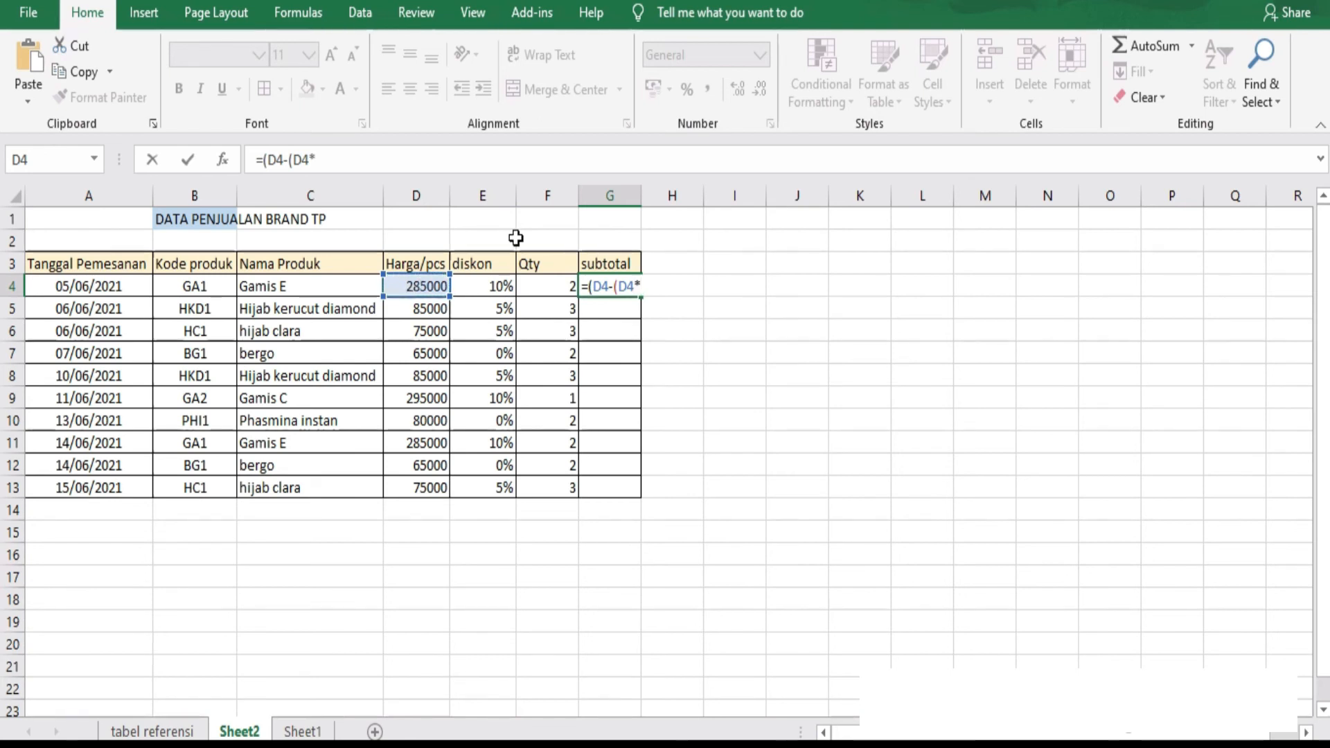
click(491, 288)
text())
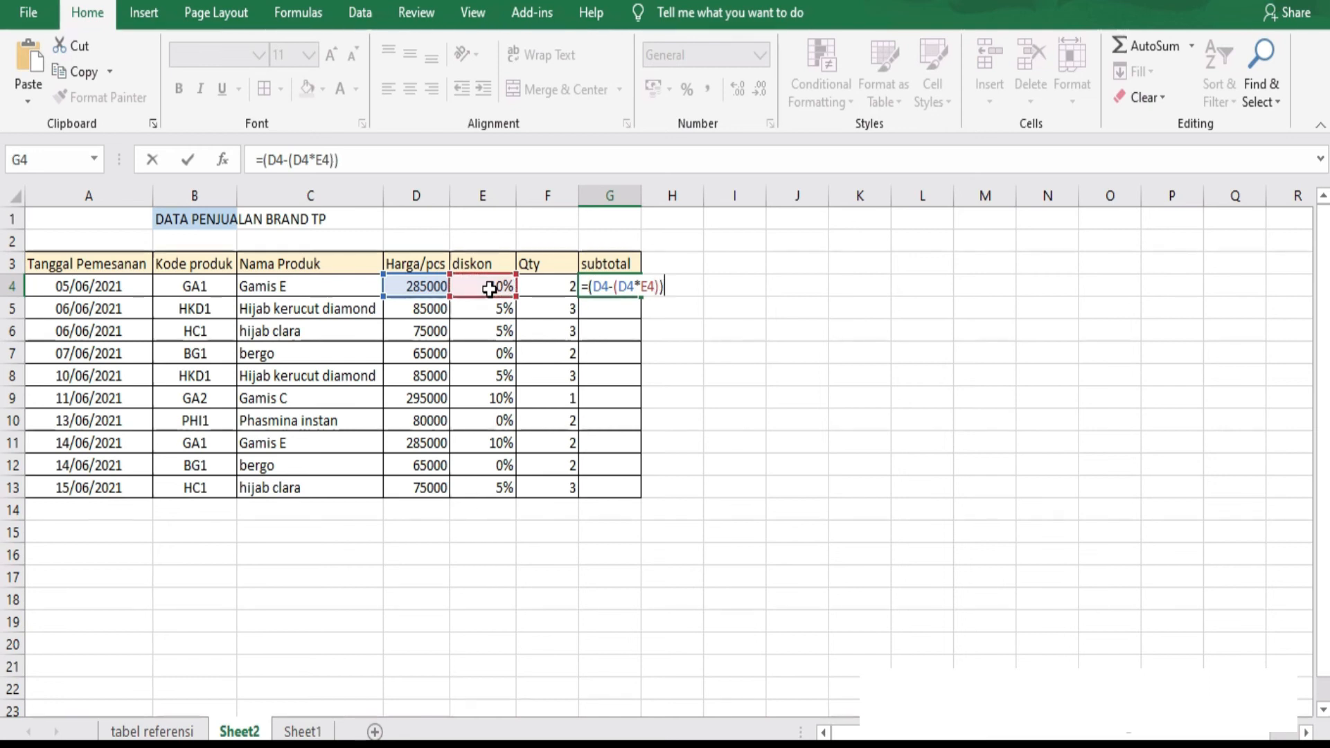
text()*)
click(555, 288)
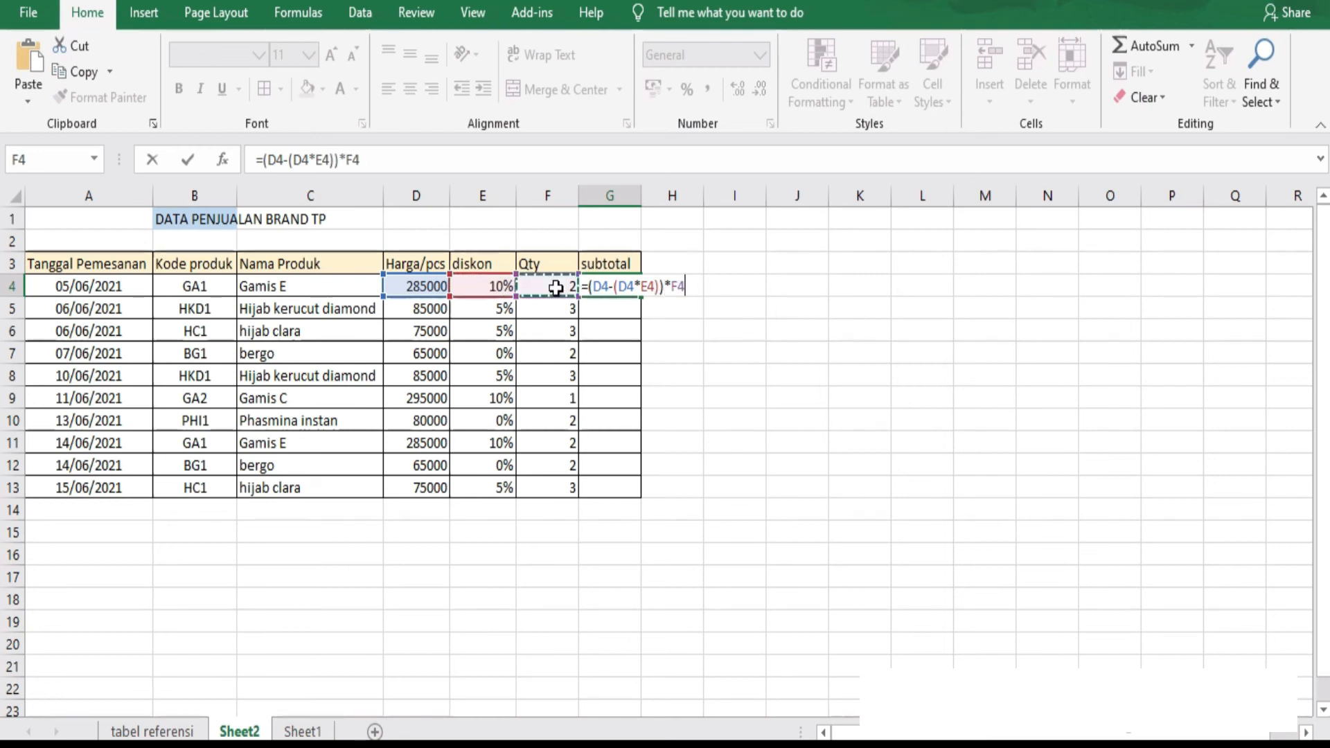
key(Return)
Copy the G4 formula down the subtotal column through G13.
click(627, 289)
click(643, 303)
click(634, 292)
drag(641, 303, 638, 497)
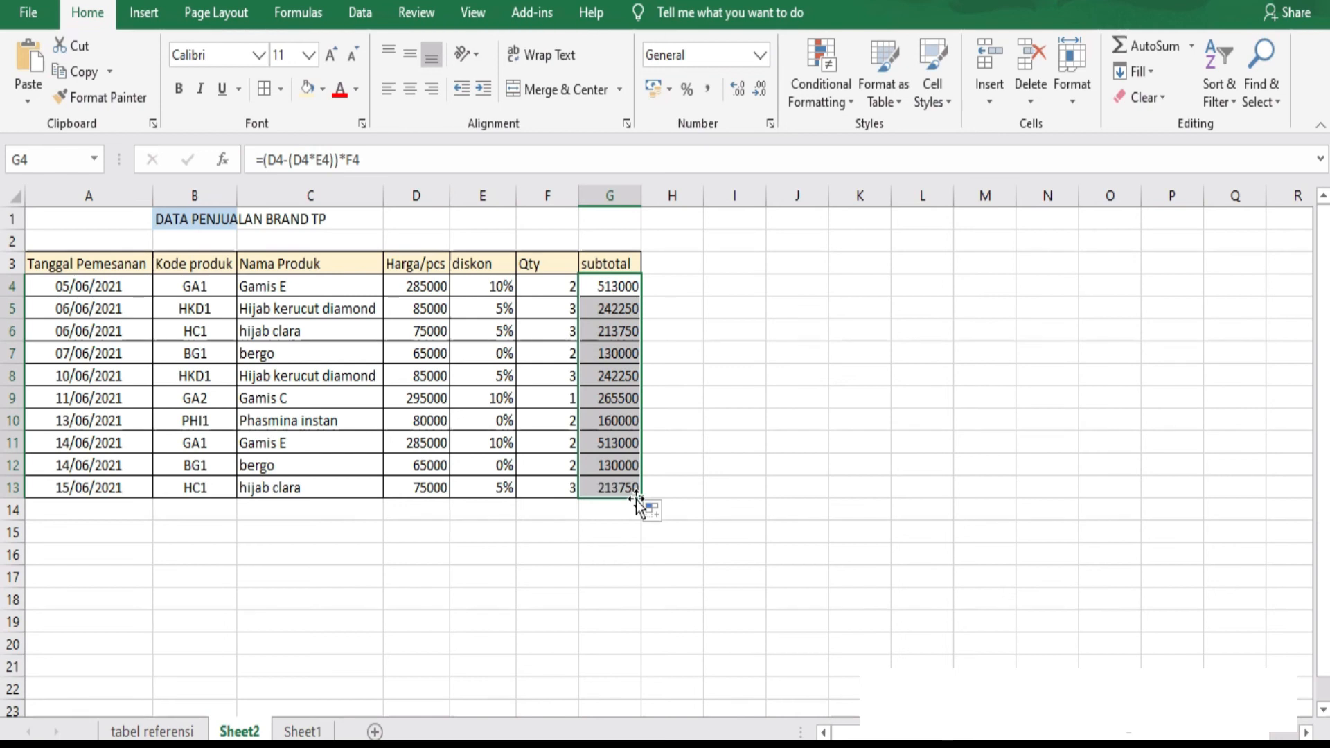
click(735, 421)
Enter the label Total in A14 and merge and center it across A14:F14.
click(76, 509)
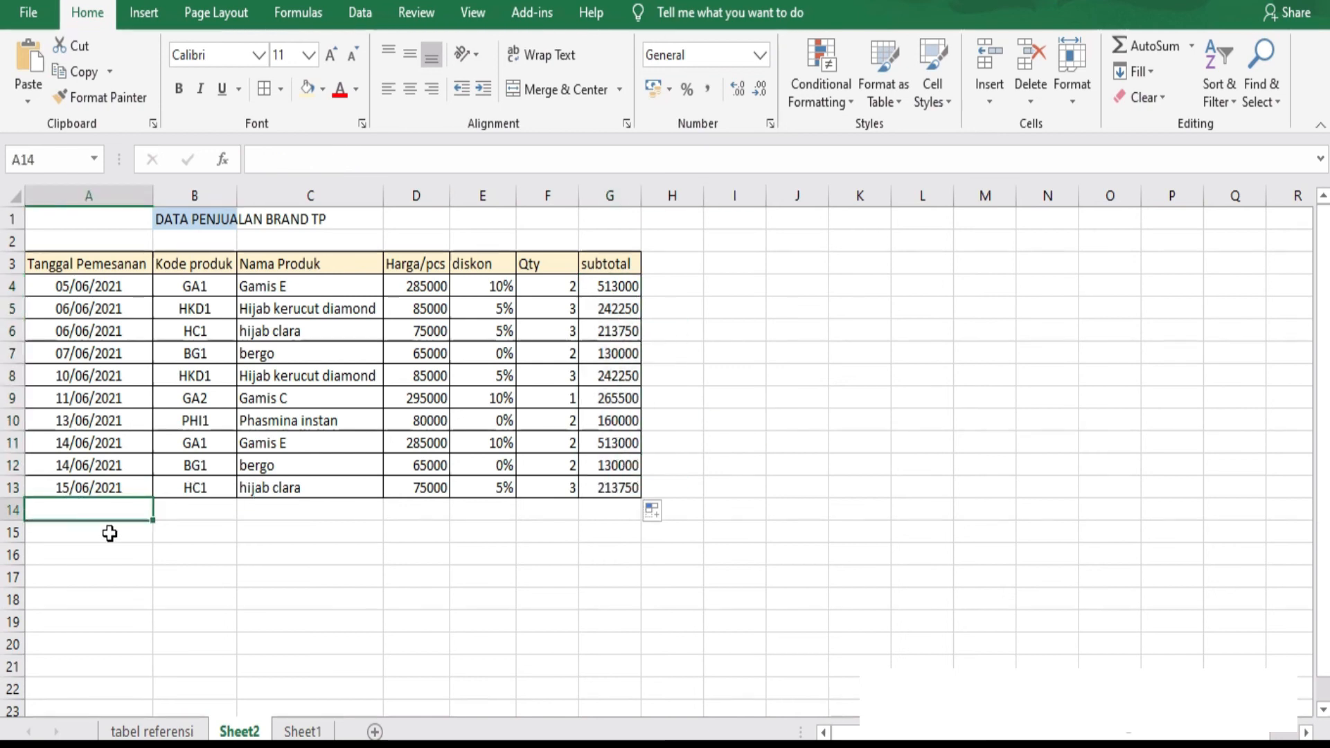
text(tOTAL)
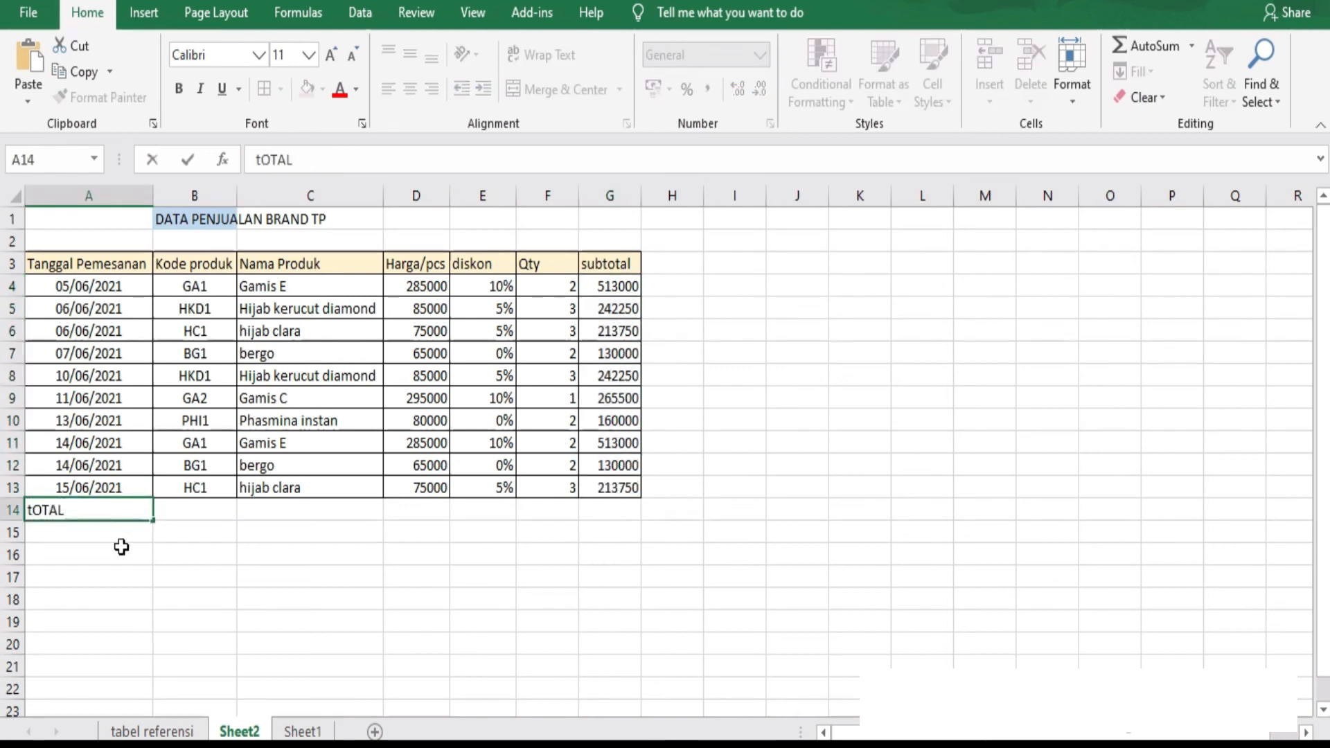
key(Return)
drag(128, 511, 529, 510)
click(543, 89)
Sum the subtotals in G14 with =SUM(G4:G13).
click(611, 513)
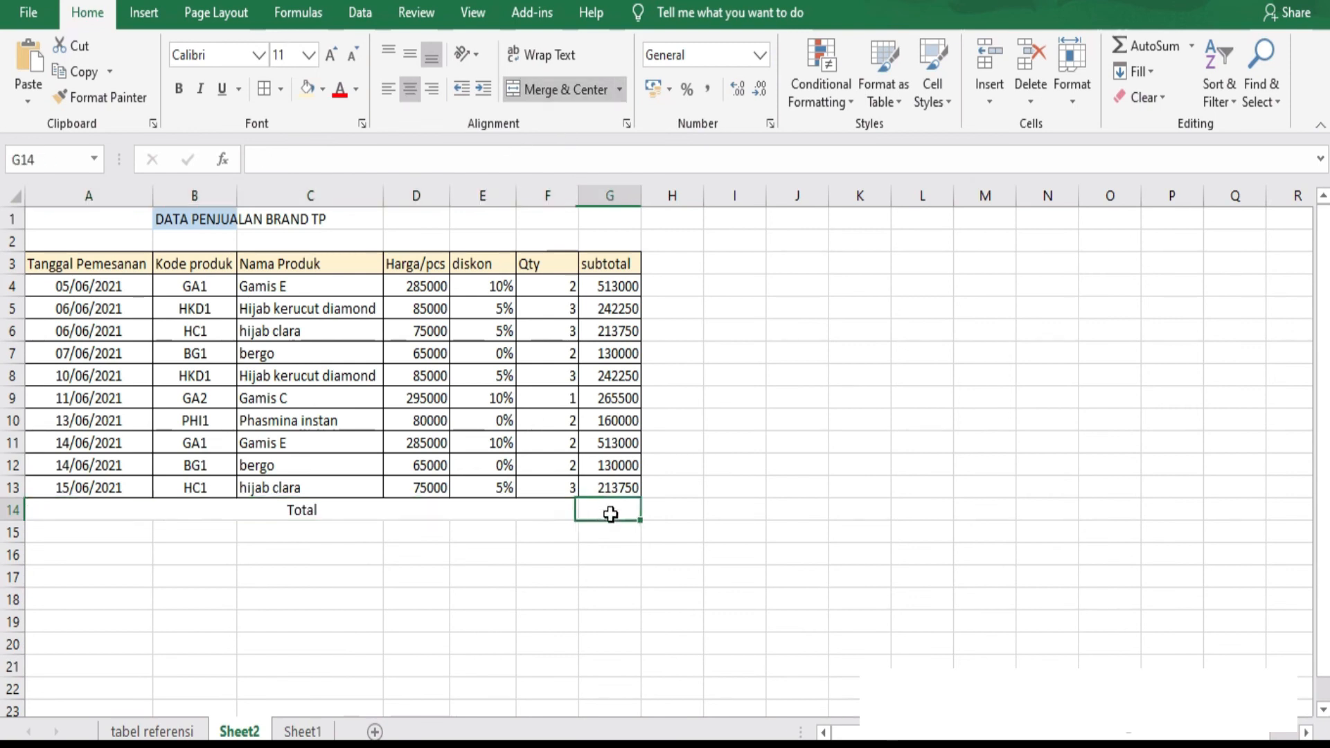
text(=sum()
drag(613, 286, 610, 488)
text())
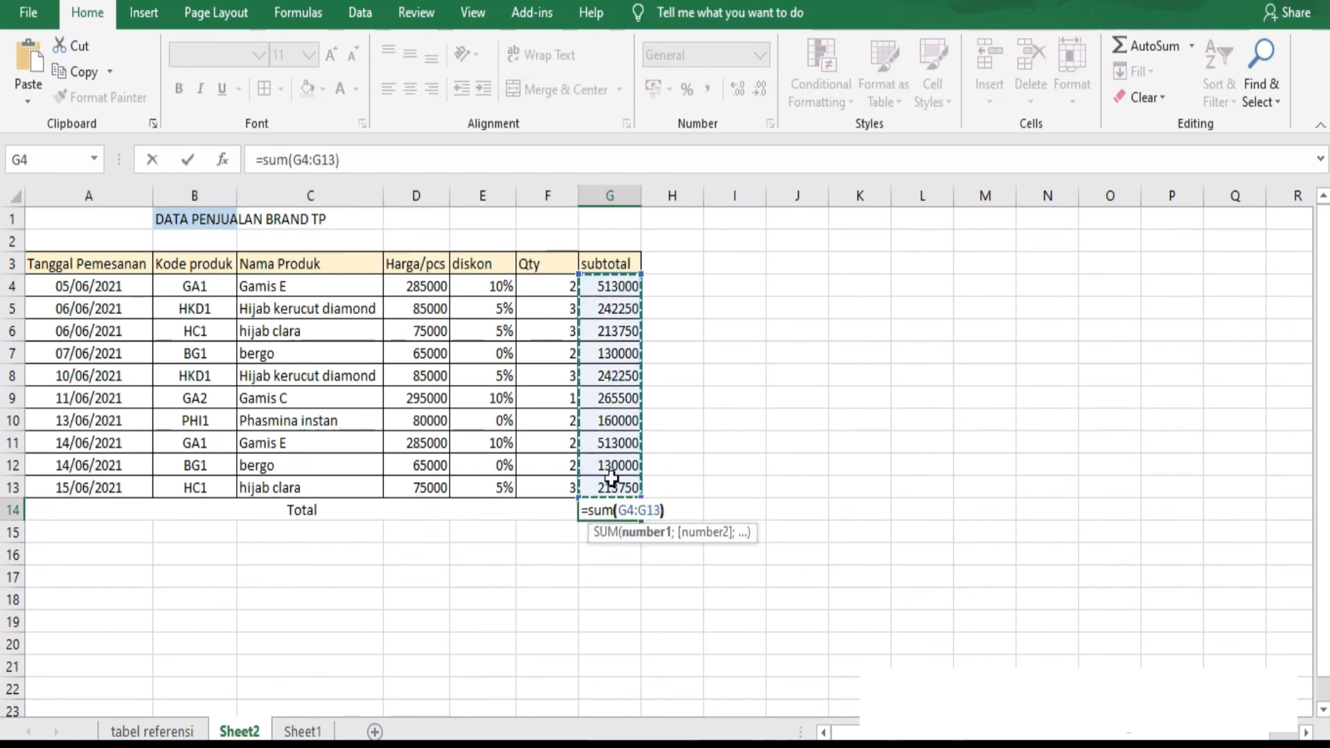
key(Return)
Fill the merged Total cell and G14 with the same light cream colour as the header row.
click(276, 511)
click(308, 88)
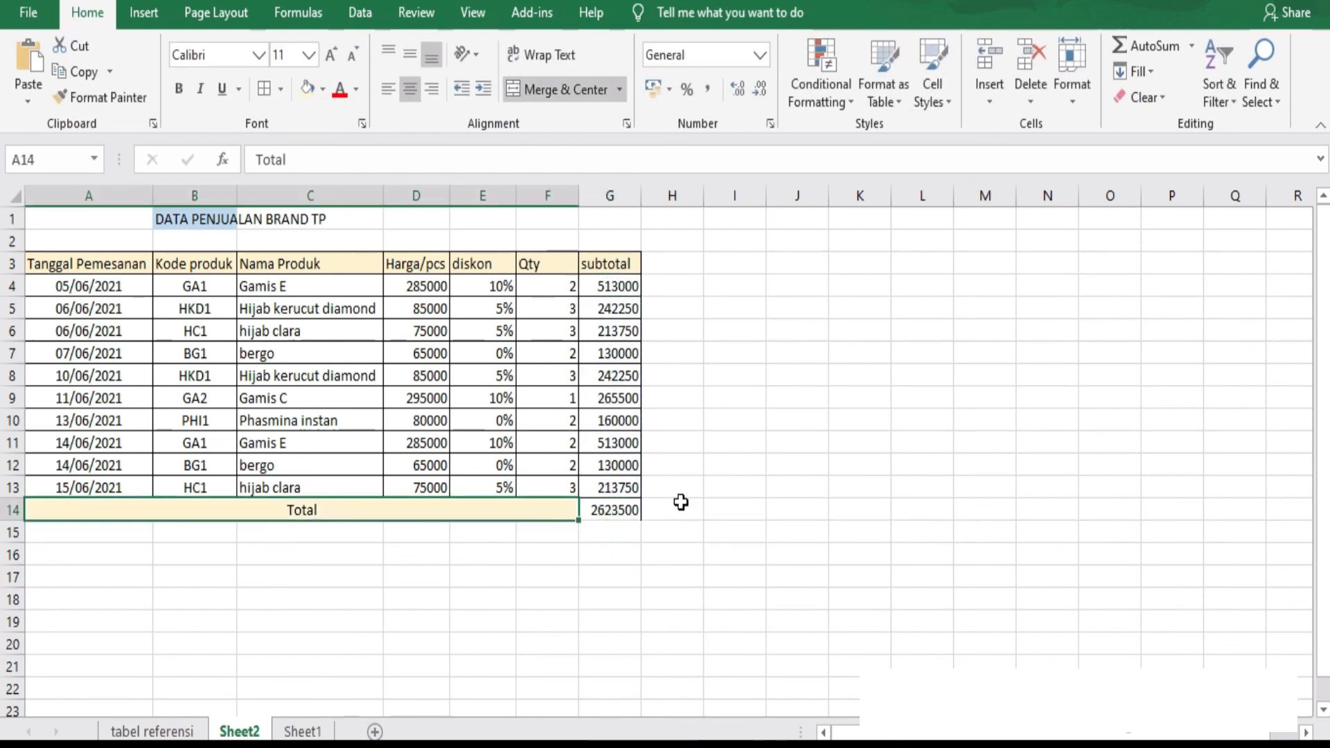
click(613, 509)
click(308, 88)
click(870, 511)
click(797, 689)
Add borders around the cells of the Total row, A14:G14.
drag(207, 509, 604, 514)
click(264, 89)
click(549, 707)
Make the total amount in G14 bold and set its font colour to red.
click(614, 515)
key(ctrl+b)
click(671, 571)
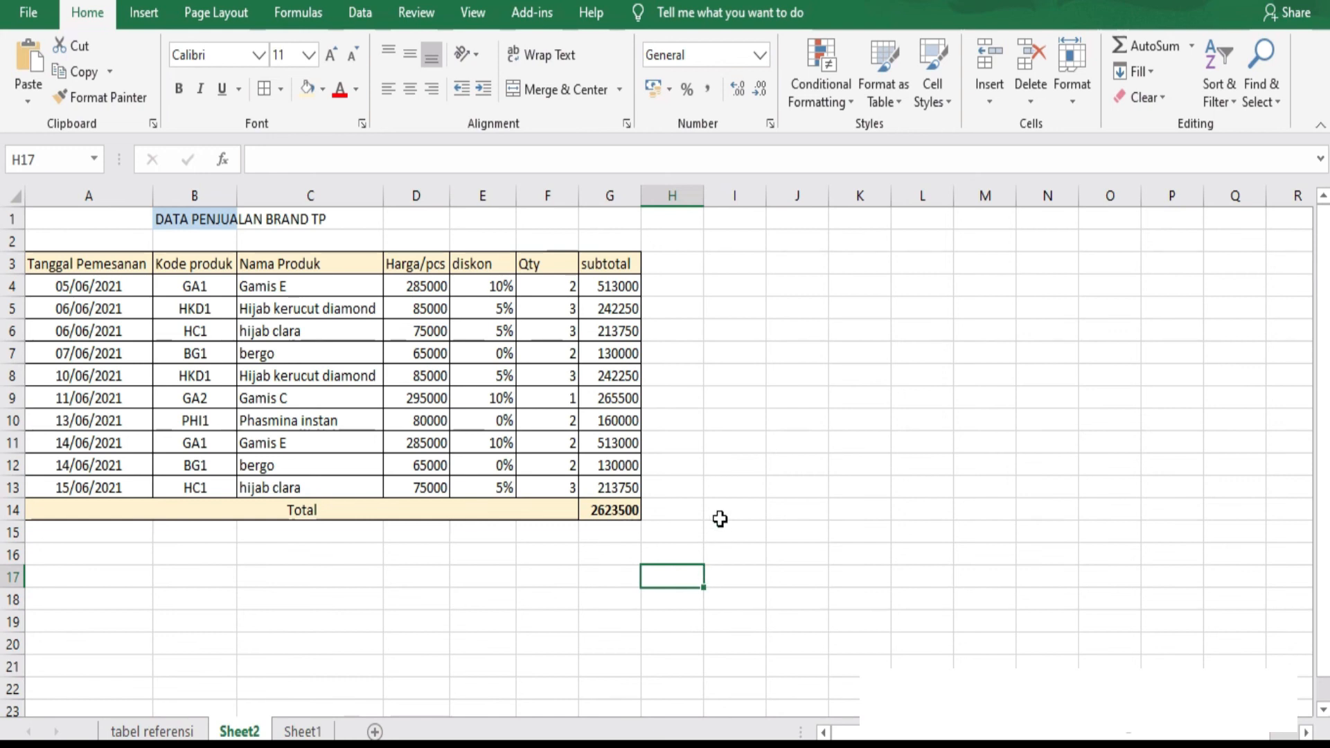
click(613, 511)
click(339, 89)
click(735, 487)
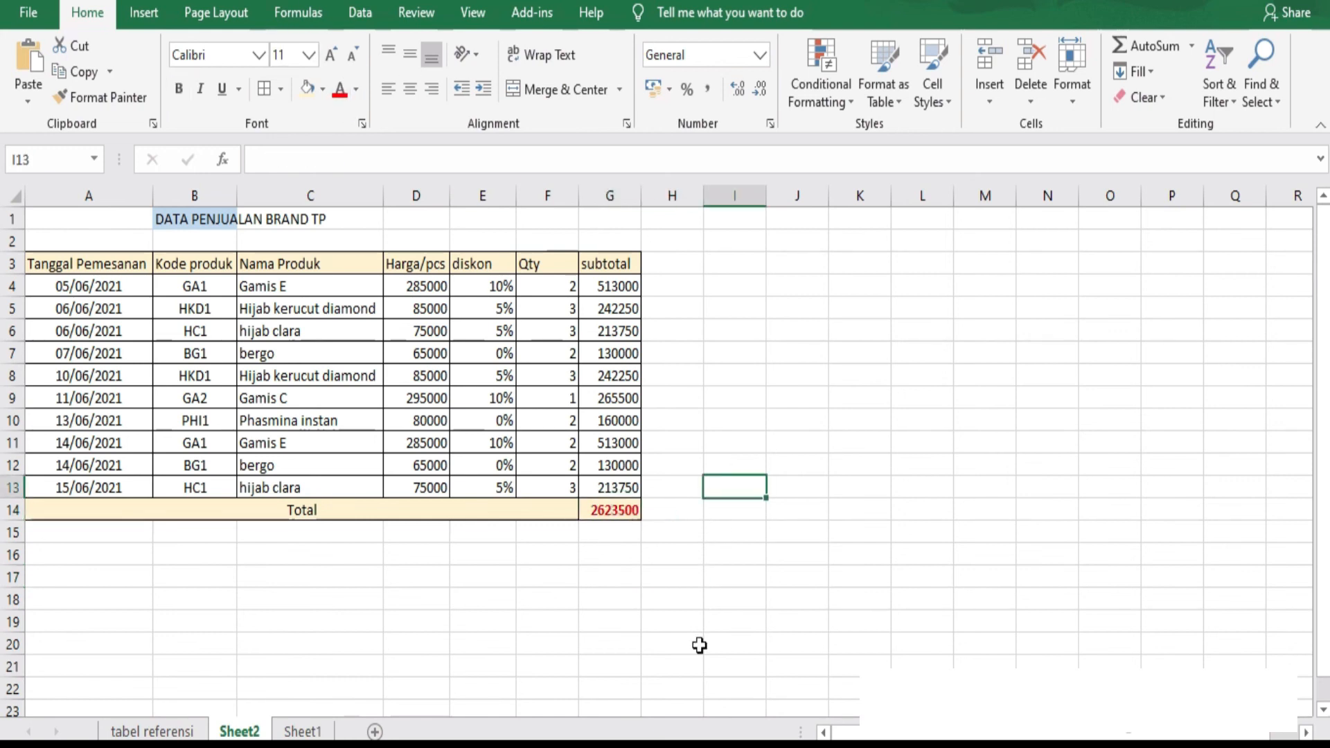
click(674, 575)
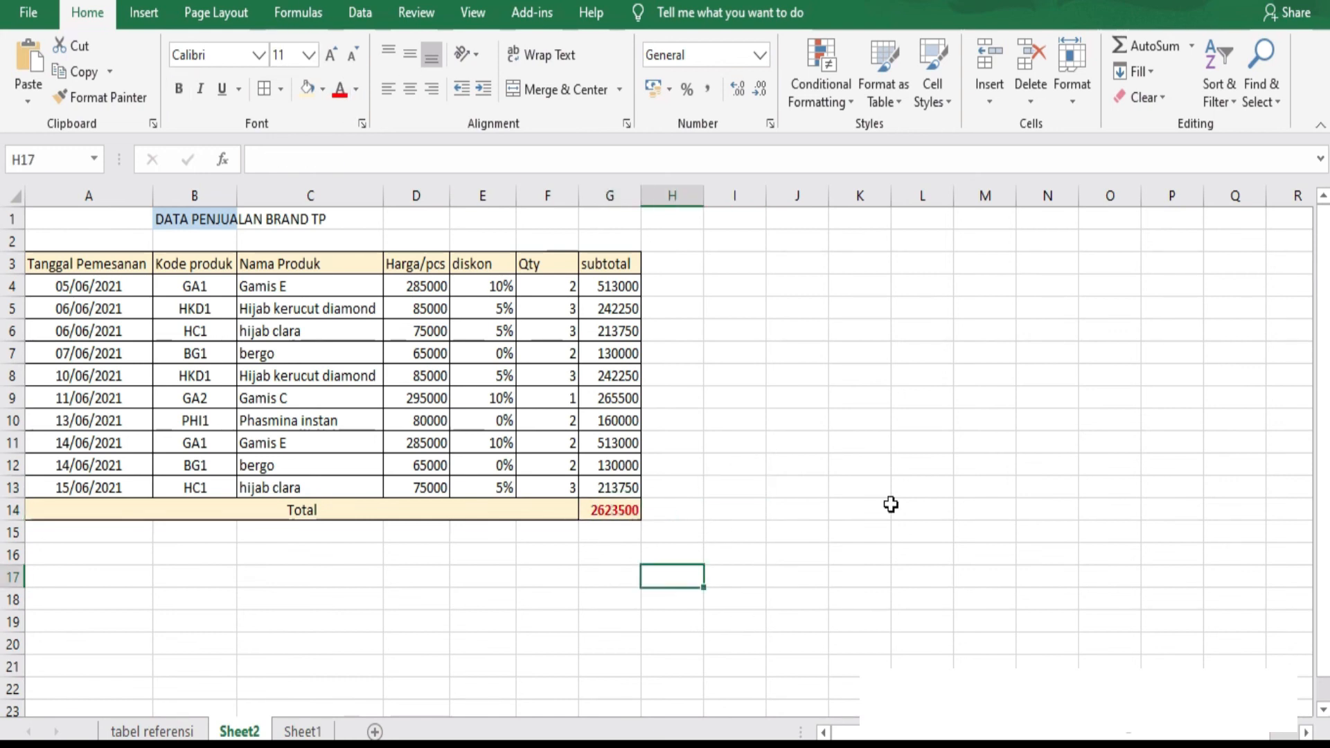